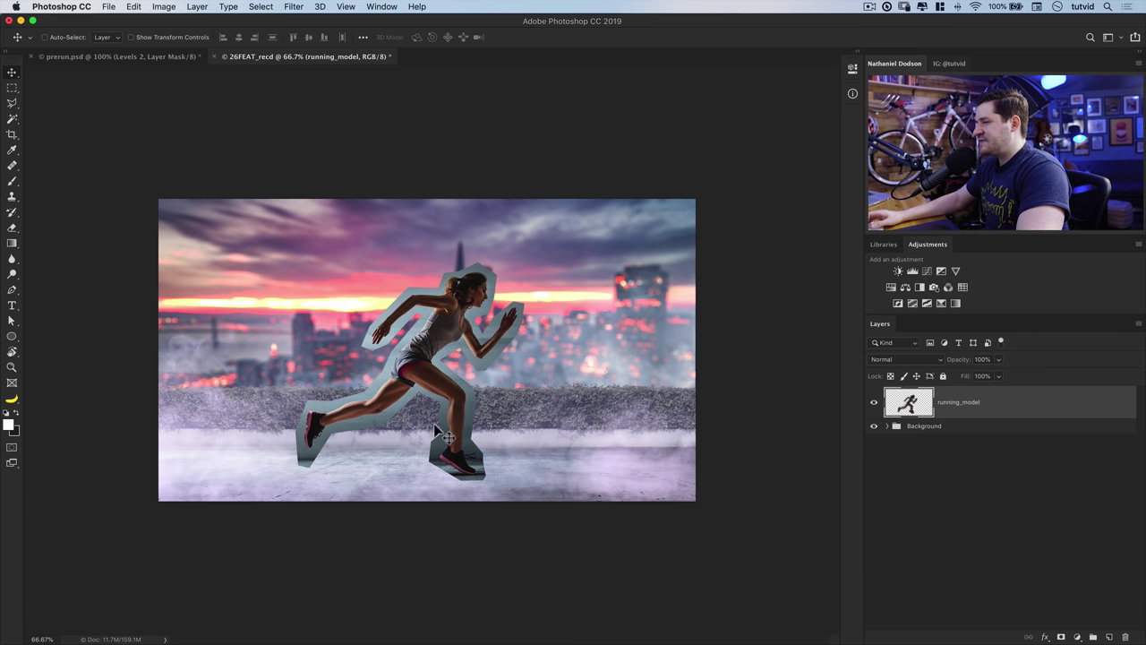
# Toggle the running_model layer and Background group off and on to compare, then select the group.
pyautogui.click(873, 402)
pyautogui.click(874, 402)
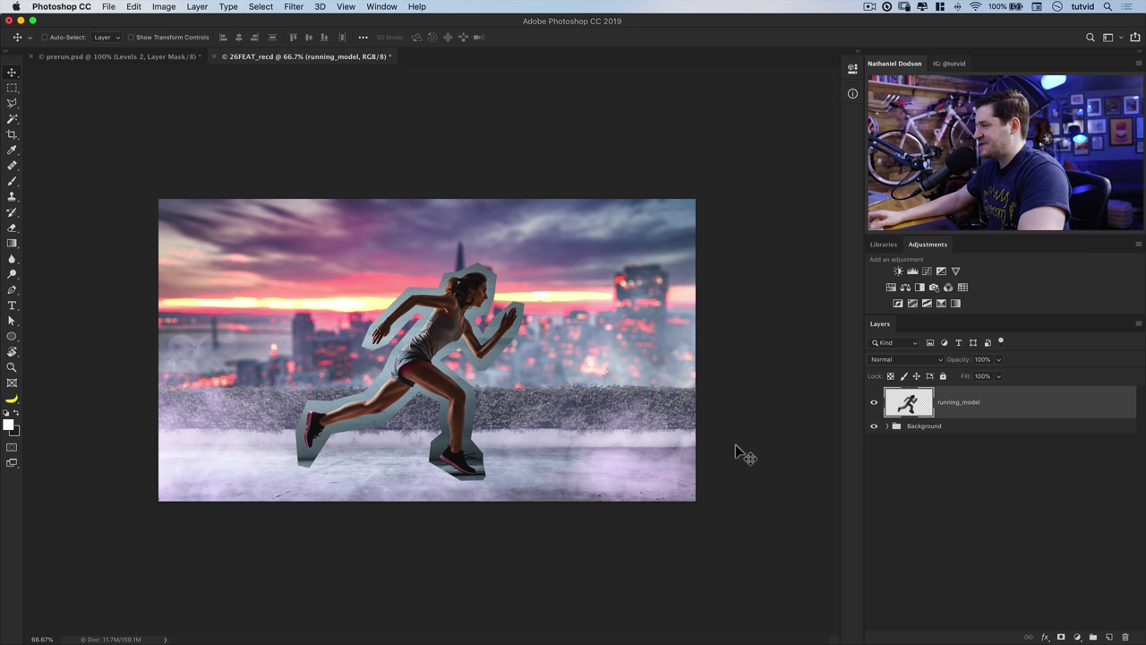
pyautogui.click(882, 427)
pyautogui.click(883, 427)
pyautogui.click(904, 427)
pyautogui.press('h')
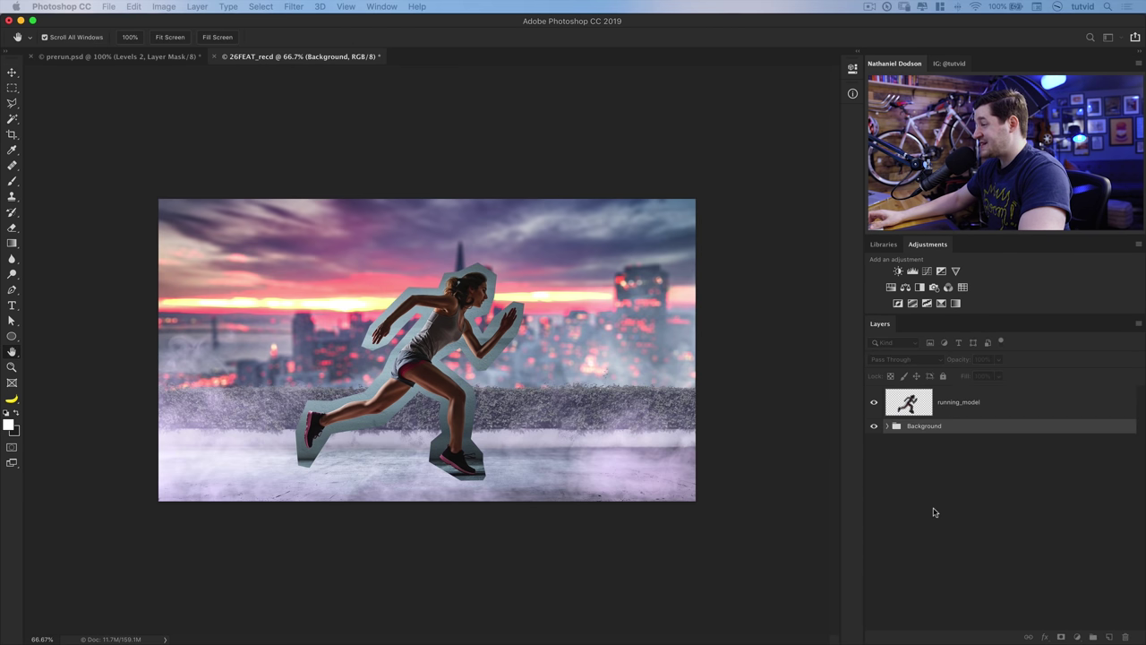
pyautogui.press('v')
# Expand the Background group, briefly hide the concrete floor texture, then collapse it and select running_model.
pyautogui.click(886, 426)
pyautogui.scroll(-5, 965, 525)
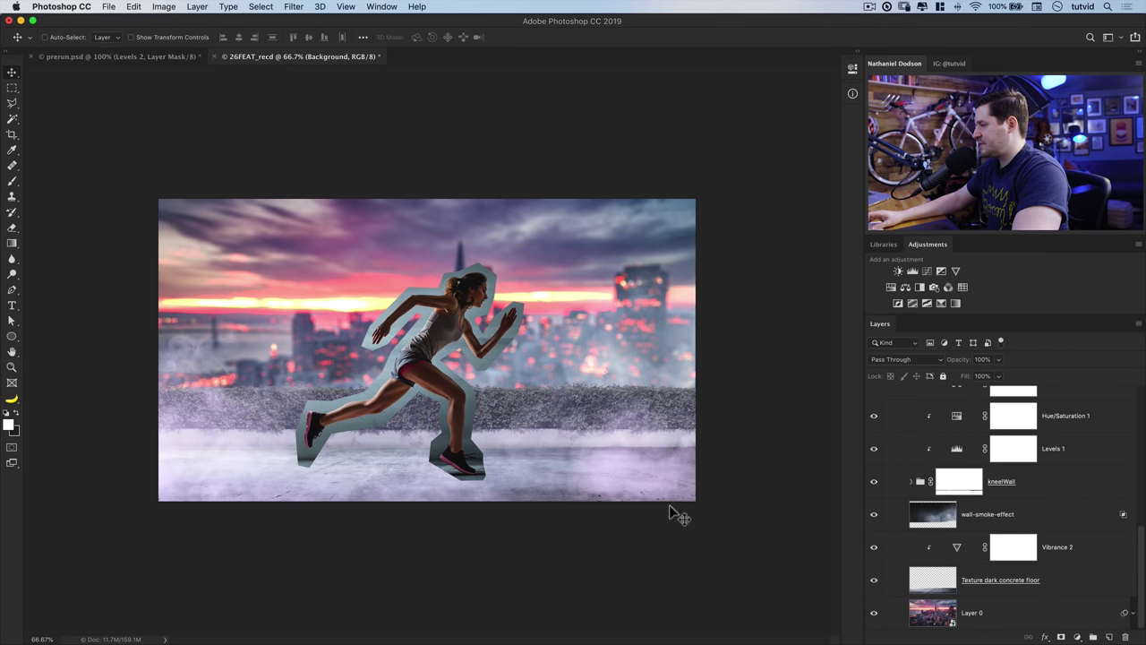
pyautogui.click(876, 581)
pyautogui.click(875, 580)
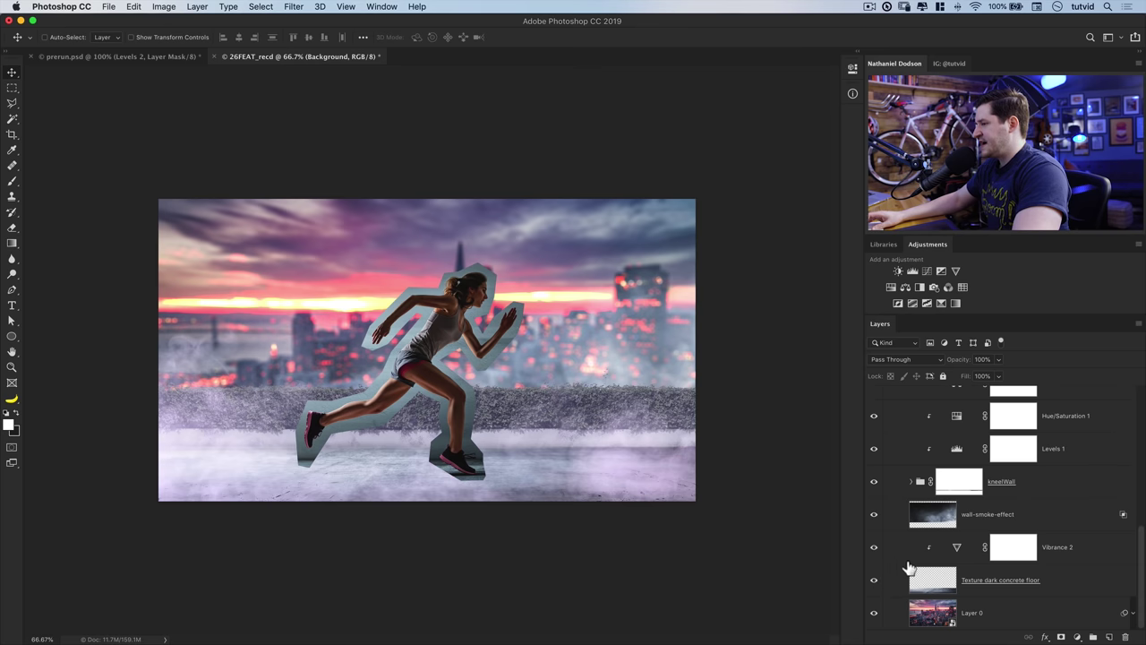
pyautogui.scroll(8, 955, 525)
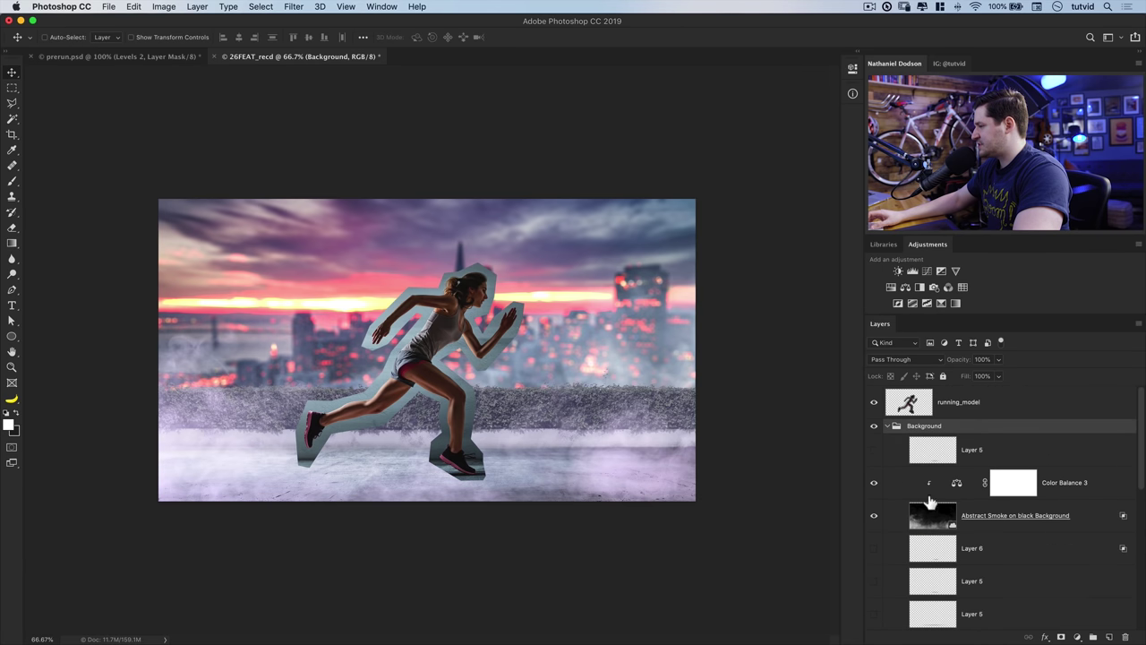
pyautogui.click(890, 425)
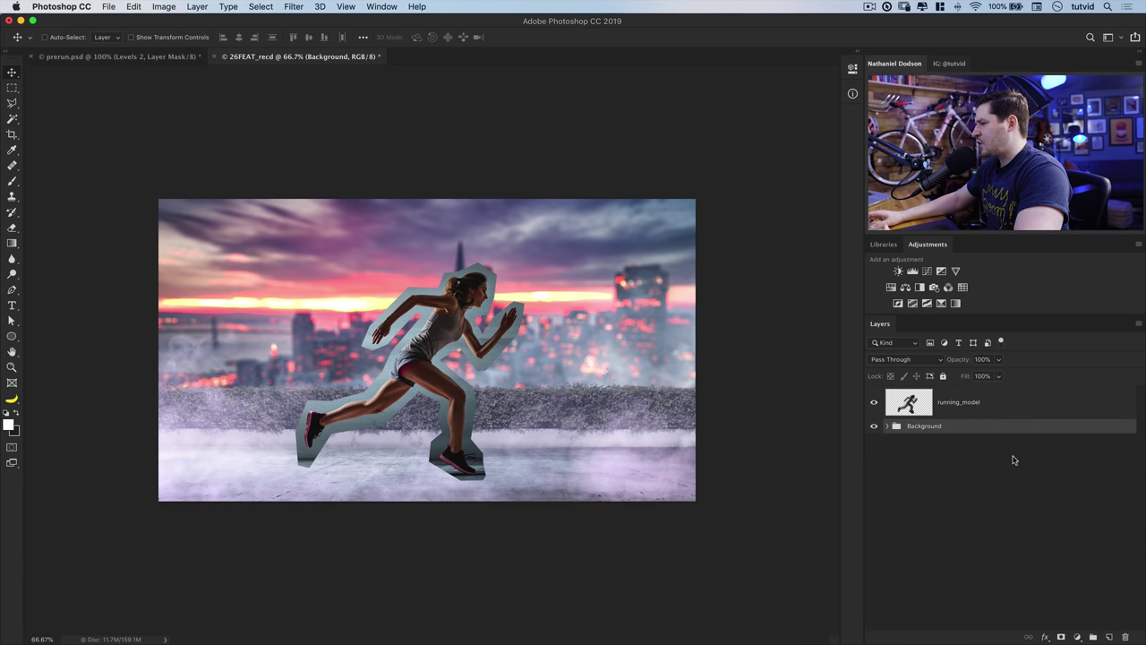
pyautogui.click(922, 408)
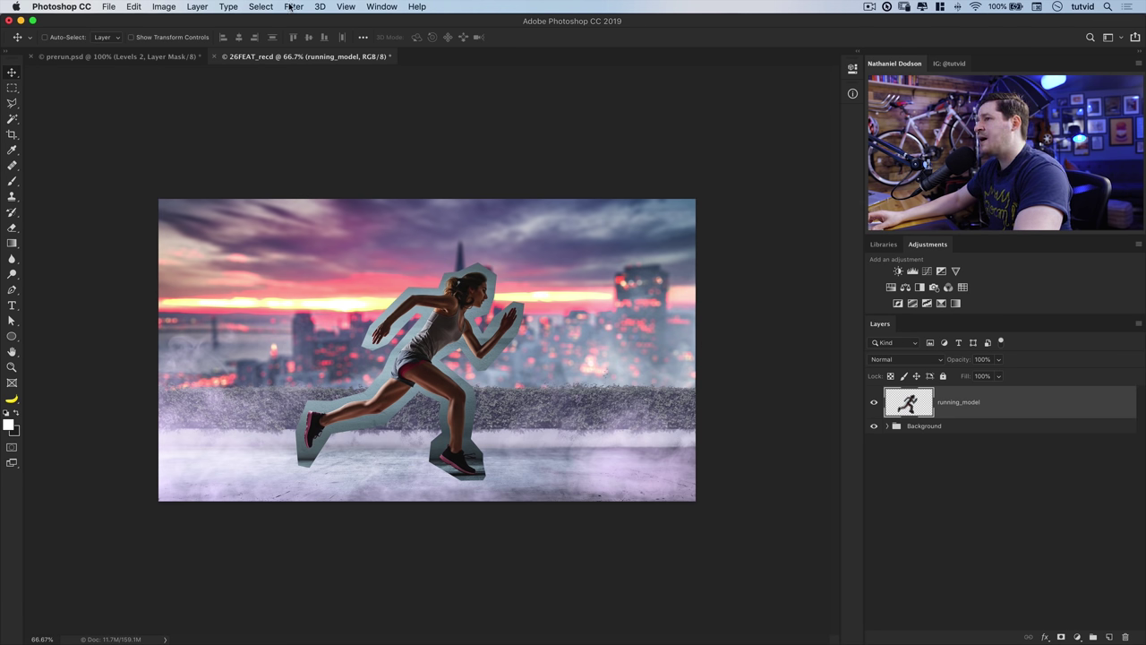
# Load the saved MODEL_MASK channel as a selection of the runner's outline.
pyautogui.click(261, 6)
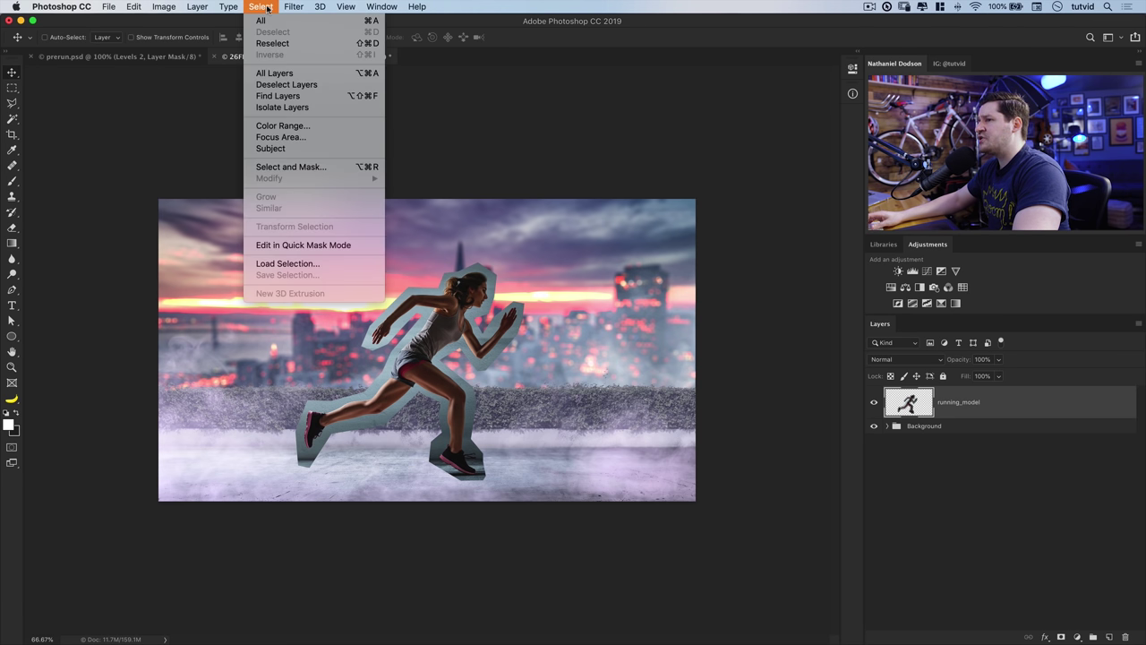
pyautogui.click(297, 263)
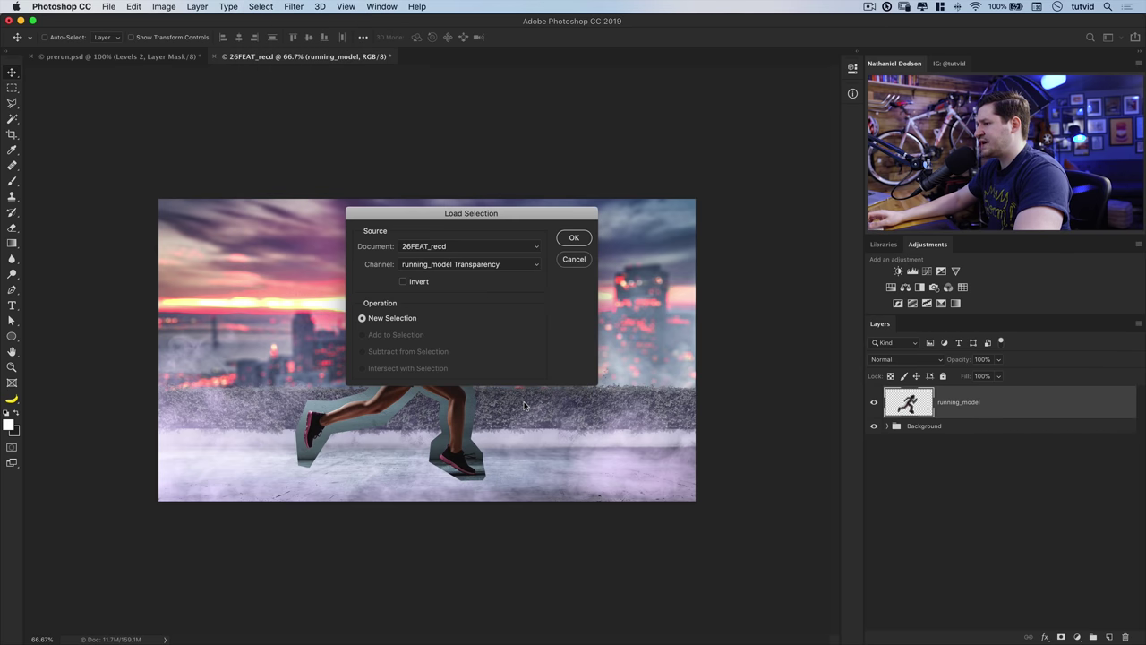
pyautogui.click(452, 266)
pyautogui.click(420, 281)
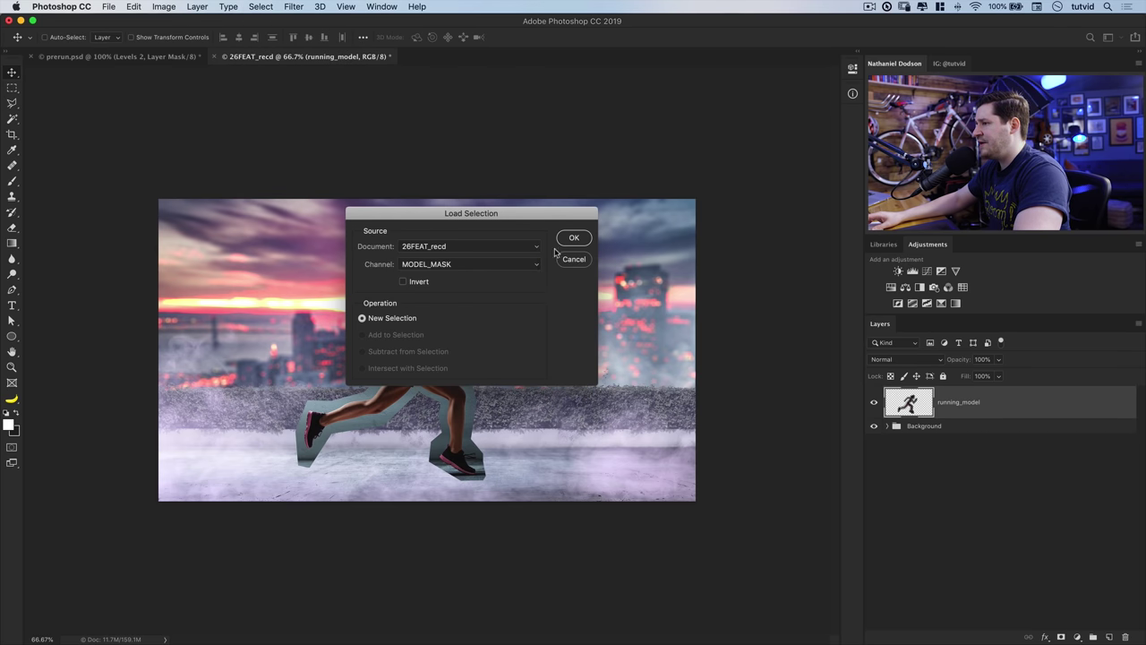
pyautogui.click(576, 239)
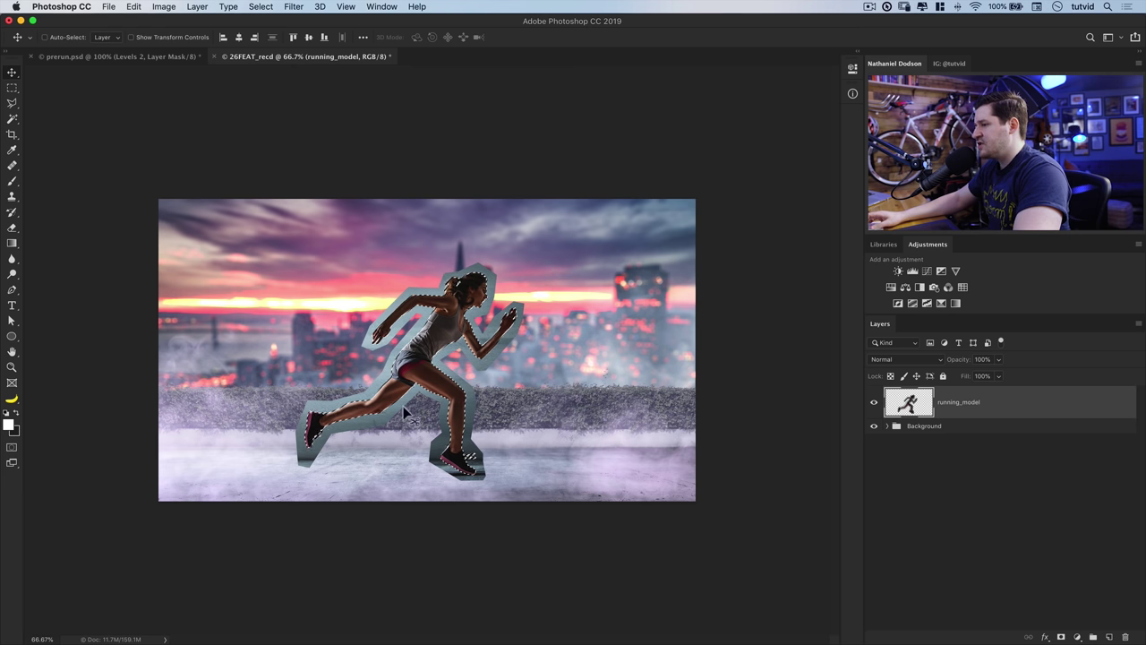
# Add a Reveal Selection layer mask to running_model so only the runner shows.
pyautogui.click(197, 6)
pyautogui.moveTo(296, 196)
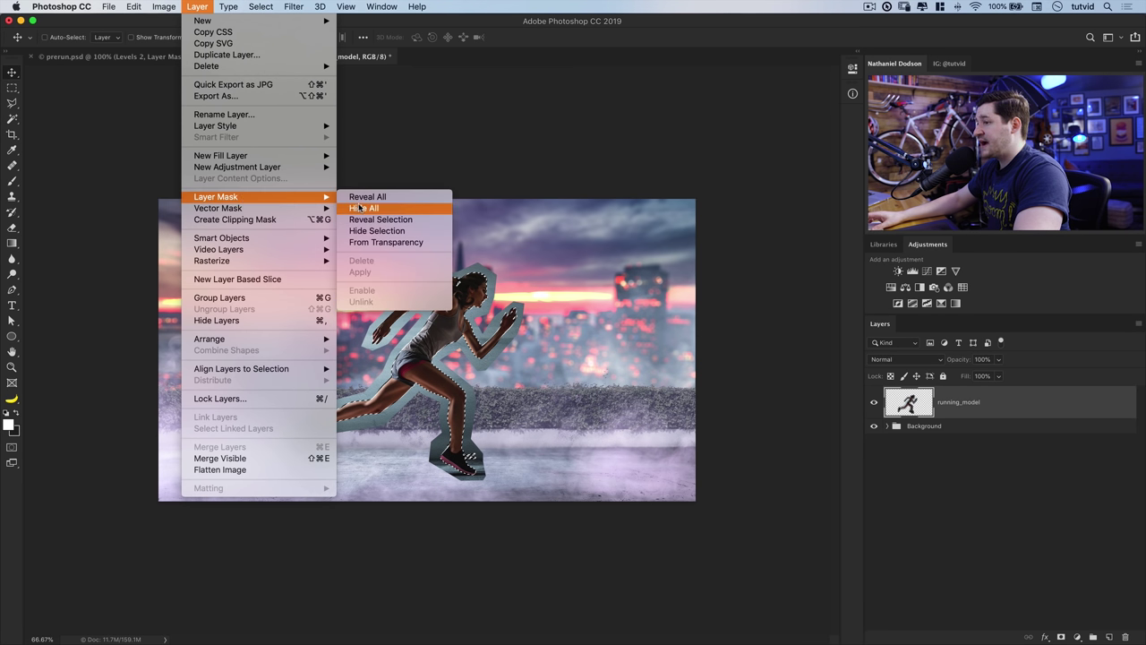
pyautogui.click(392, 221)
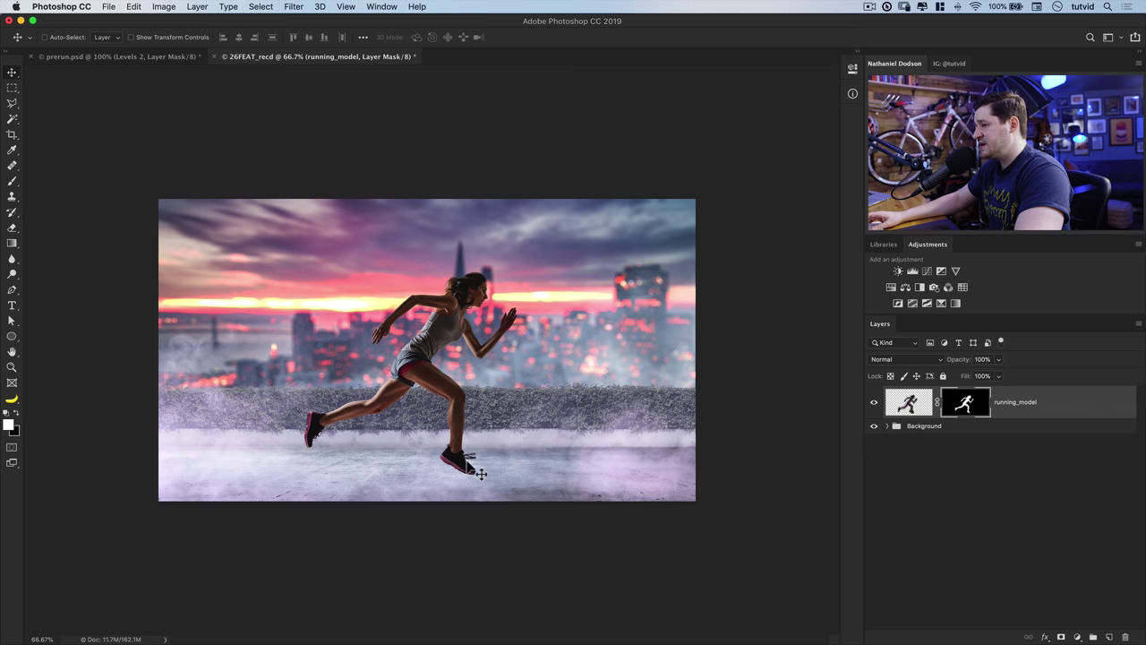
pyautogui.click(887, 426)
# Turn on Layer 4's shadow under the runner, test Layer 5 briefly, and collapse the Background group.
pyautogui.scroll(-3, 923, 502)
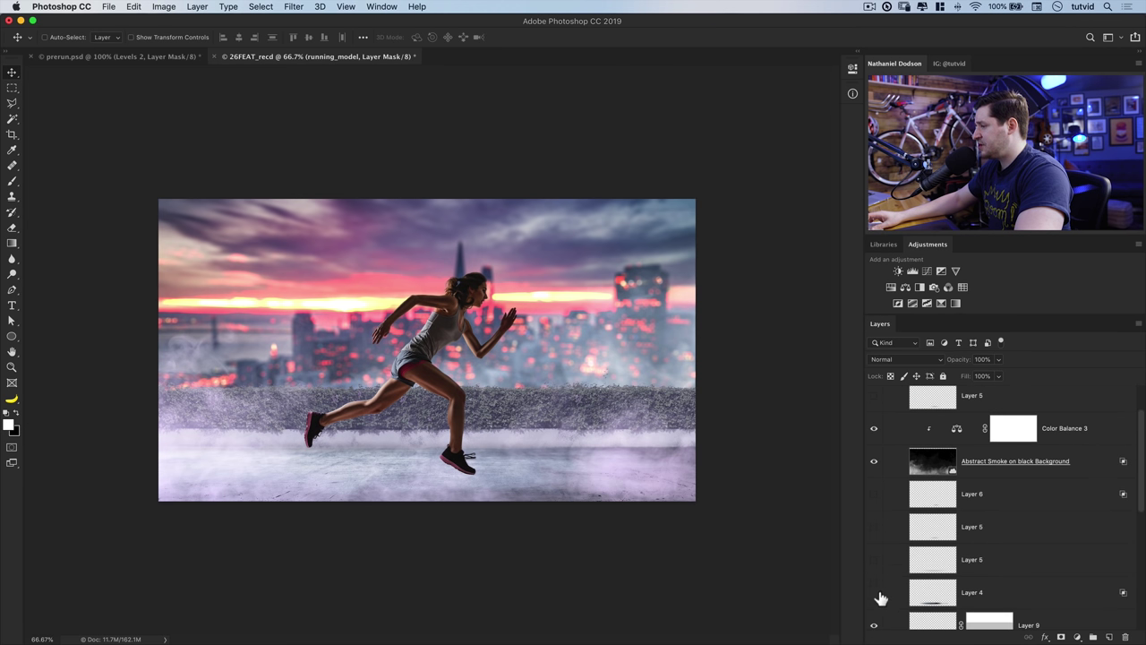
pyautogui.click(875, 594)
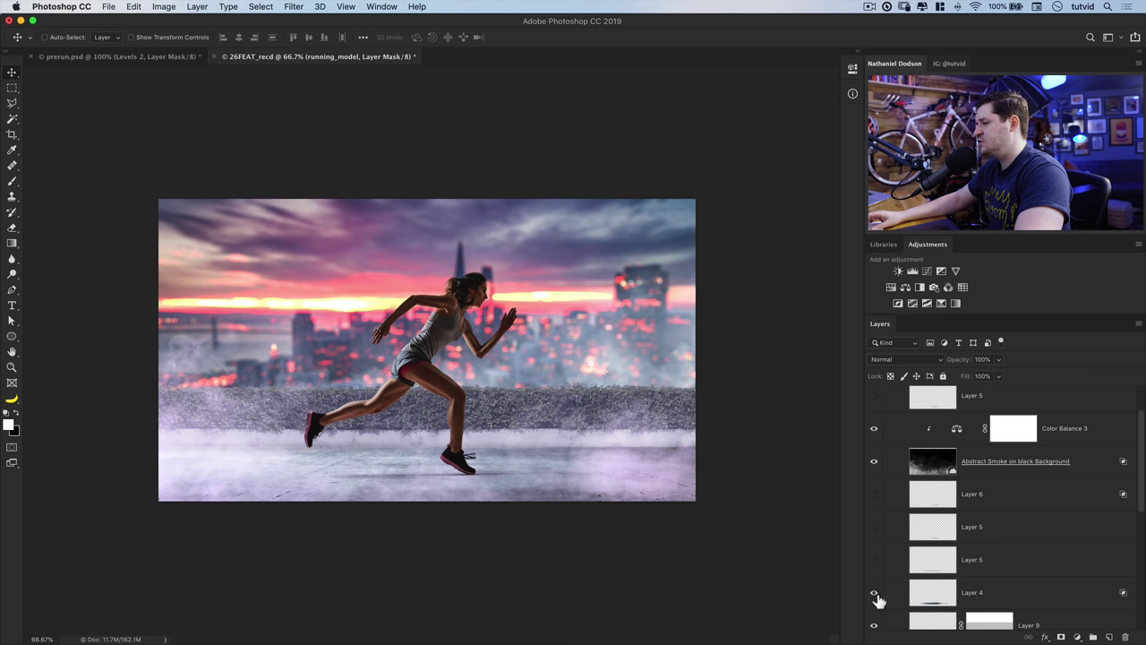
pyautogui.click(875, 560)
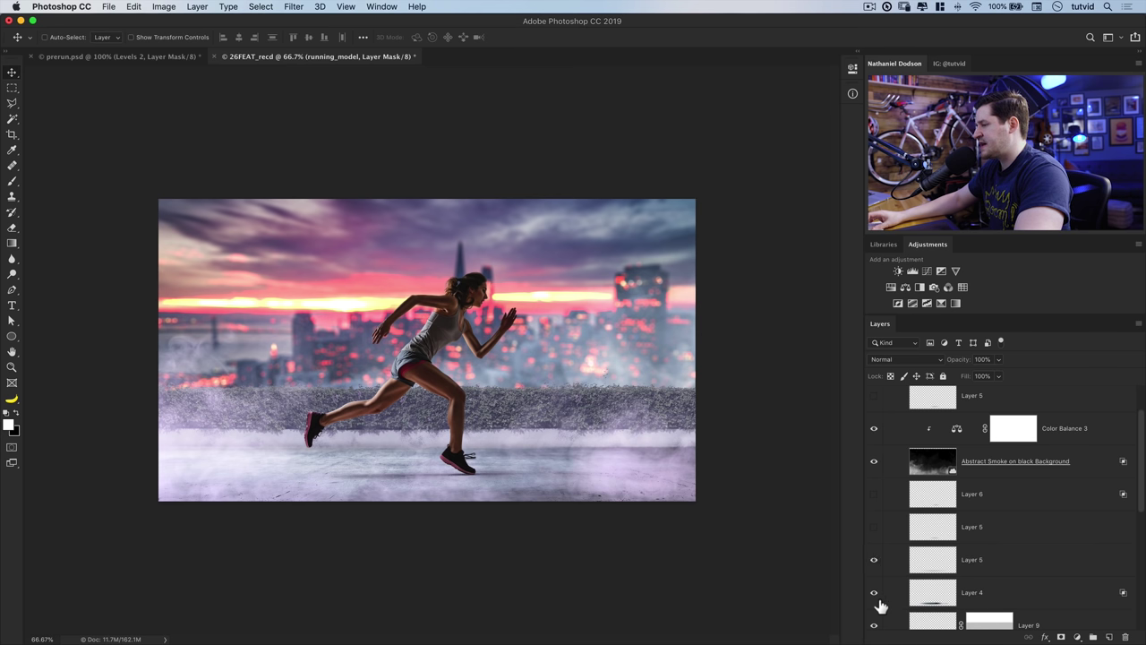
pyautogui.click(874, 559)
pyautogui.scroll(5, 881, 573)
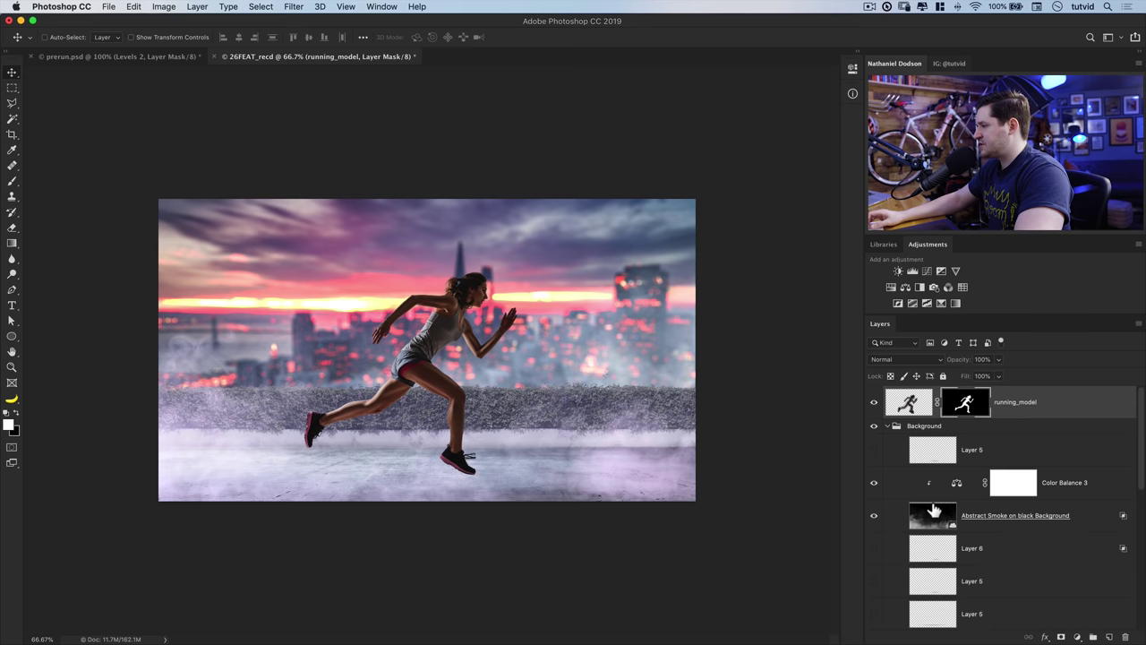
pyautogui.click(887, 426)
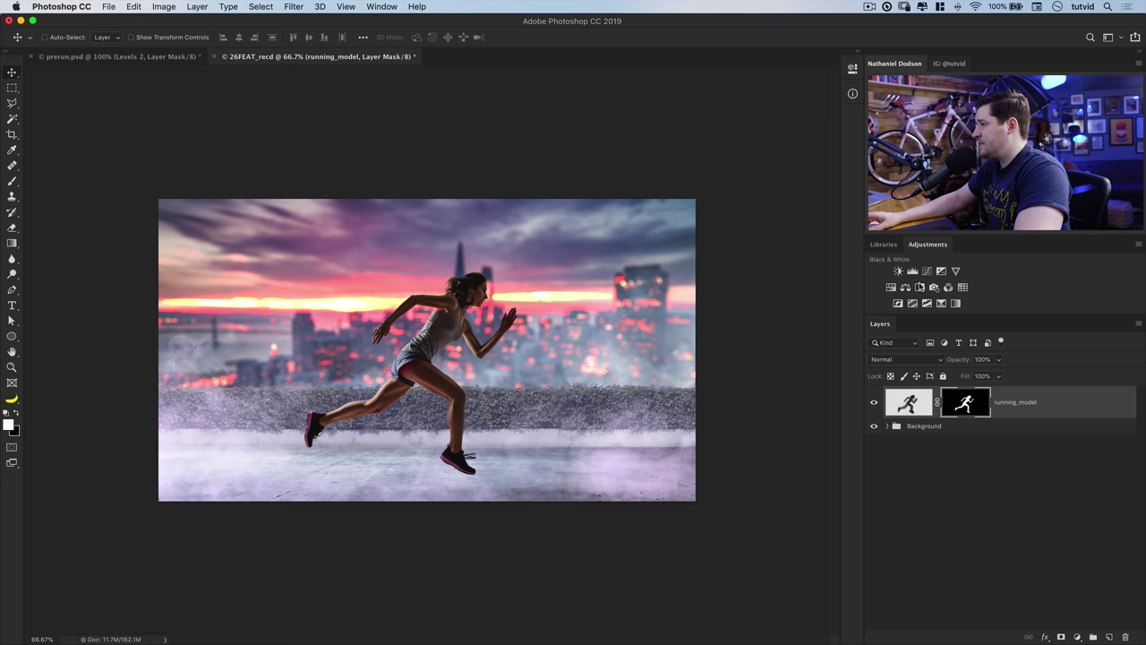
# Add a Black & White 1 adjustment layer at the top of the stack to view everything in grayscale.
pyautogui.click(919, 287)
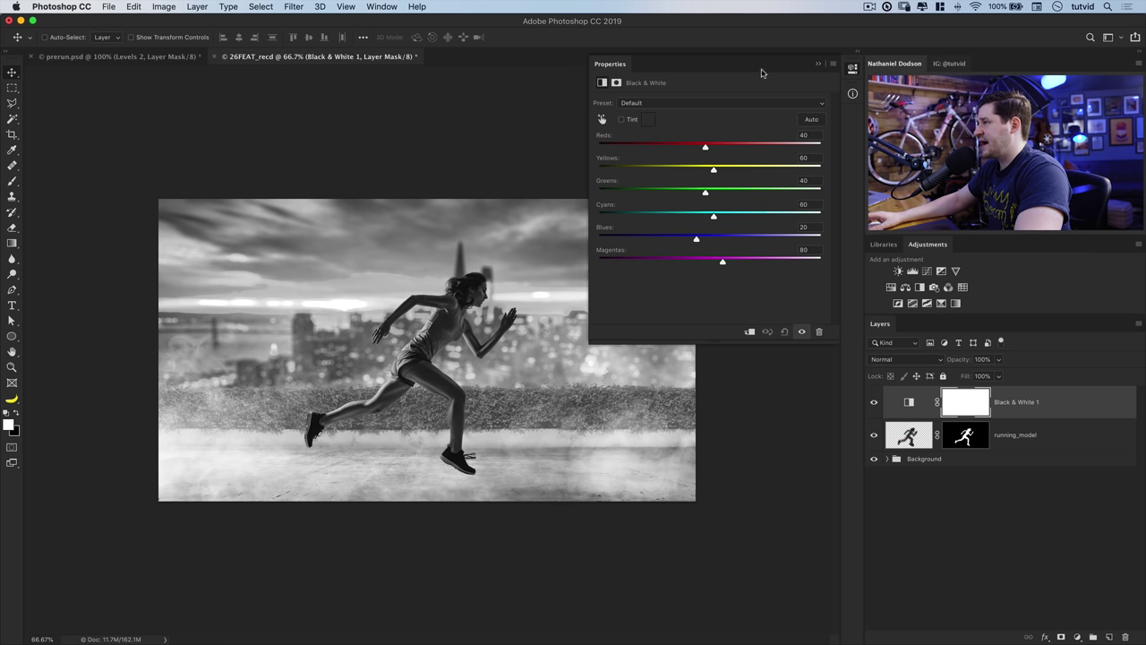
pyautogui.click(847, 71)
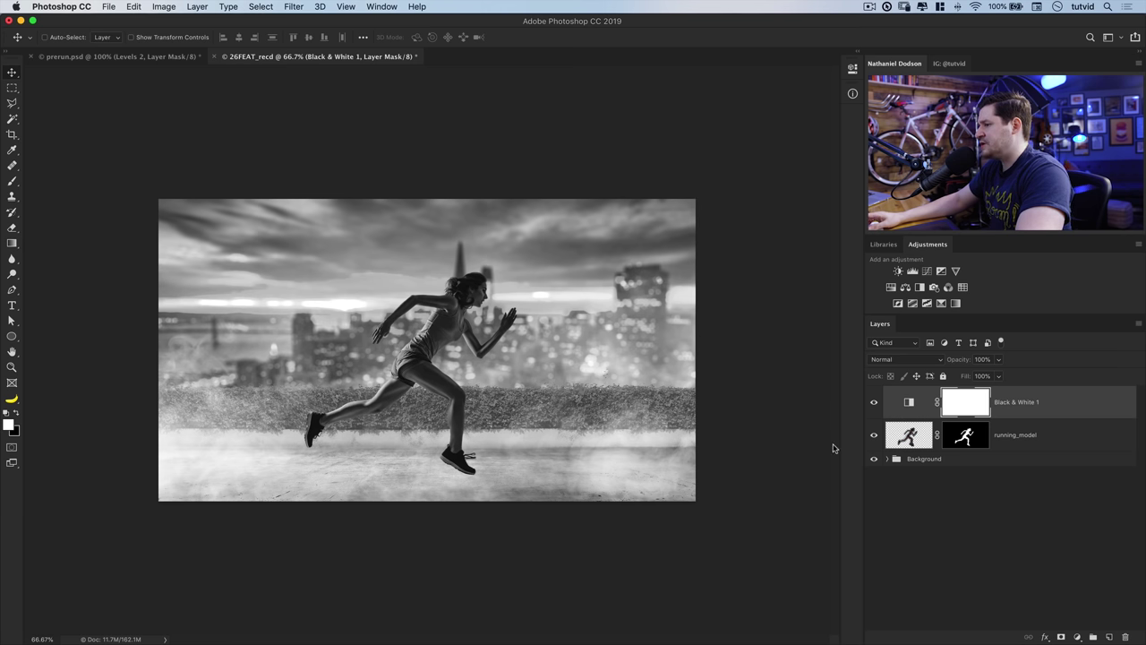
pyautogui.click(919, 438)
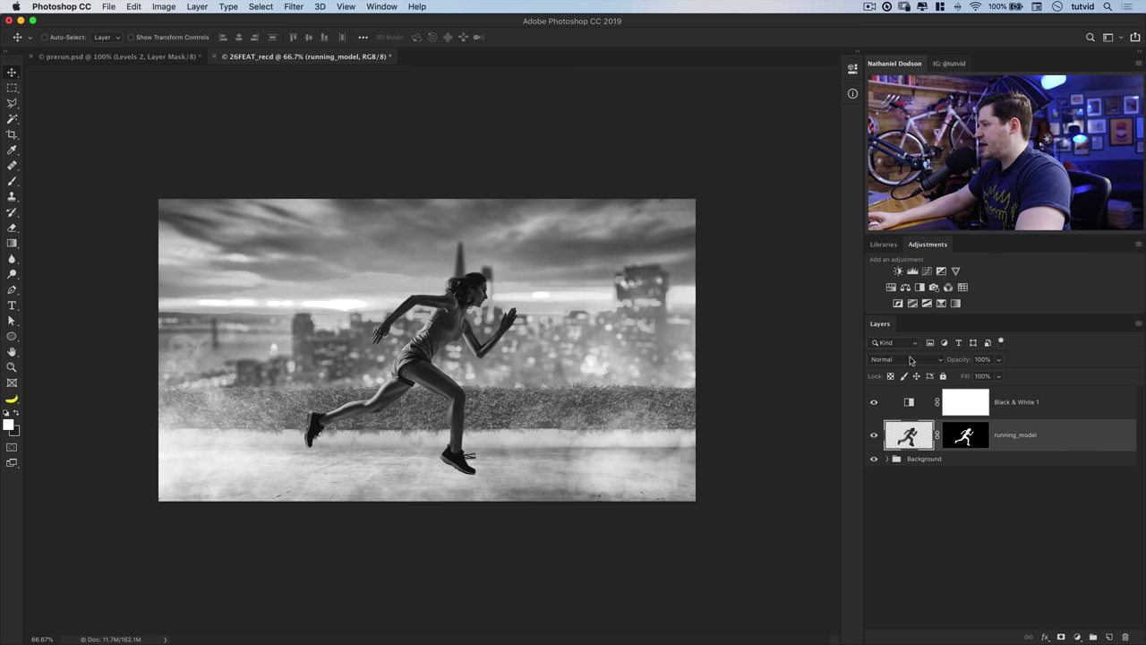
# Add a Levels adjustment clipped to running_model with midtones 2.07 and white input 225.
pyautogui.click(914, 272)
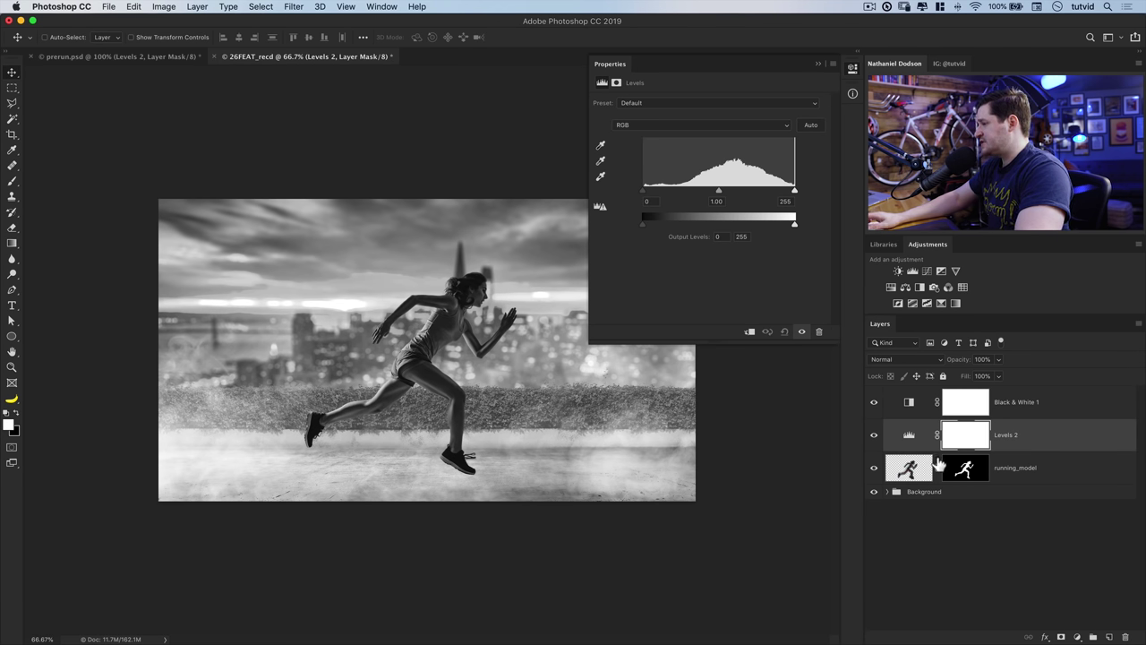
pyautogui.click(910, 437)
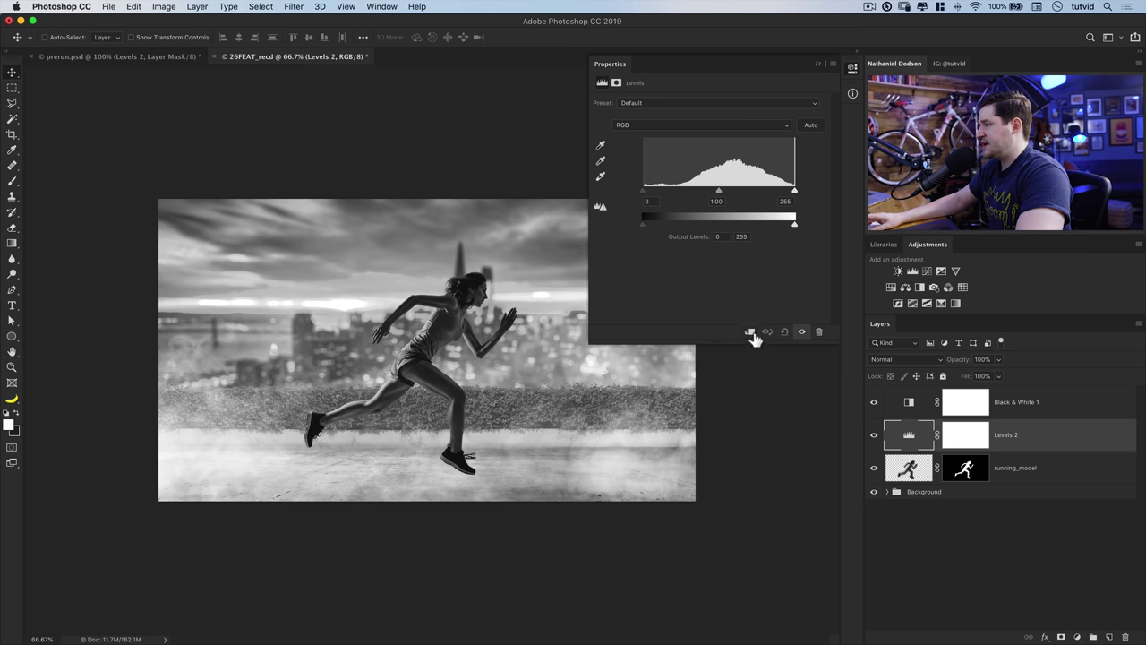
pyautogui.click(752, 332)
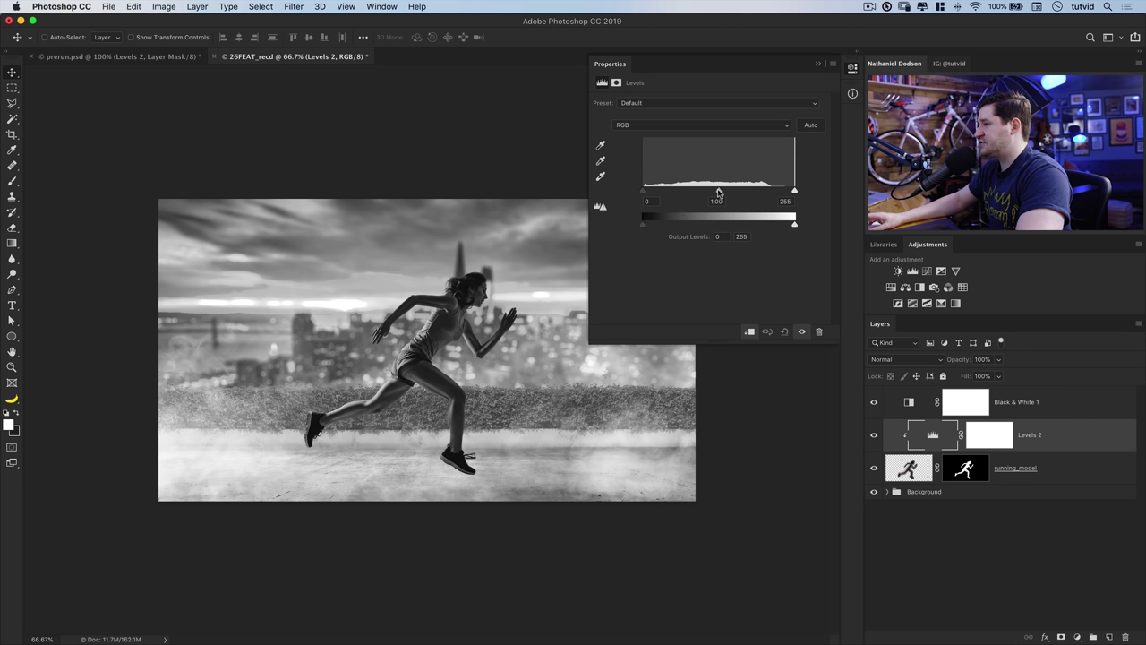
pyautogui.moveTo(717, 193); pyautogui.dragTo(706, 194)
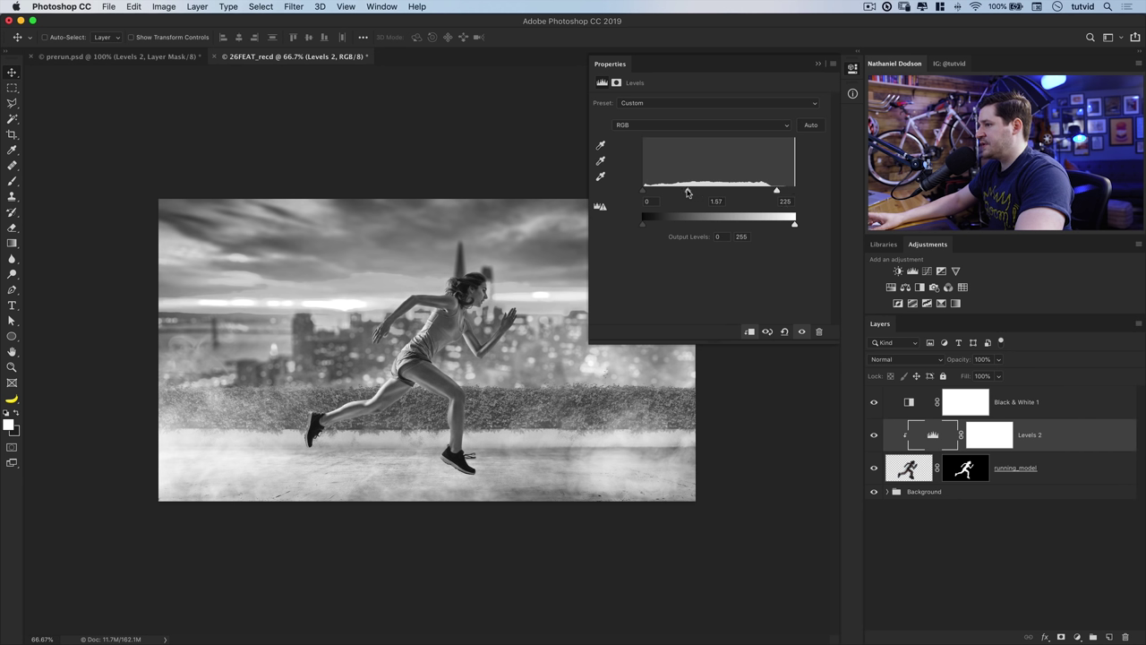
pyautogui.moveTo(683, 193); pyautogui.dragTo(672, 194)
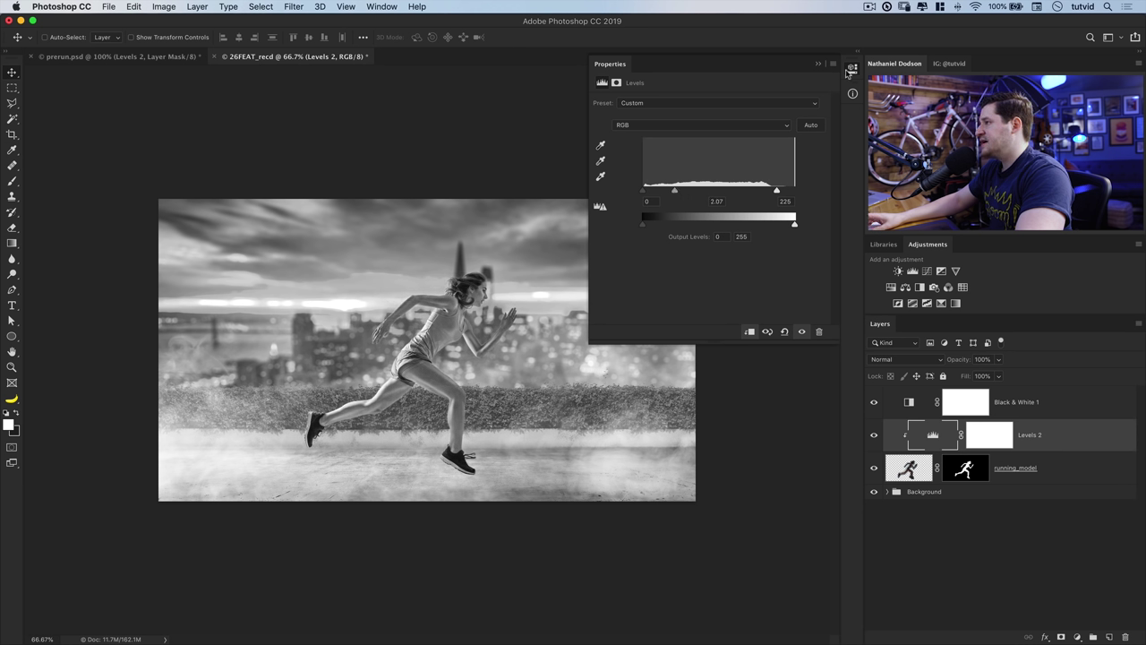
pyautogui.click(849, 72)
pyautogui.moveTo(852, 93); pyautogui.dragTo(81, 77)
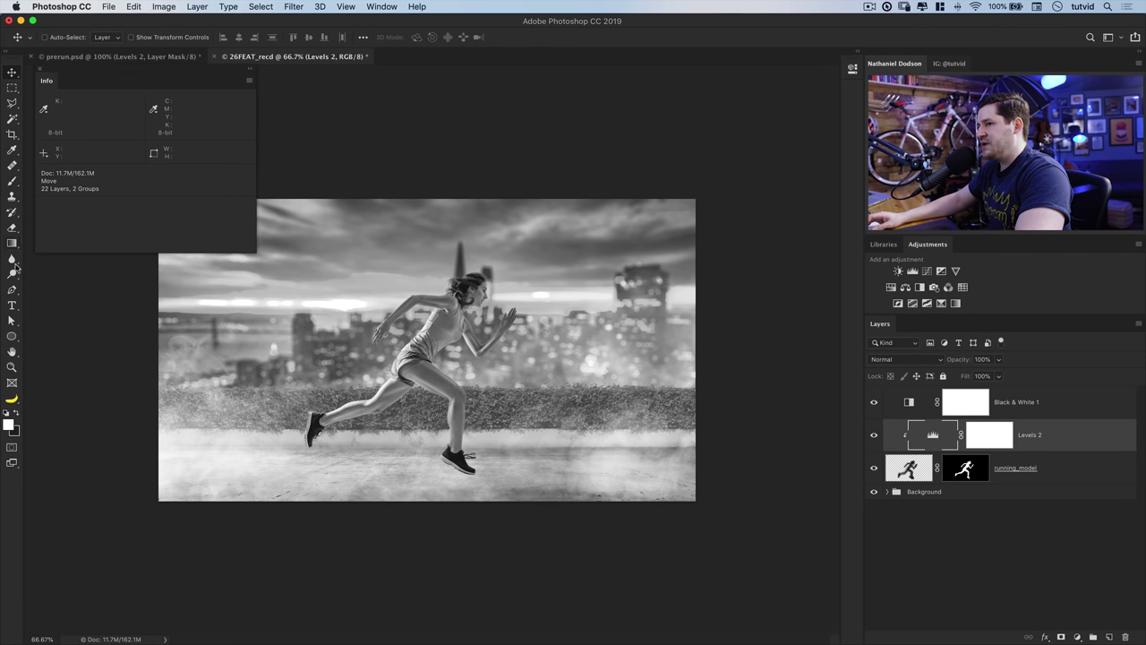
# Place color sampler #1 on the runner's leg with a Grayscale readout.
pyautogui.click(12, 150)
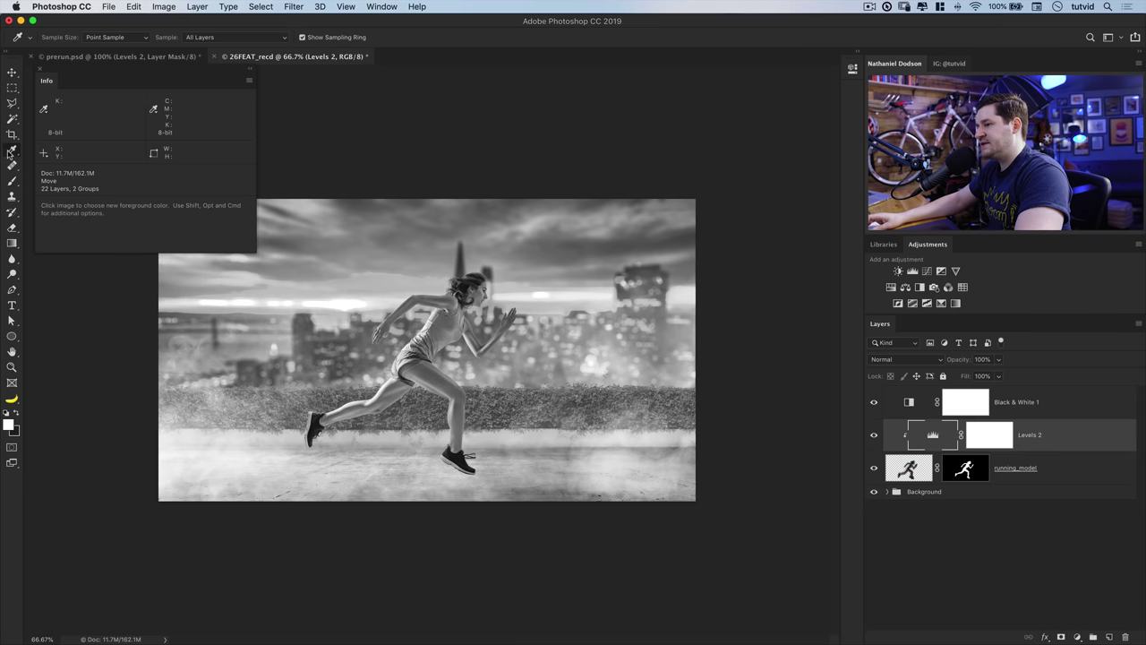
pyautogui.press('shift')
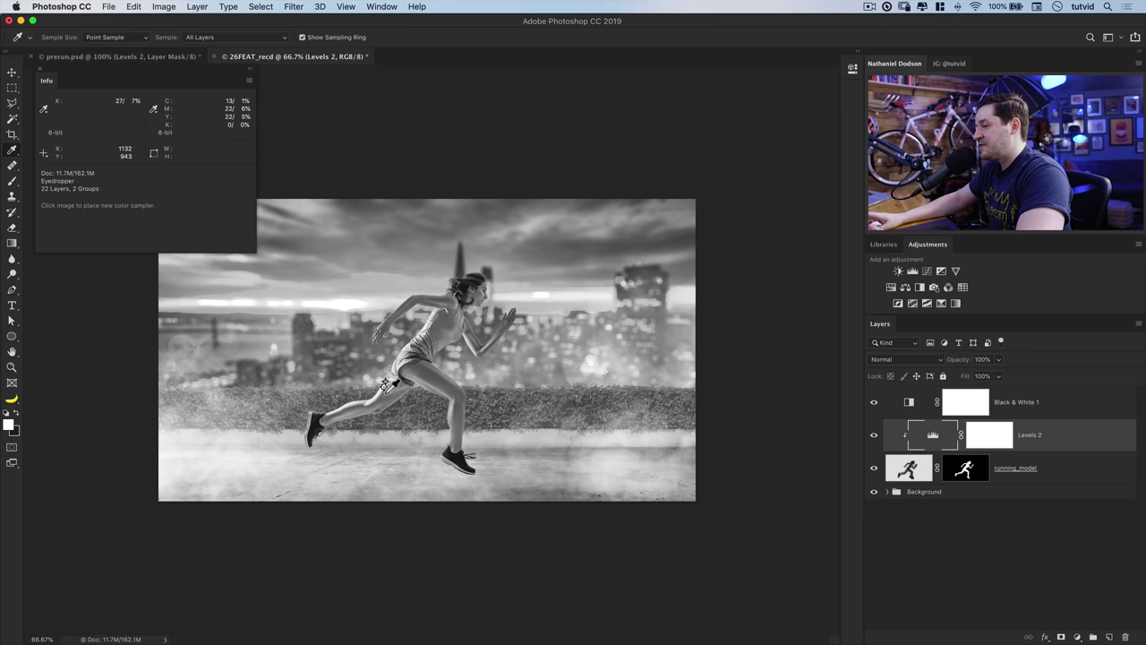
pyautogui.click(385, 385)
pyautogui.click(43, 178)
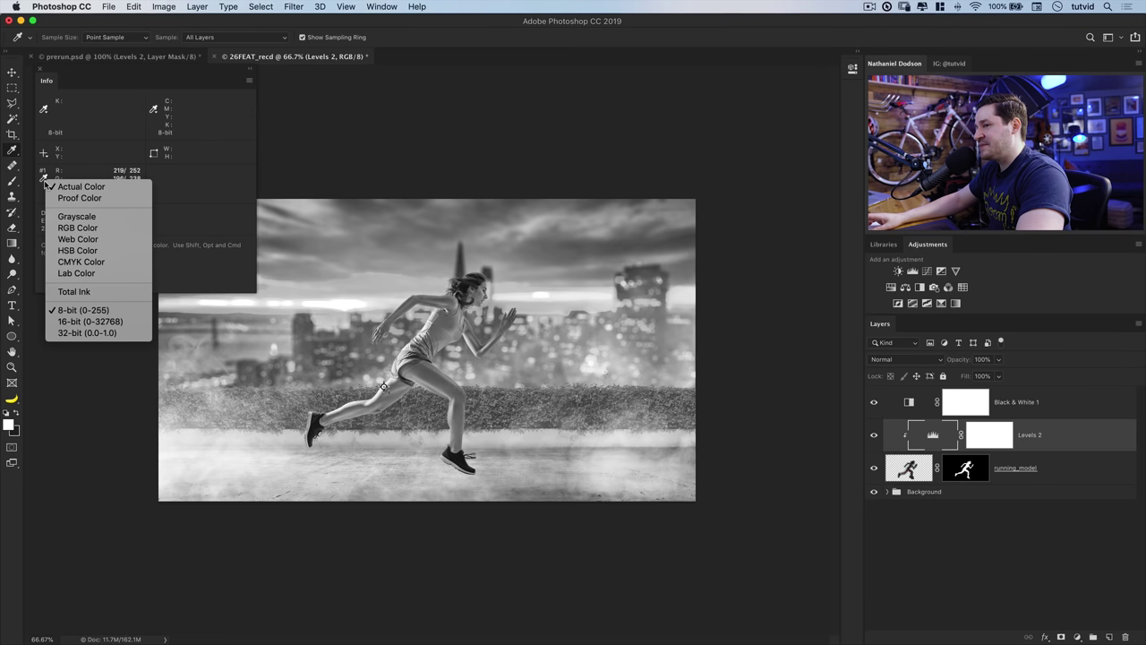
pyautogui.click(82, 217)
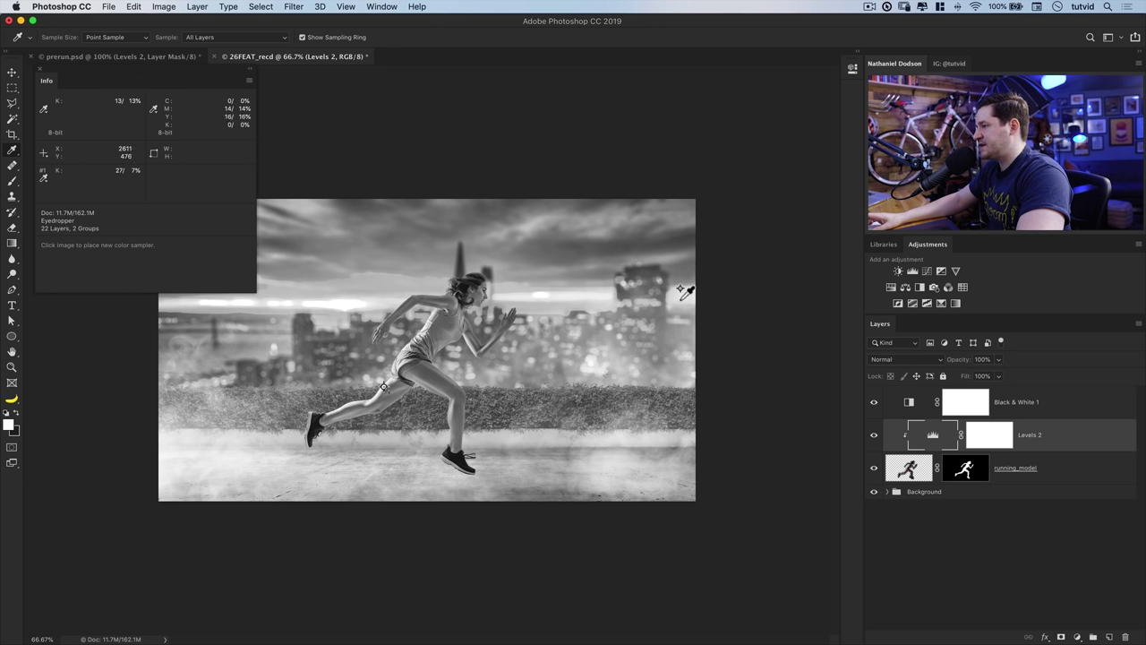
# Add sampler #2 on the bright right-side skyline reading 13% grayscale, comparing with Black & White off.
pyautogui.click(680, 292)
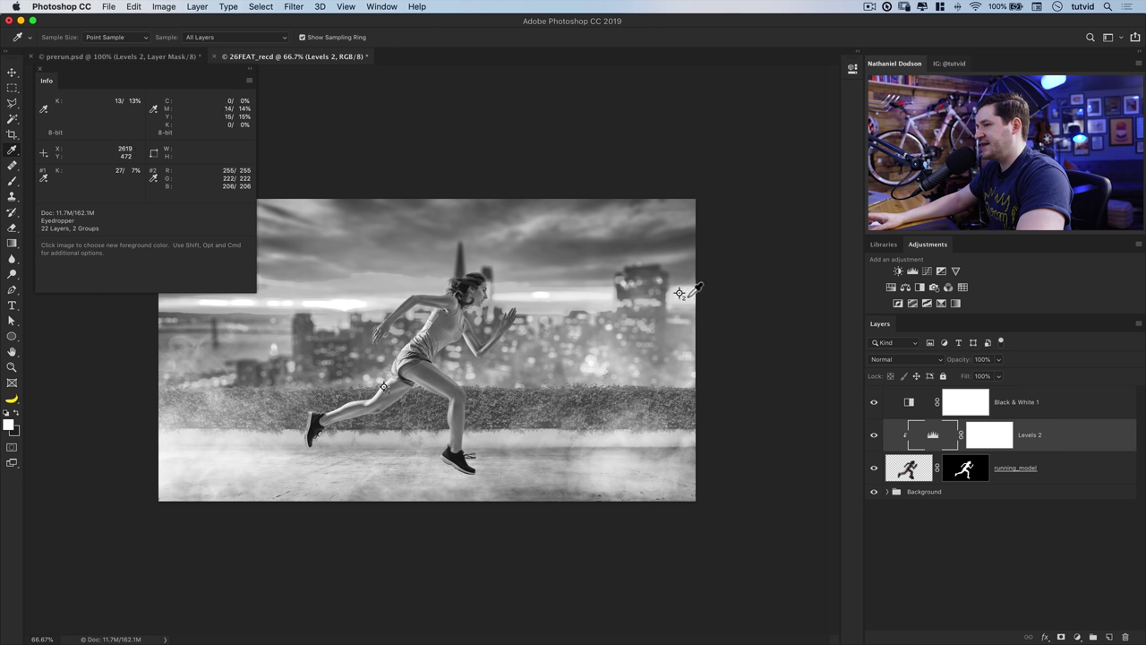
pyautogui.click(155, 183)
pyautogui.click(195, 215)
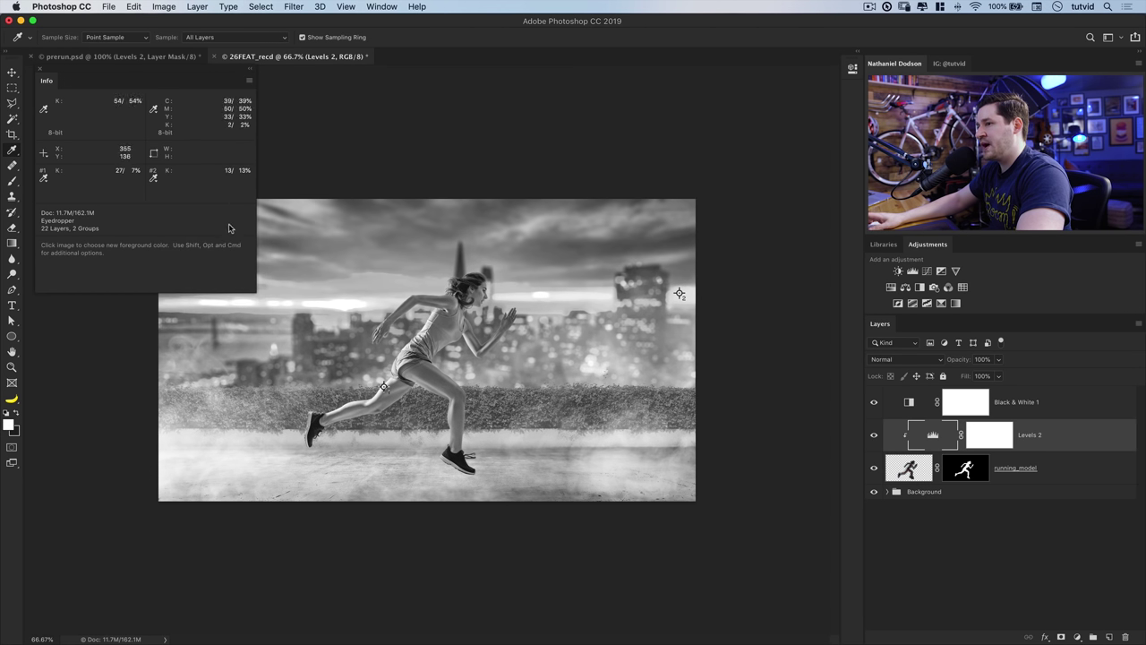
pyautogui.click(875, 402)
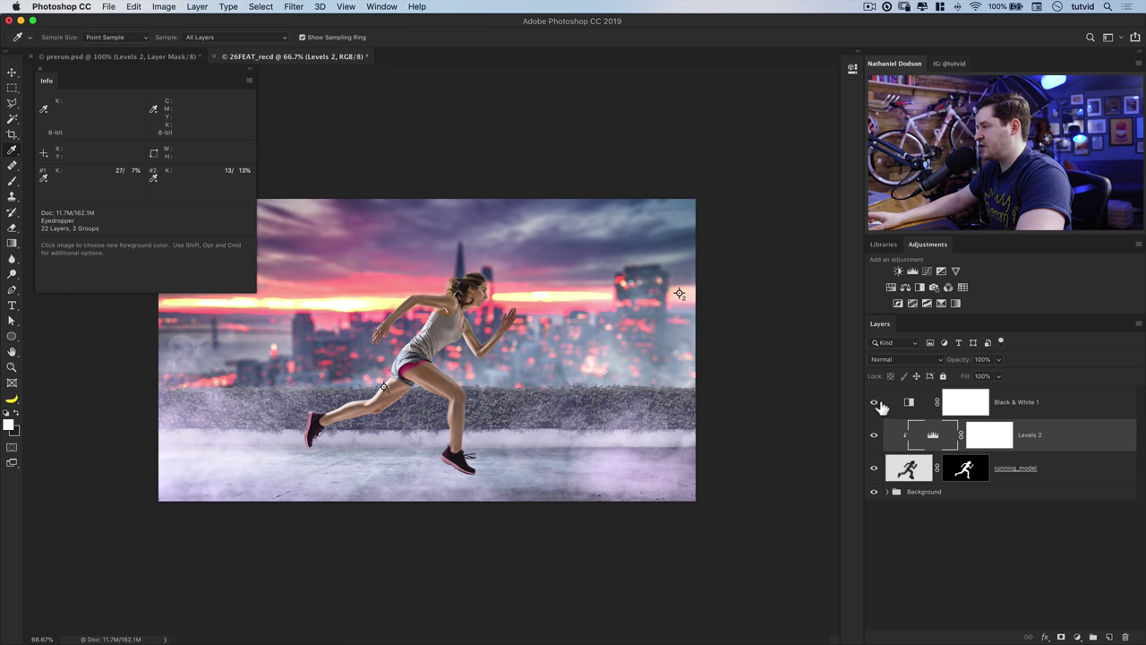
pyautogui.click(875, 403)
pyautogui.click(911, 404)
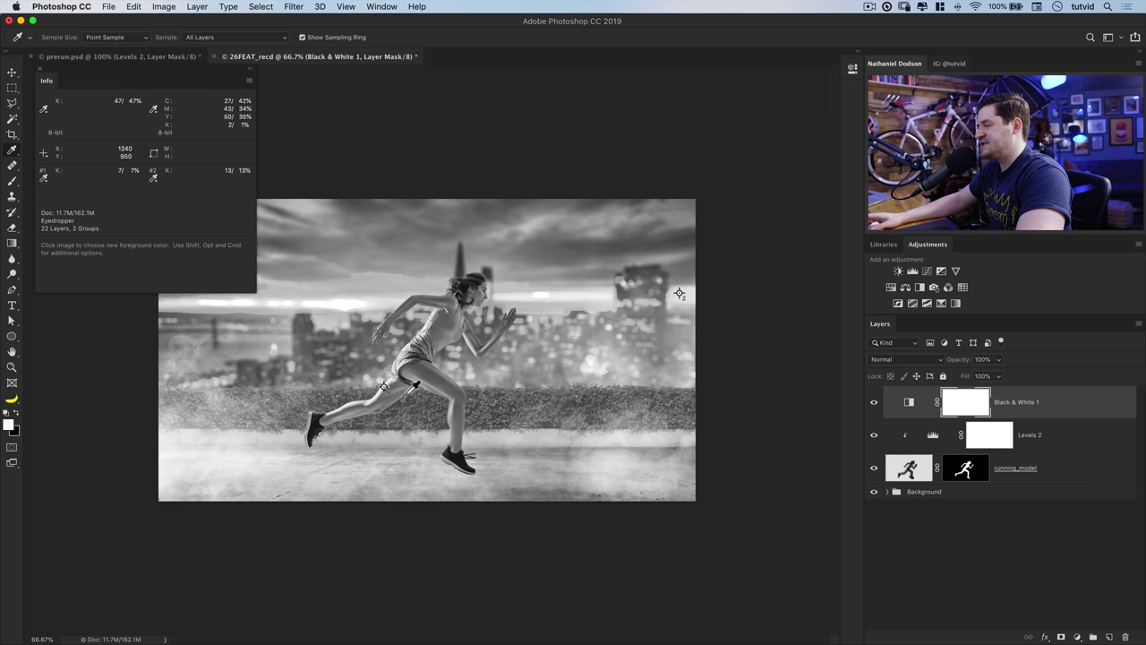
pyautogui.click(936, 440)
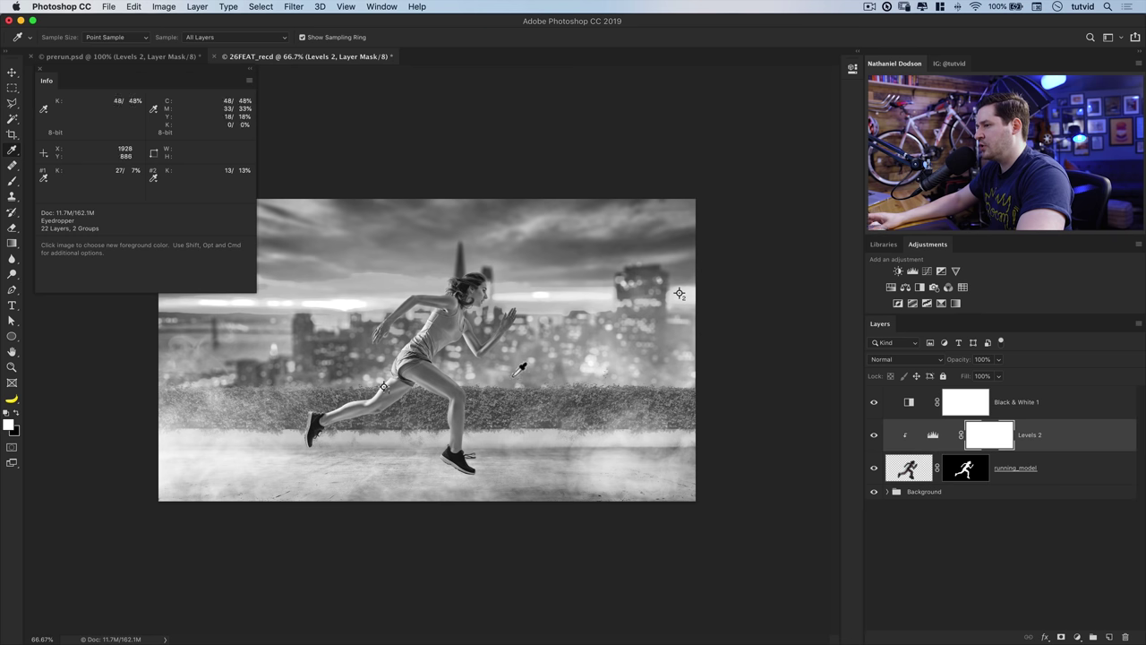
pyautogui.doubleClick(934, 440)
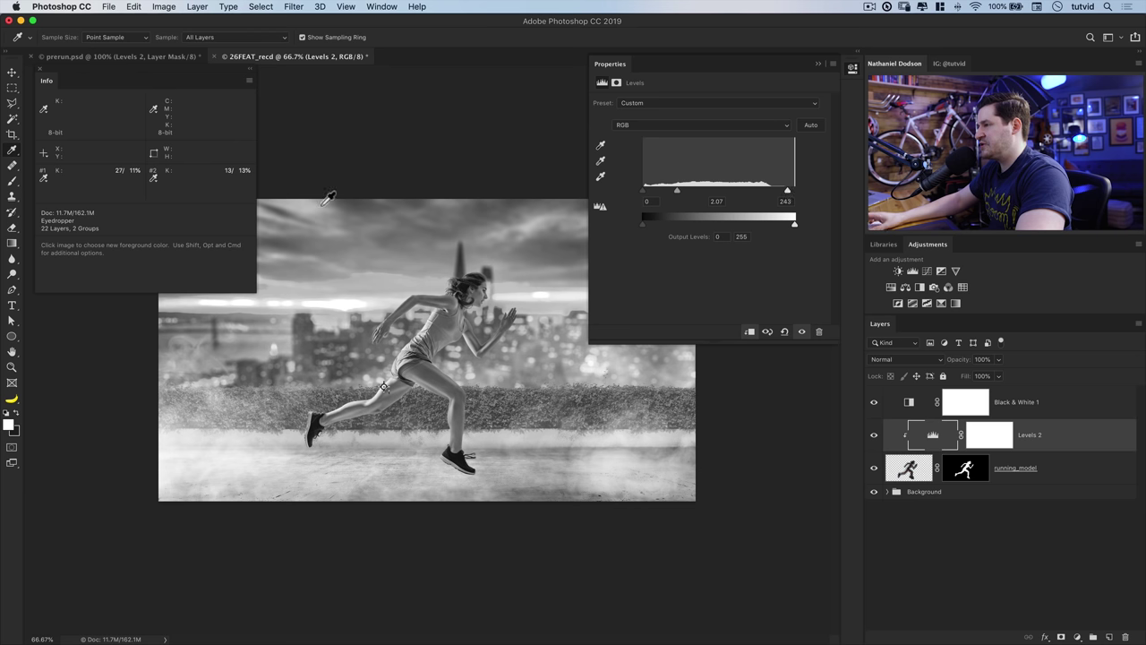
pyautogui.click(918, 407)
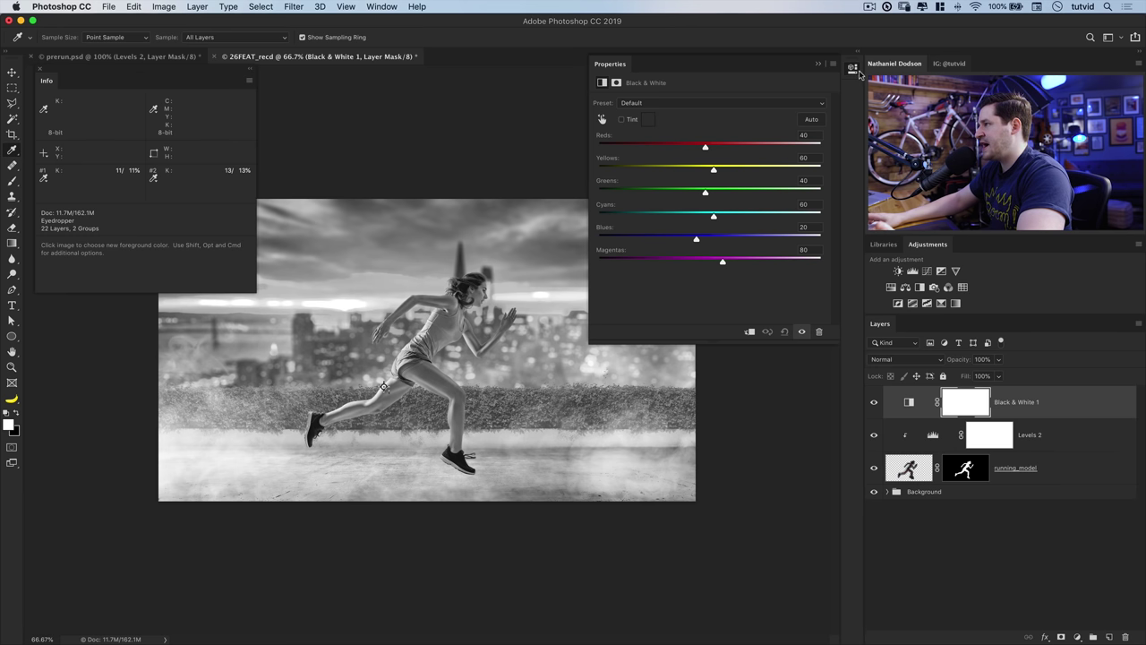
pyautogui.click(855, 70)
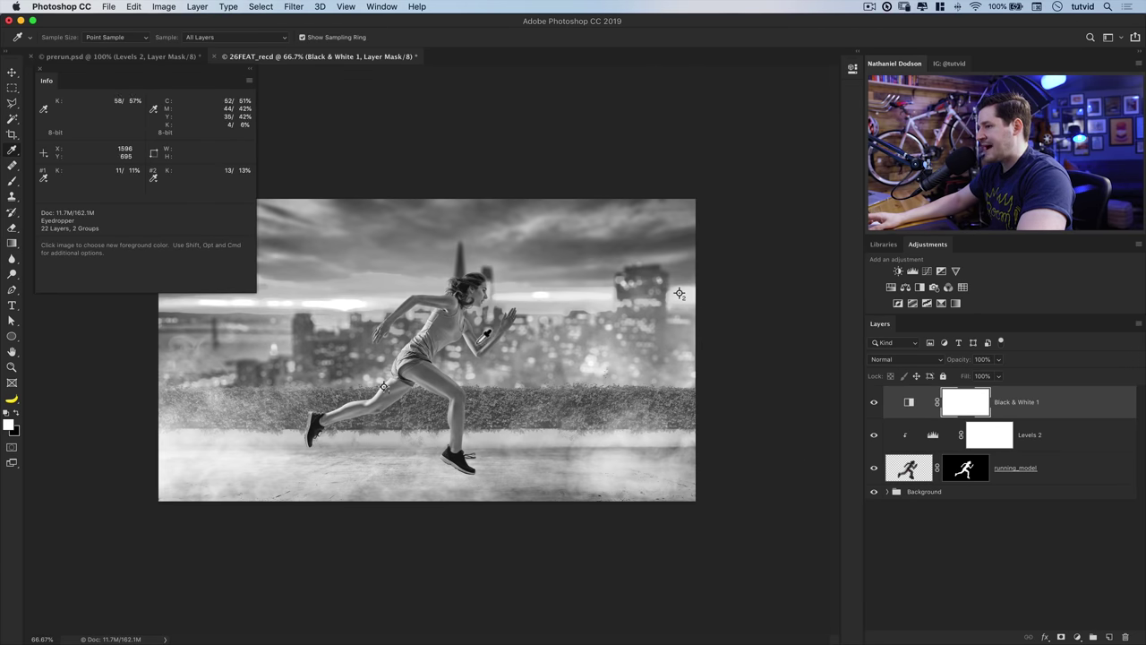
pyautogui.press('shift')
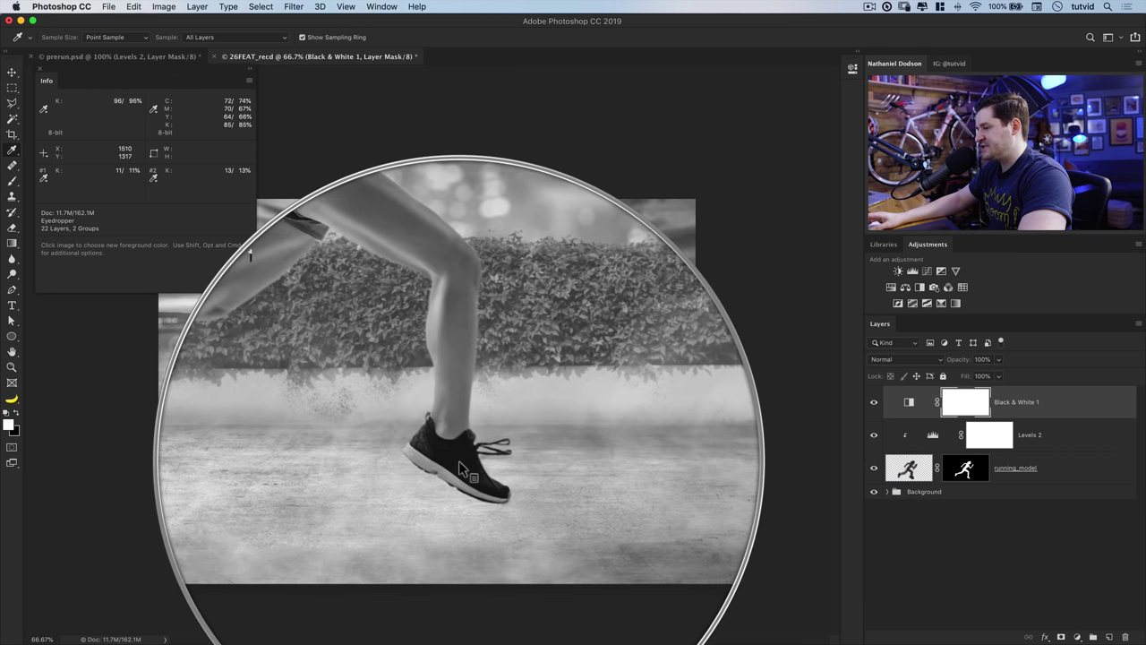
# Place sampler #3 on the runner's waist reading 90% grayscale, and sampler #4 on the background beside her.
pyautogui.click(874, 402)
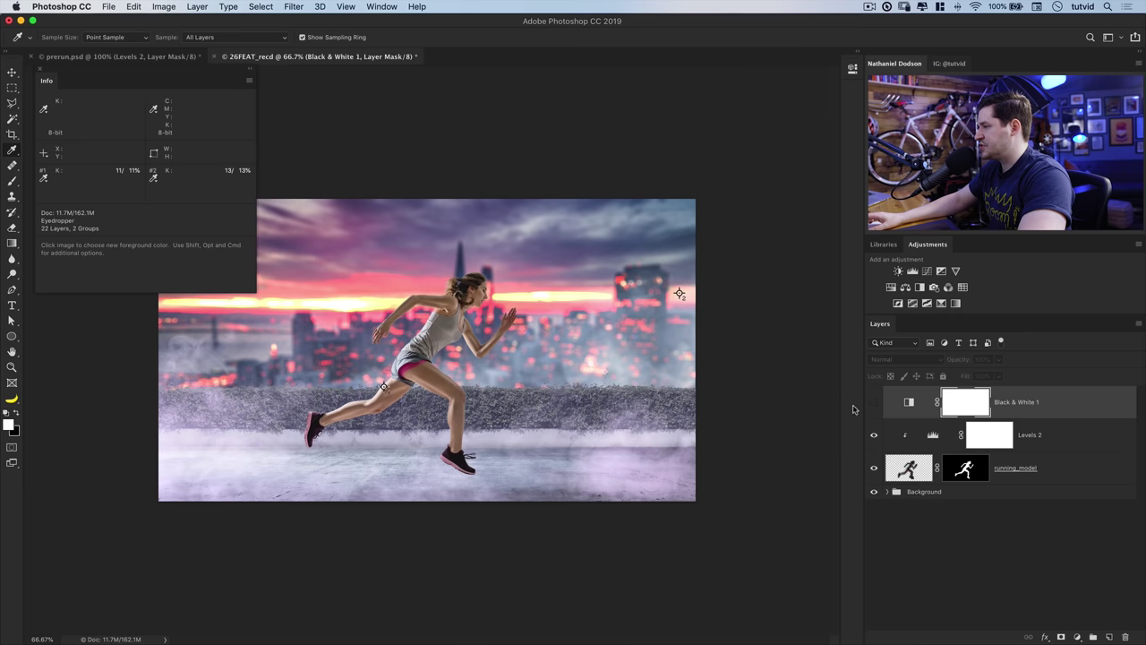
pyautogui.click(874, 402)
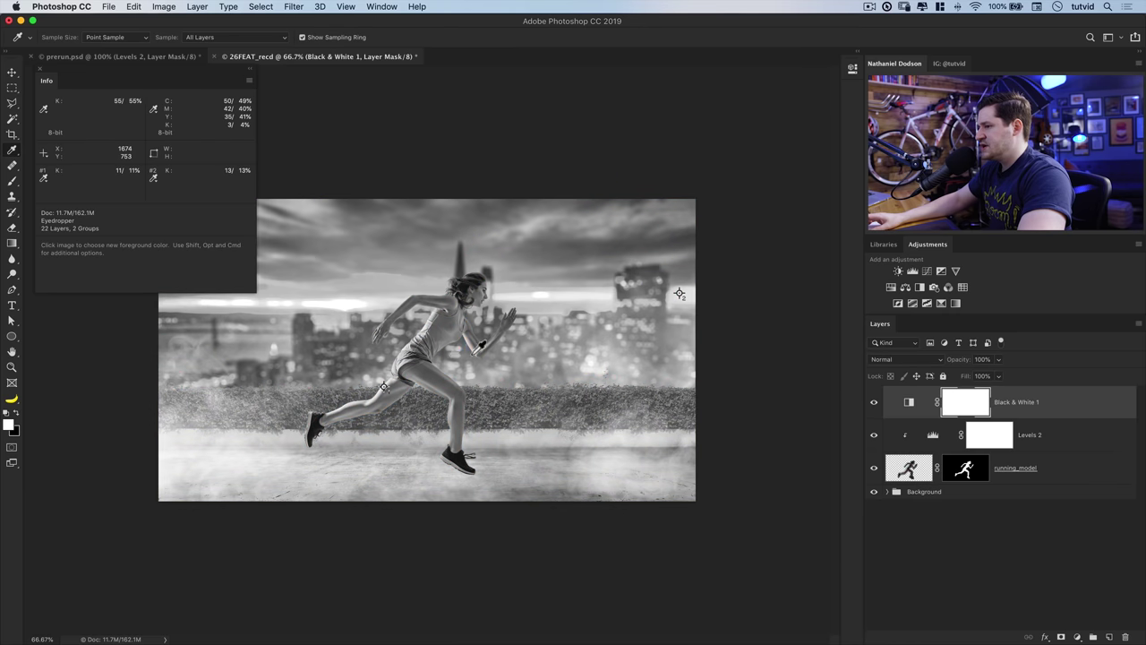
pyautogui.keyDown('shift'); pyautogui.click(413, 355); pyautogui.keyUp('shift')
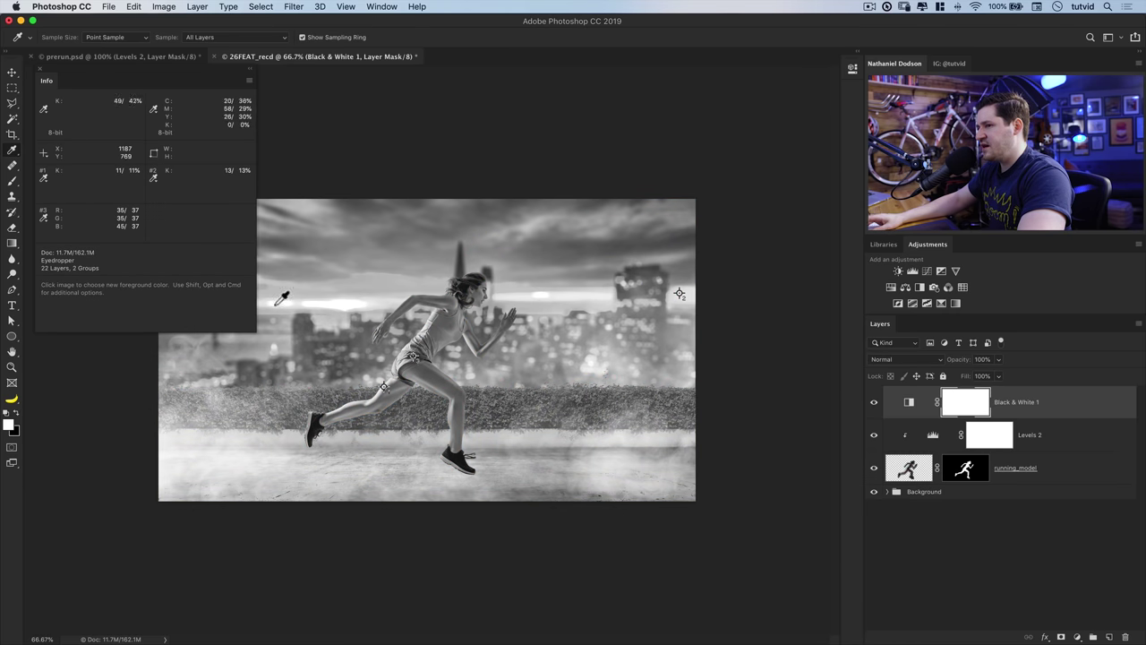
pyautogui.click(54, 221)
pyautogui.click(85, 251)
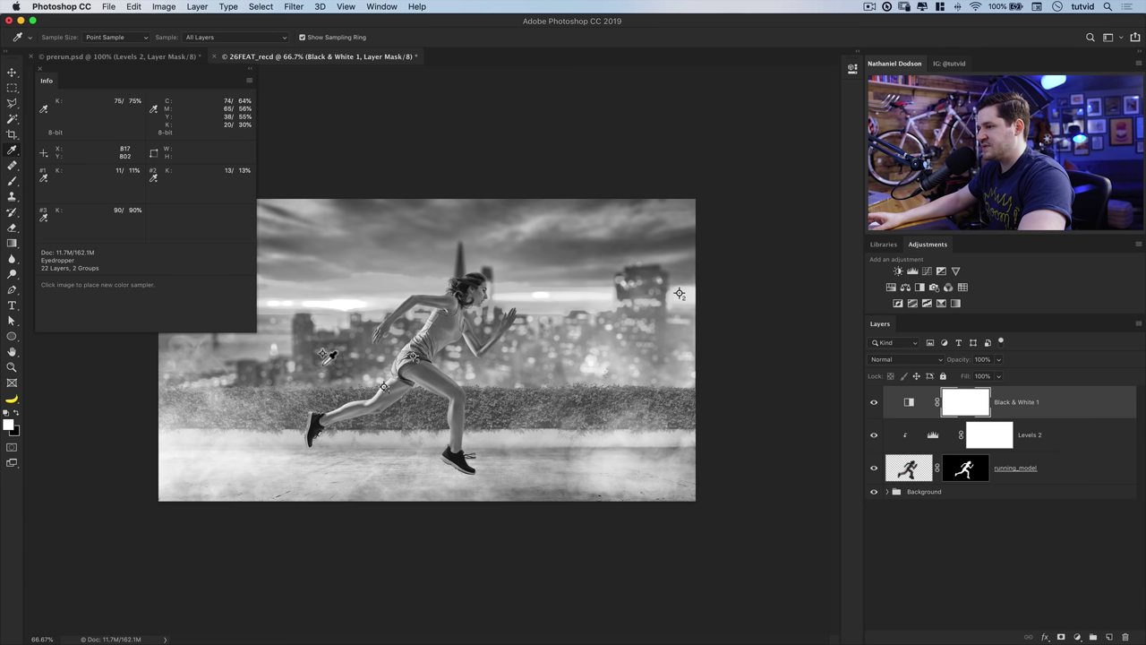
pyautogui.keyDown('shift'); pyautogui.click(321, 357); pyautogui.keyUp('shift')
# Set sampler #4 to a Grayscale readout and raise Levels 2's output black level to 17.
pyautogui.click(153, 217)
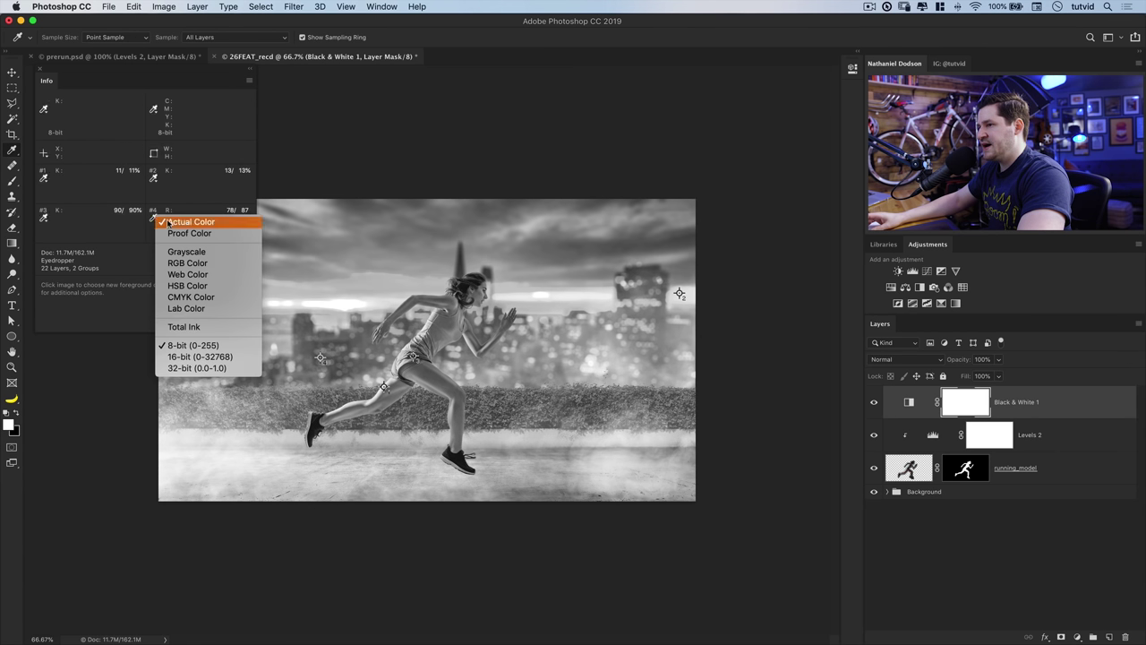
pyautogui.click(261, 258)
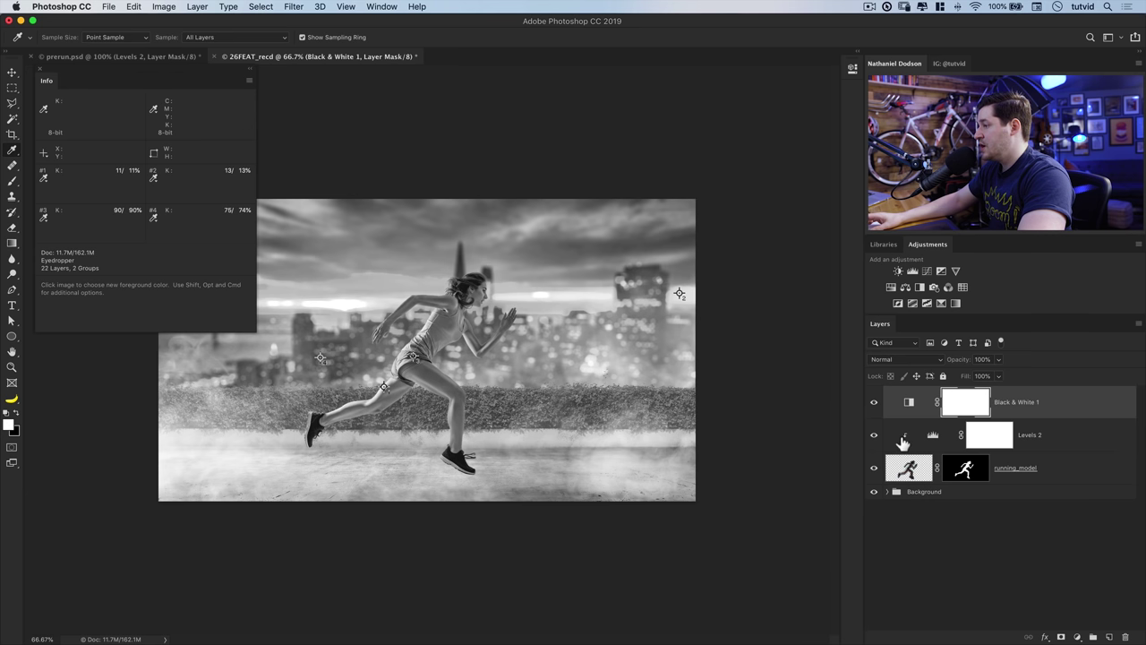
pyautogui.click(938, 446)
pyautogui.doubleClick(935, 444)
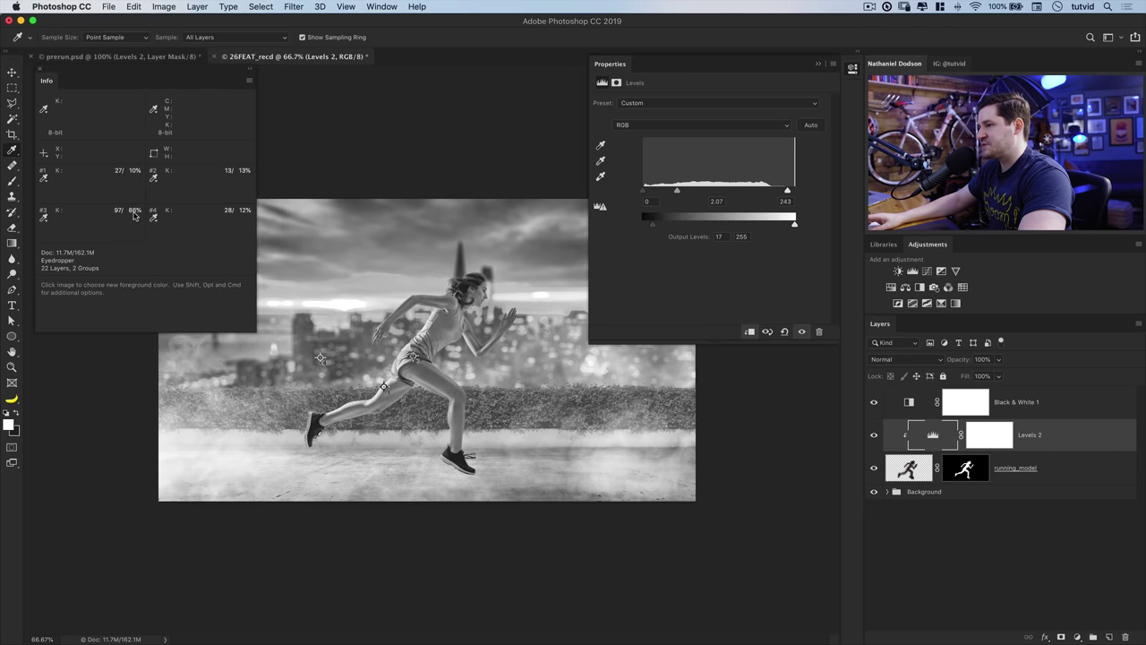
pyautogui.click(912, 405)
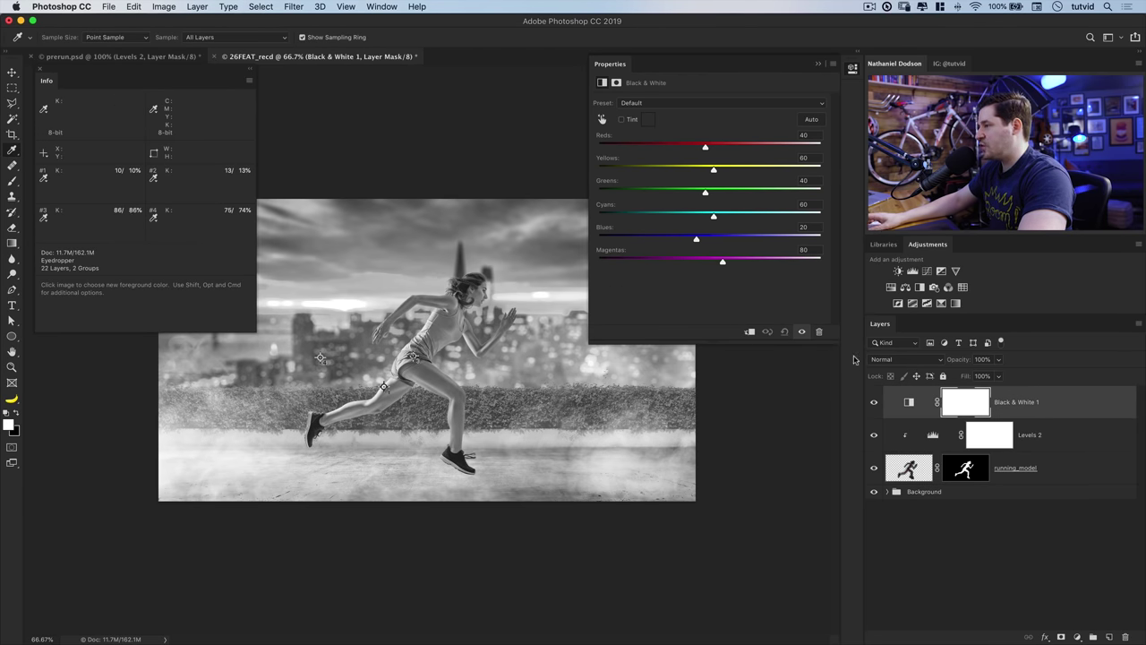
# Hide Black & White 1 to restore full colour, collapse Properties and Info, and compare Levels 2 on/off.
pyautogui.click(874, 402)
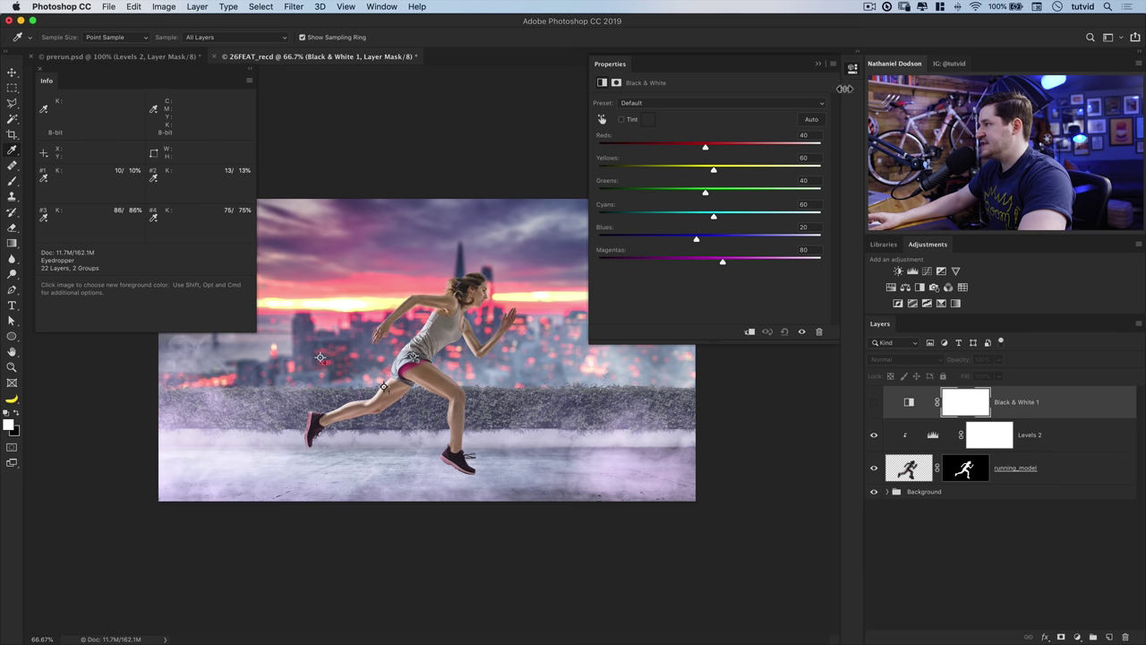
pyautogui.click(852, 69)
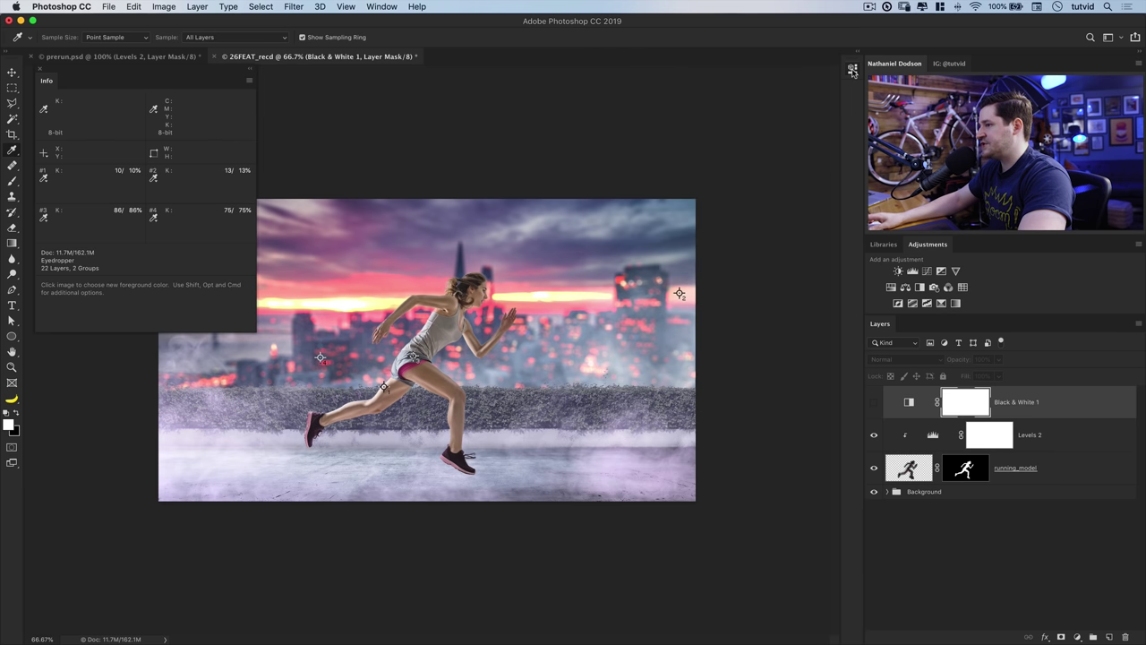
pyautogui.click(45, 80)
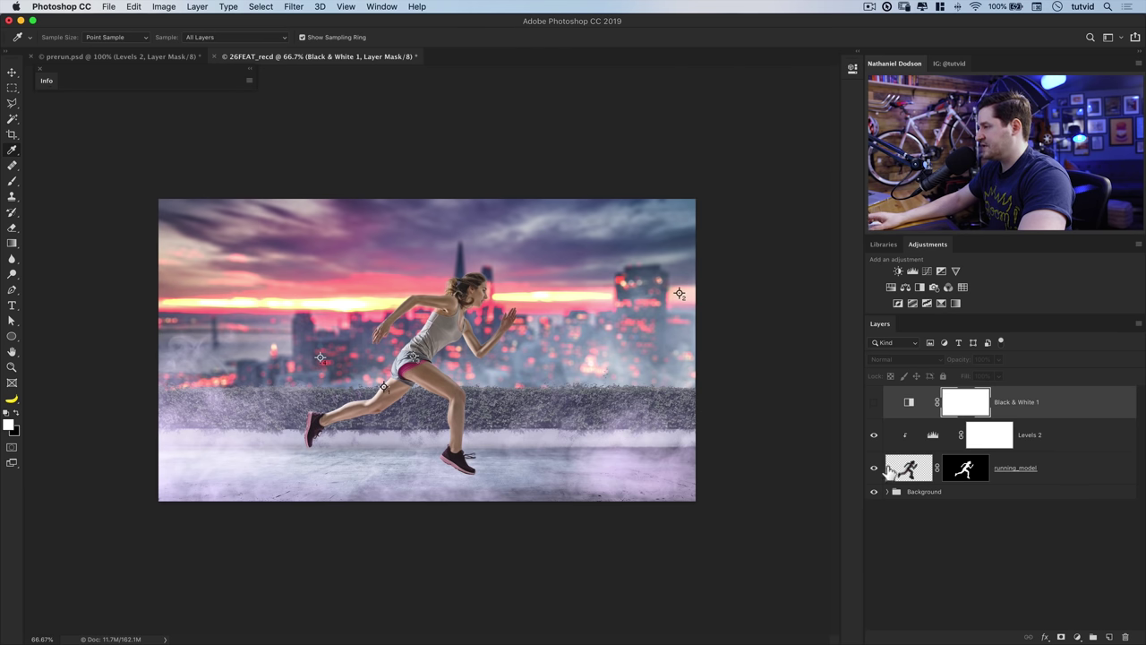
pyautogui.click(874, 436)
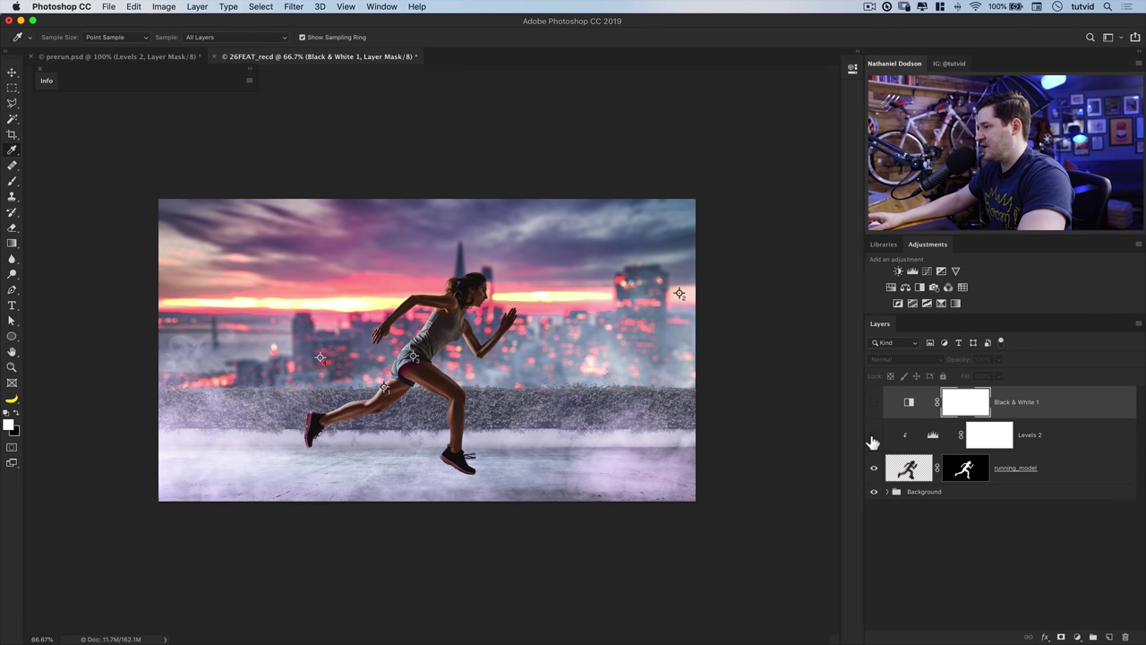
pyautogui.click(874, 436)
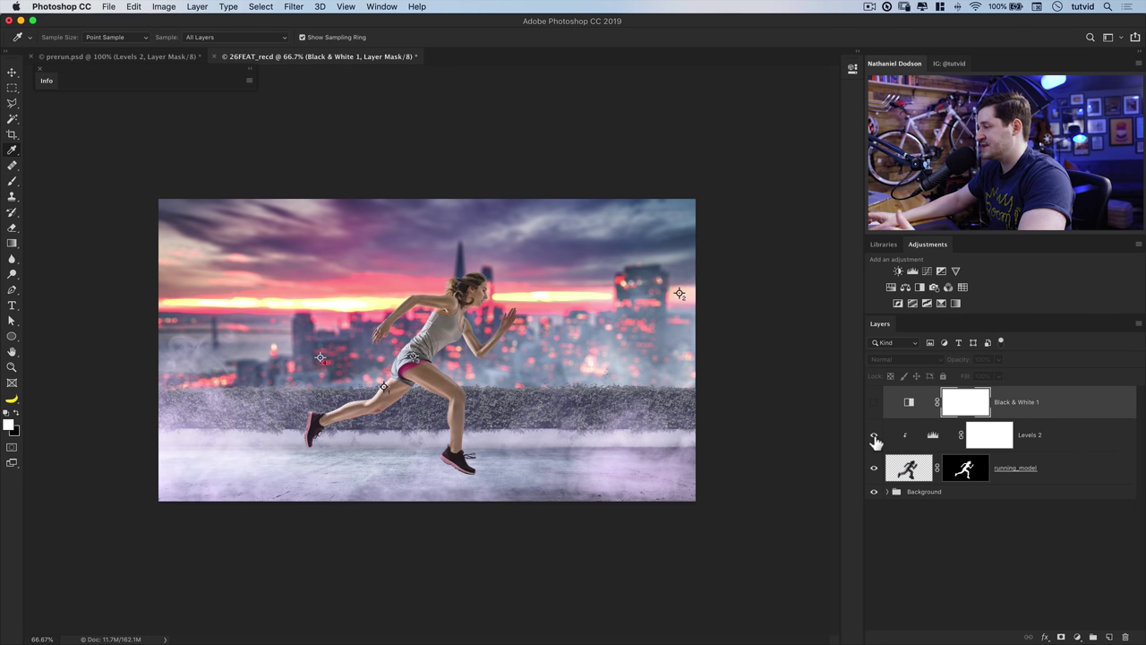
pyautogui.click(874, 436)
pyautogui.click(874, 436)
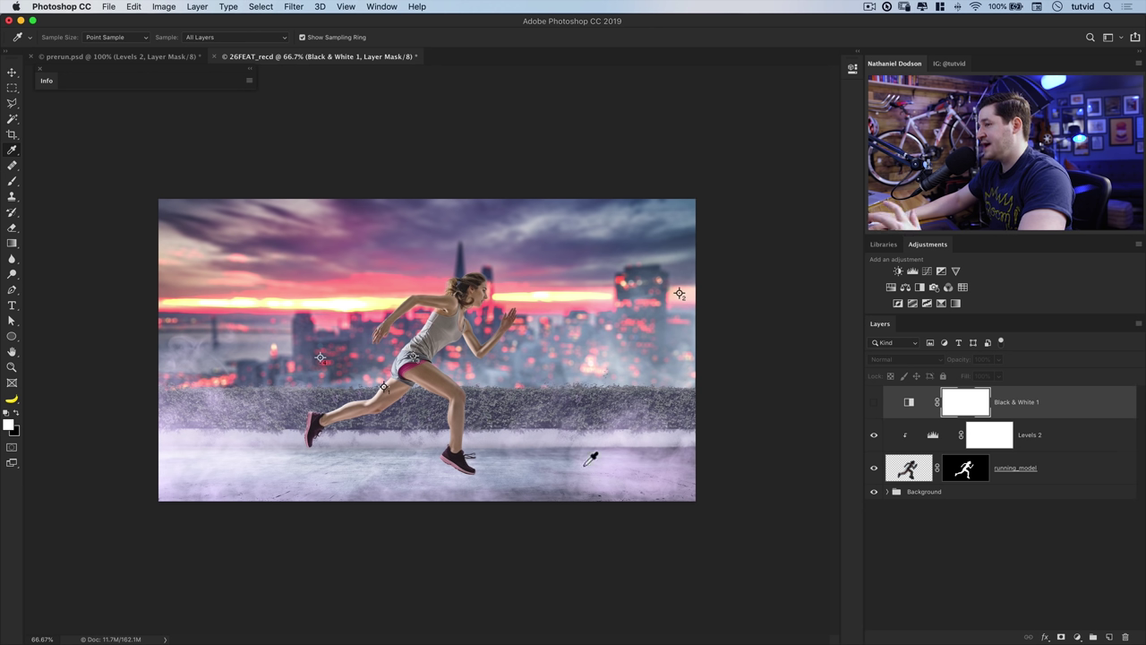
pyautogui.press('v')
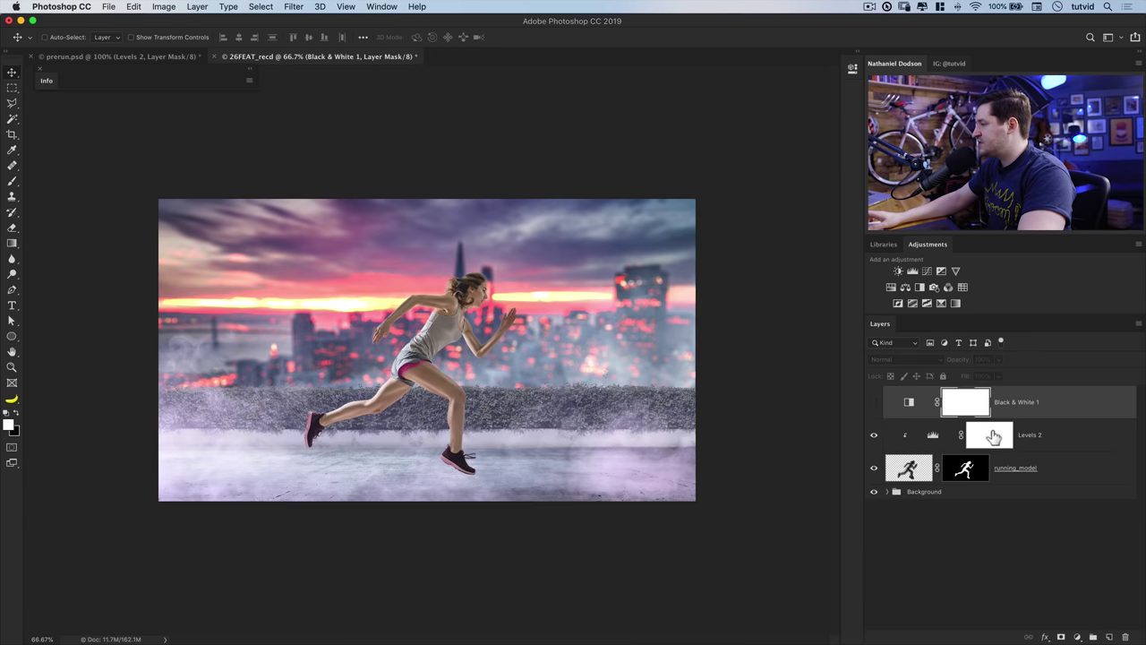
pyautogui.click(934, 441)
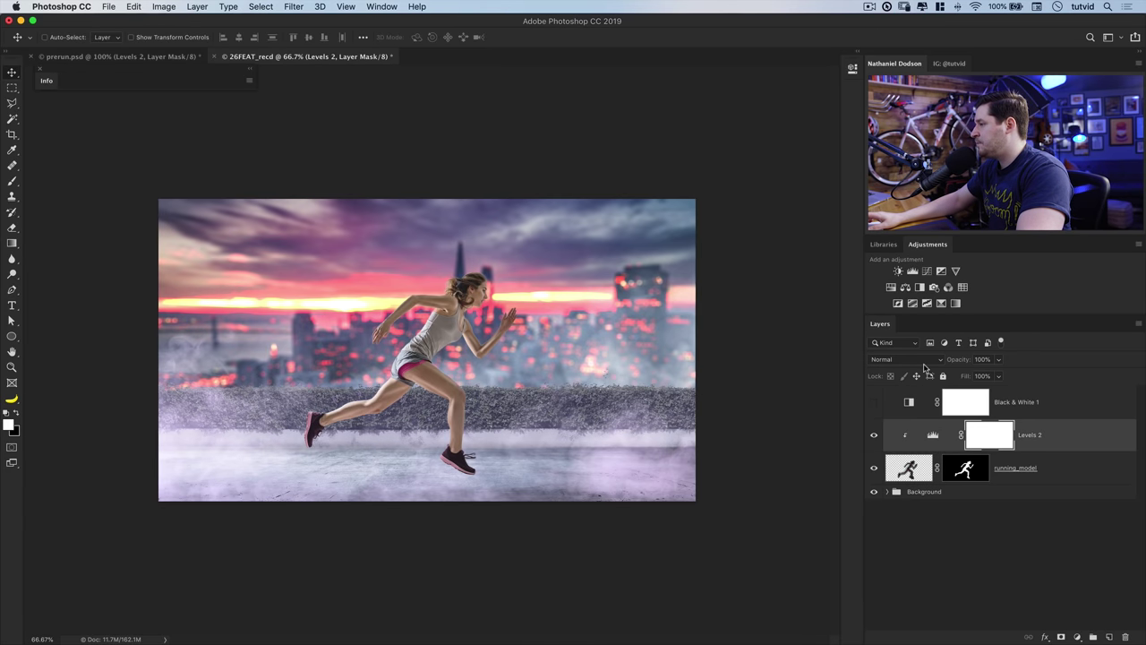
# Add a Selective Color adjustment and set Black to -100 for Reds, Yellows and Greens.
pyautogui.click(941, 303)
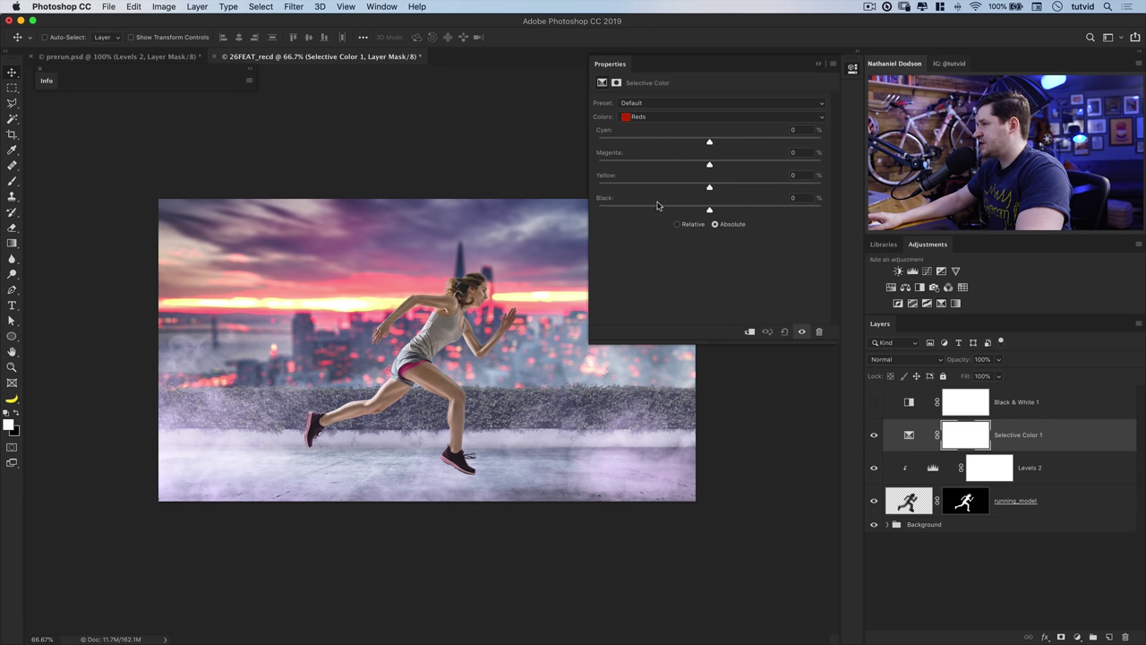
pyautogui.click(664, 120)
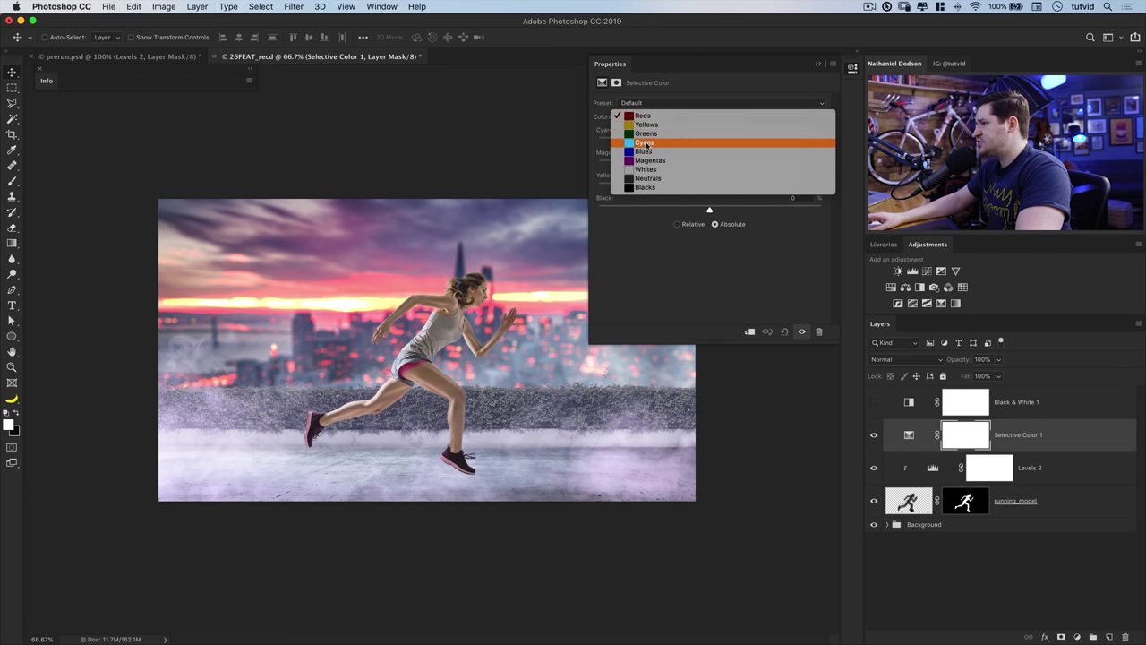
pyautogui.click(645, 118)
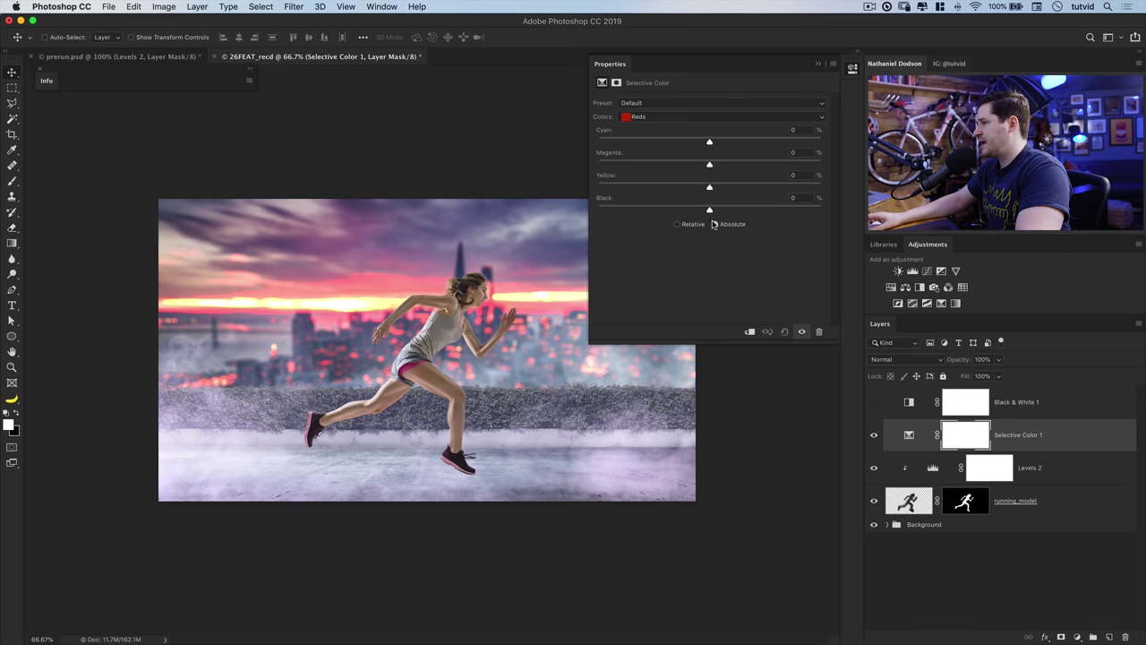
pyautogui.moveTo(708, 211); pyautogui.dragTo(585, 213)
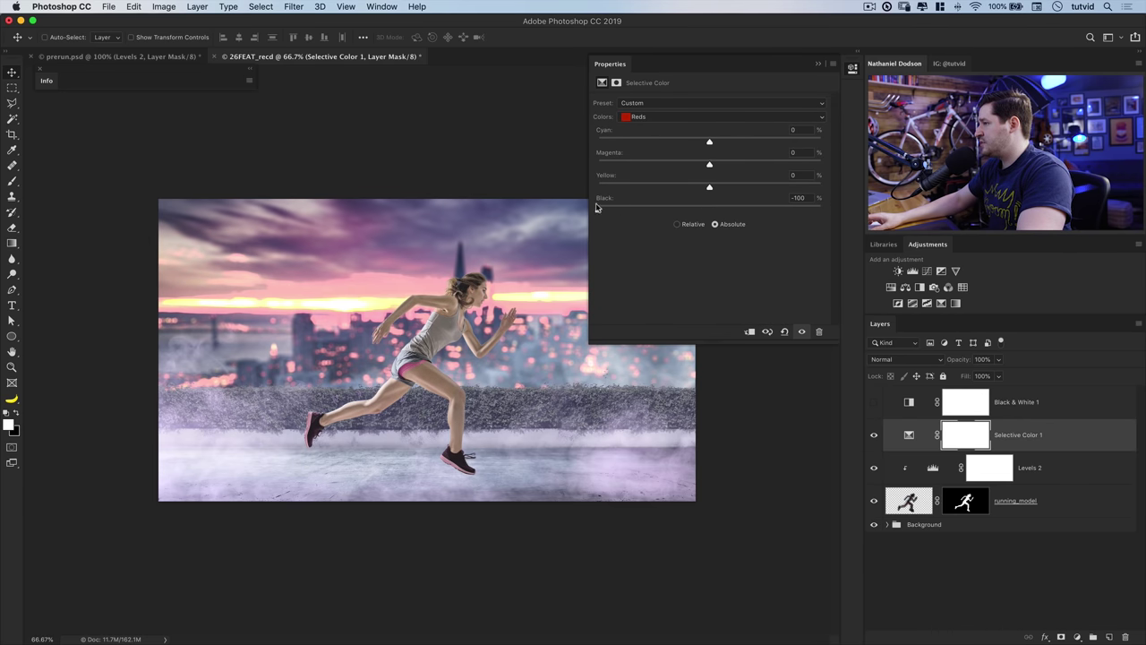
pyautogui.click(721, 118)
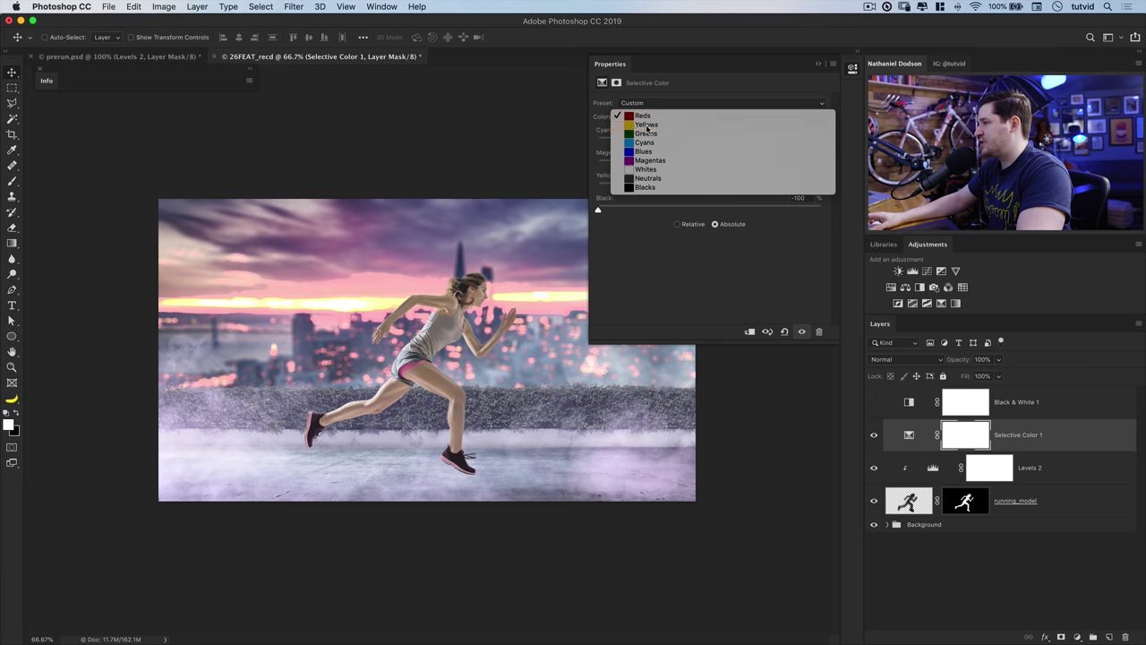
pyautogui.click(720, 126)
pyautogui.moveTo(689, 212); pyautogui.dragTo(598, 210)
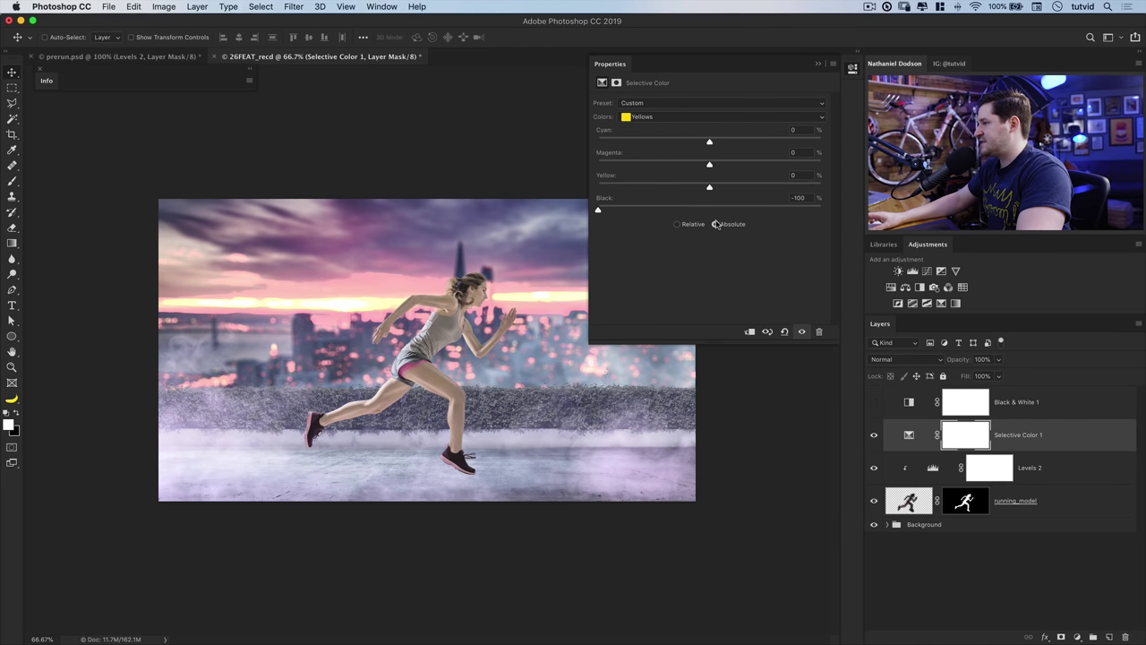
pyautogui.click(677, 117)
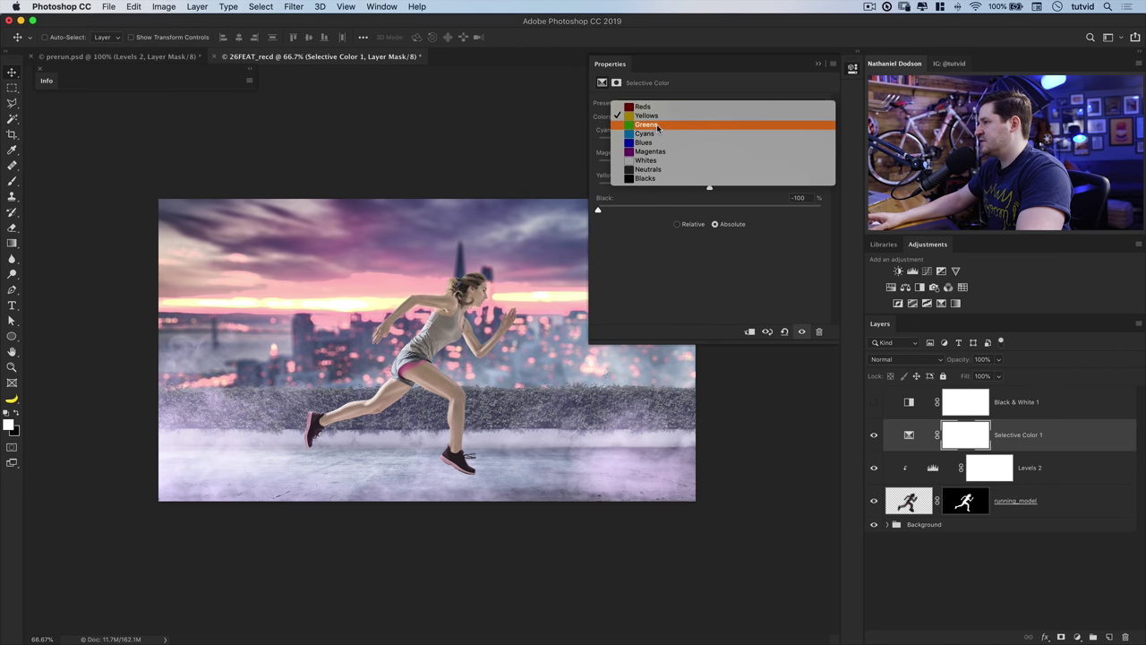
pyautogui.click(681, 129)
pyautogui.moveTo(711, 211); pyautogui.dragTo(573, 215)
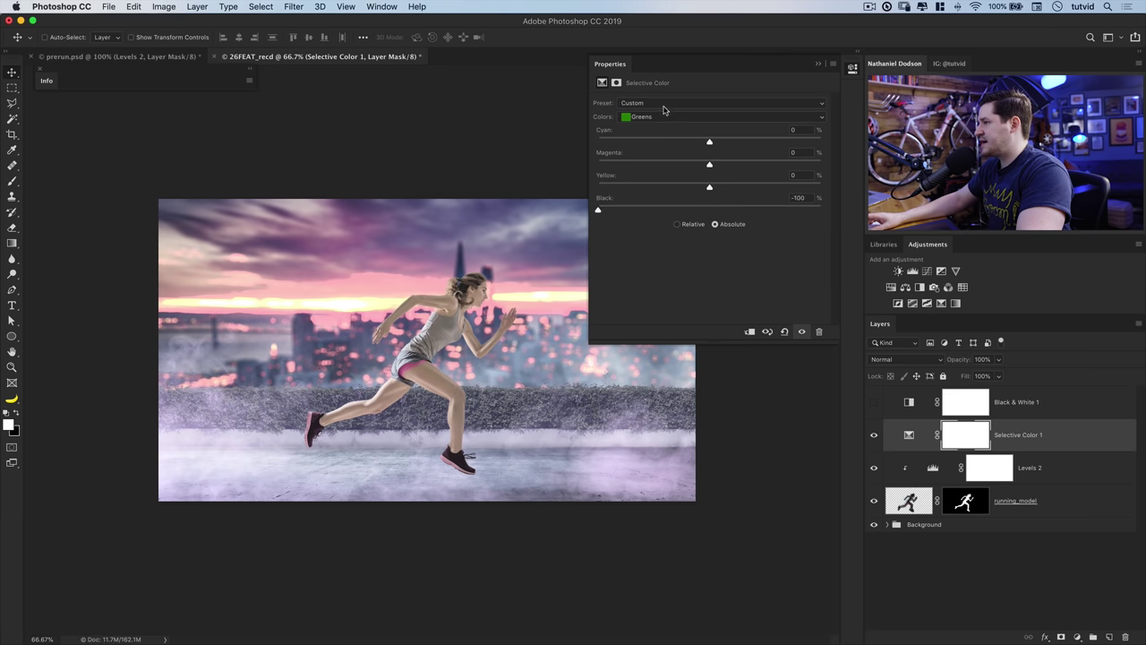
pyautogui.click(666, 104)
pyautogui.click(664, 122)
# Set Selective Color Black to -100 for Cyans, Blues and Magentas, checking the result on/off.
pyautogui.click(675, 117)
pyautogui.click(677, 125)
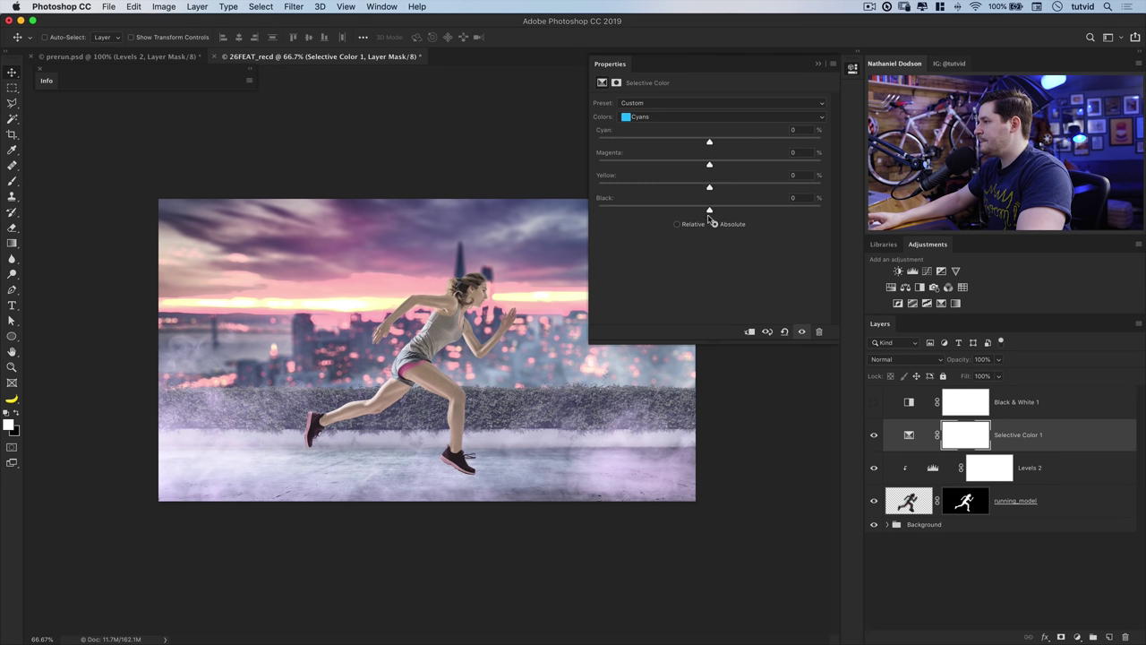
pyautogui.moveTo(618, 212); pyautogui.dragTo(622, 211)
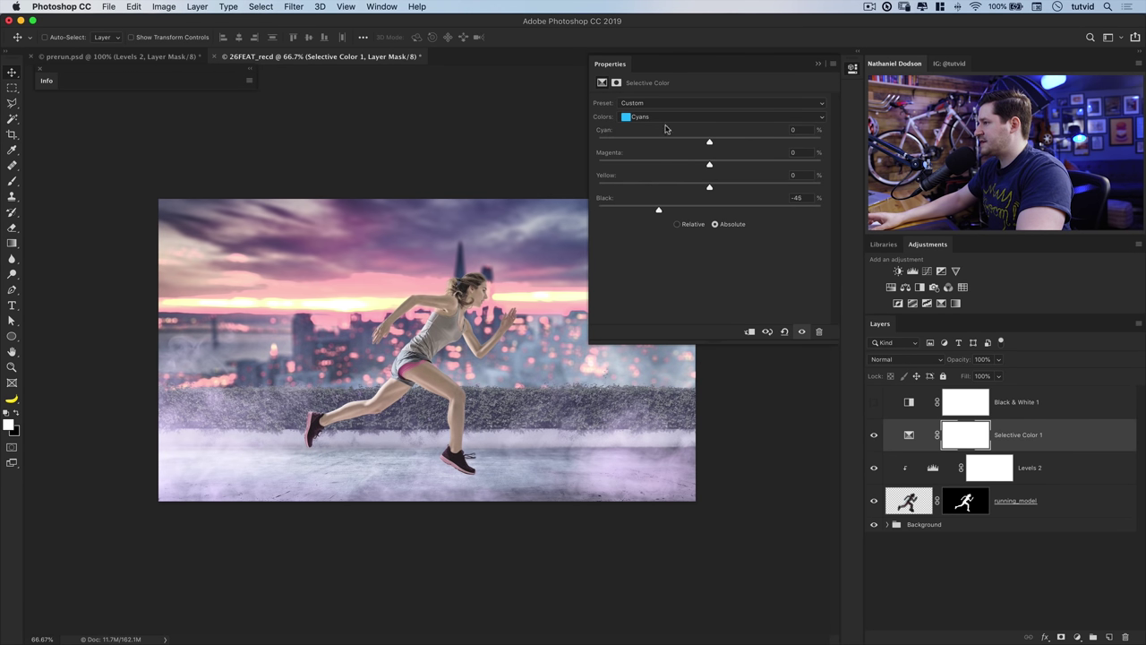
pyautogui.click(649, 119)
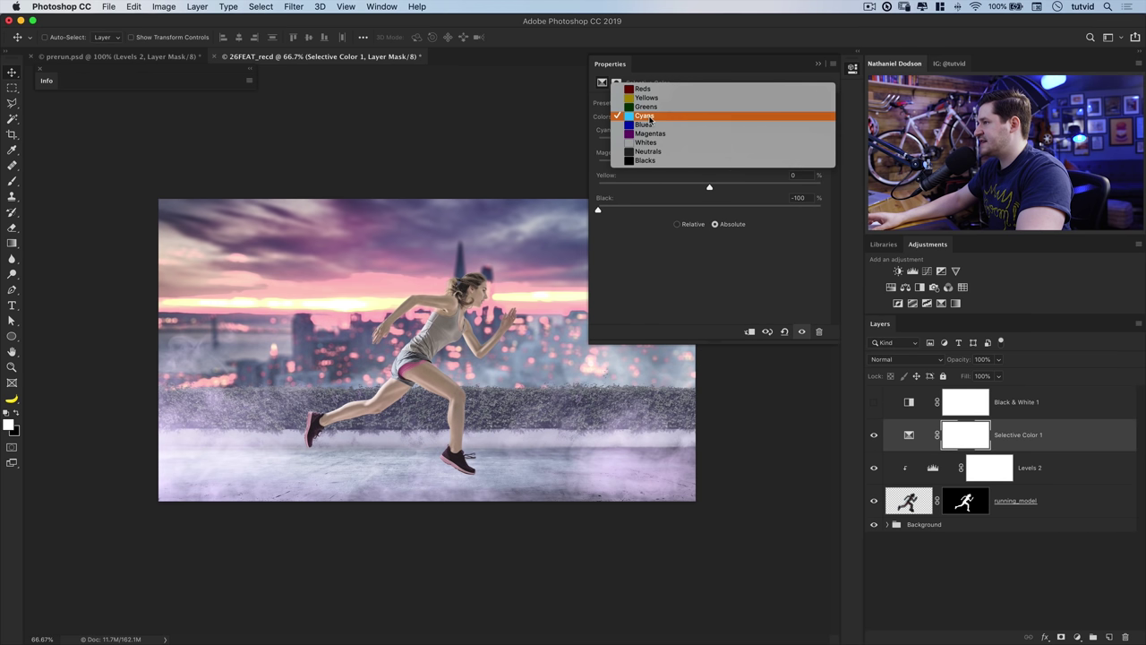
pyautogui.click(648, 126)
pyautogui.moveTo(714, 211); pyautogui.dragTo(601, 210)
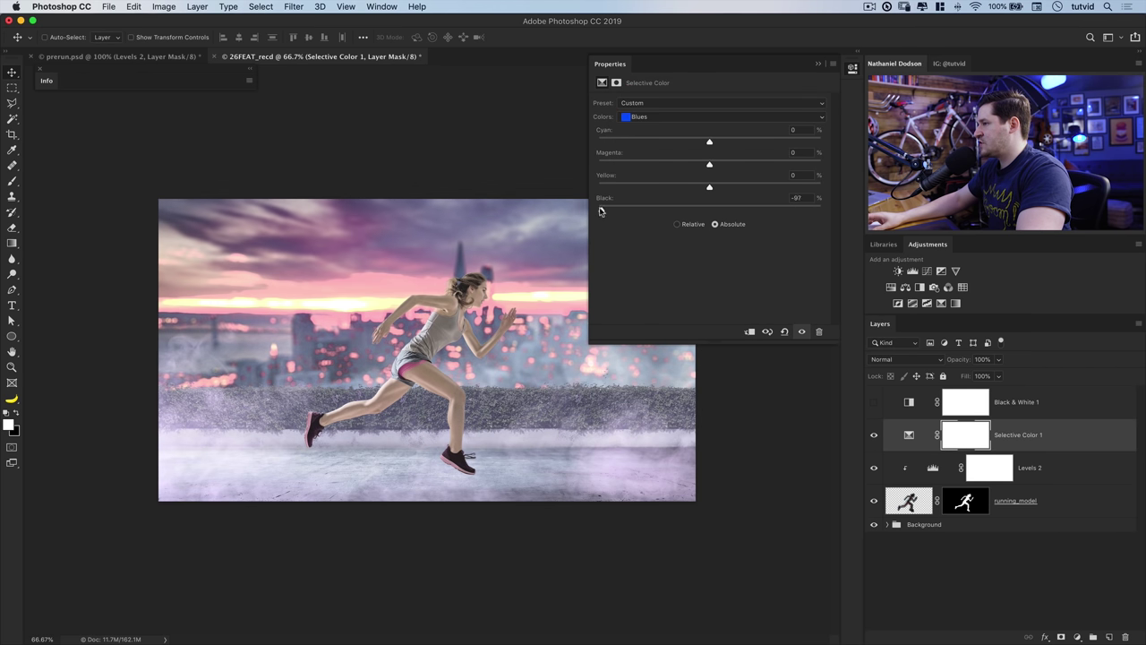
pyautogui.click(644, 116)
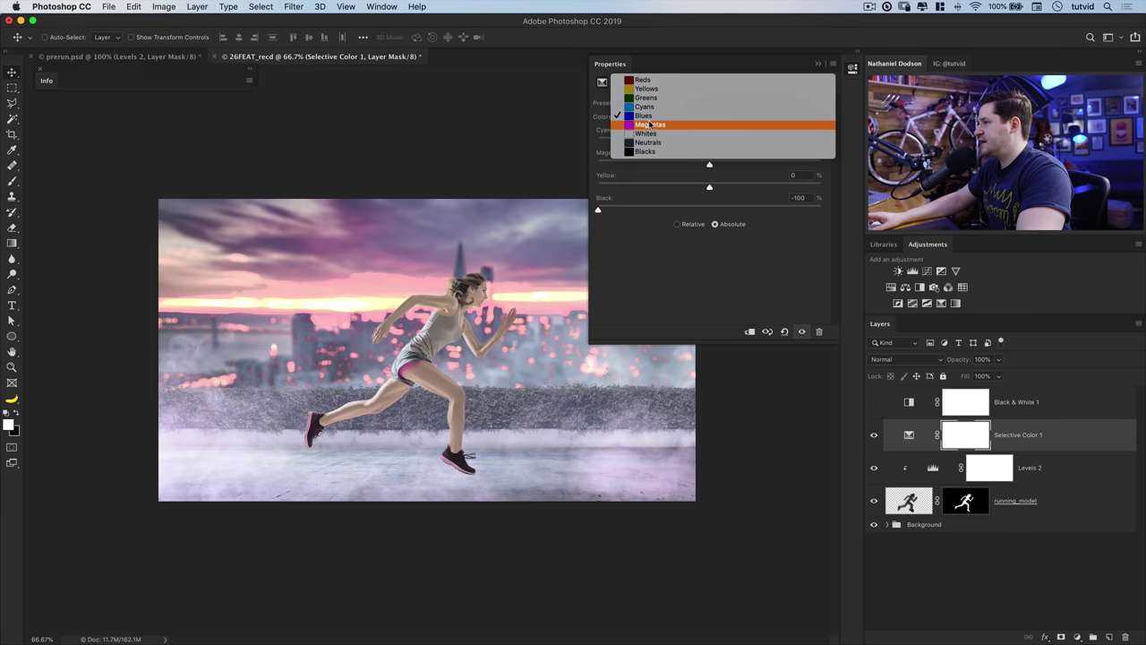
pyautogui.click(650, 126)
pyautogui.moveTo(709, 212); pyautogui.dragTo(574, 205)
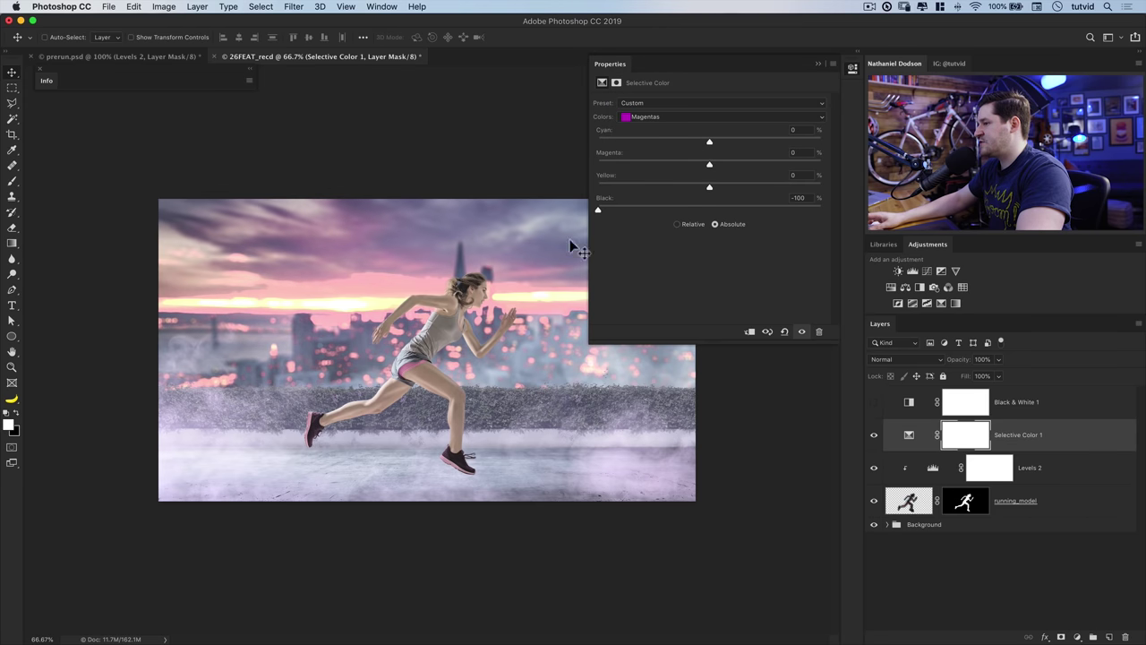
pyautogui.click(874, 435)
pyautogui.click(874, 434)
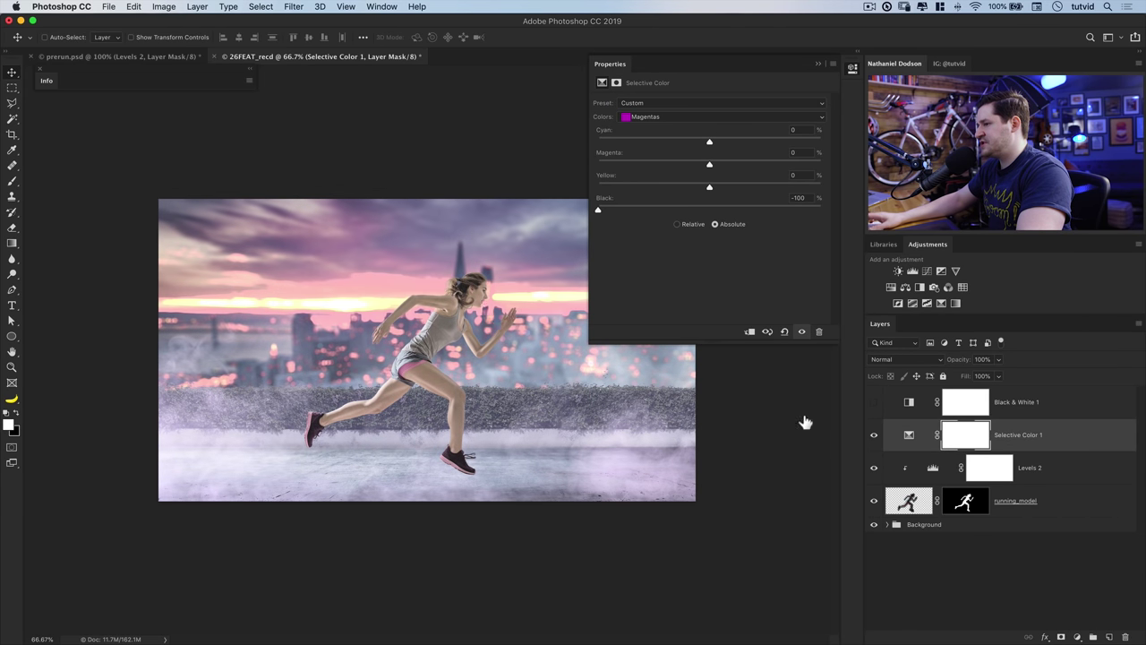
# Set Selective Color Black to +100 for Whites, Neutrals and Blacks.
pyautogui.click(649, 116)
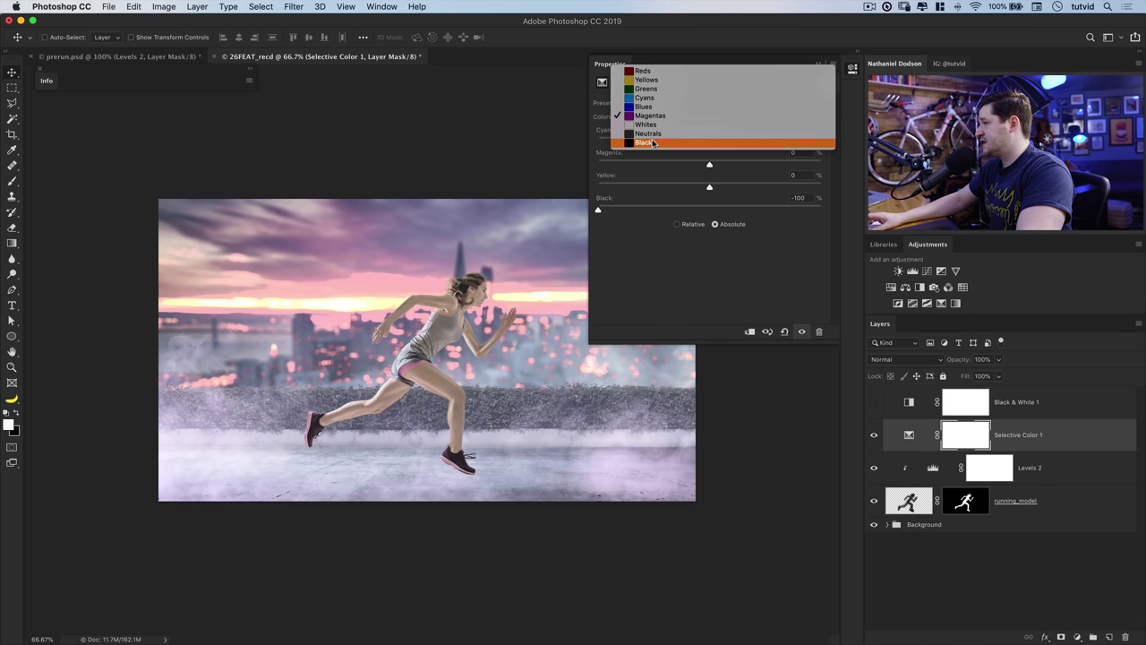
pyautogui.click(654, 126)
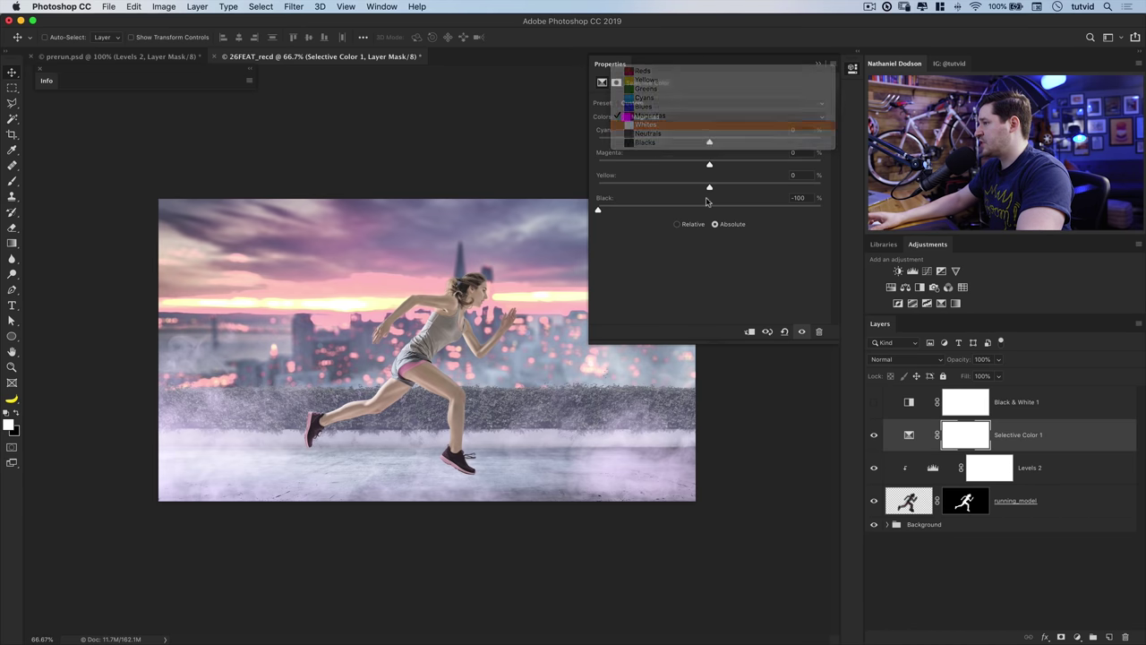
pyautogui.moveTo(716, 212); pyautogui.dragTo(821, 211)
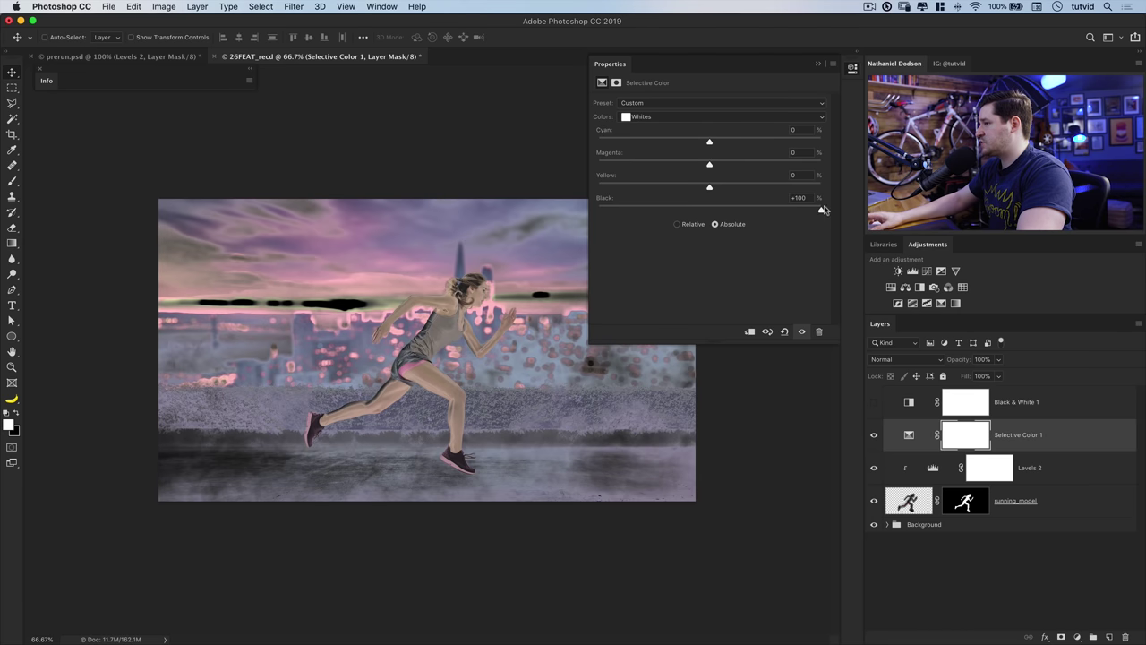
pyautogui.click(672, 125)
pyautogui.click(671, 125)
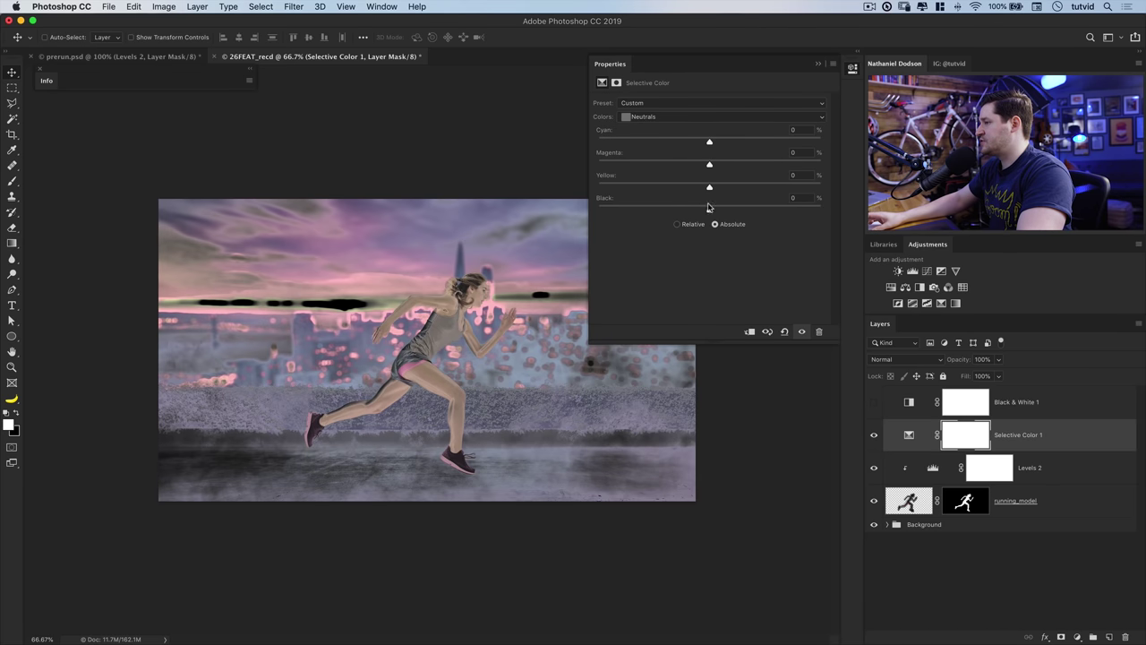
pyautogui.moveTo(712, 211); pyautogui.dragTo(831, 212)
pyautogui.click(670, 124)
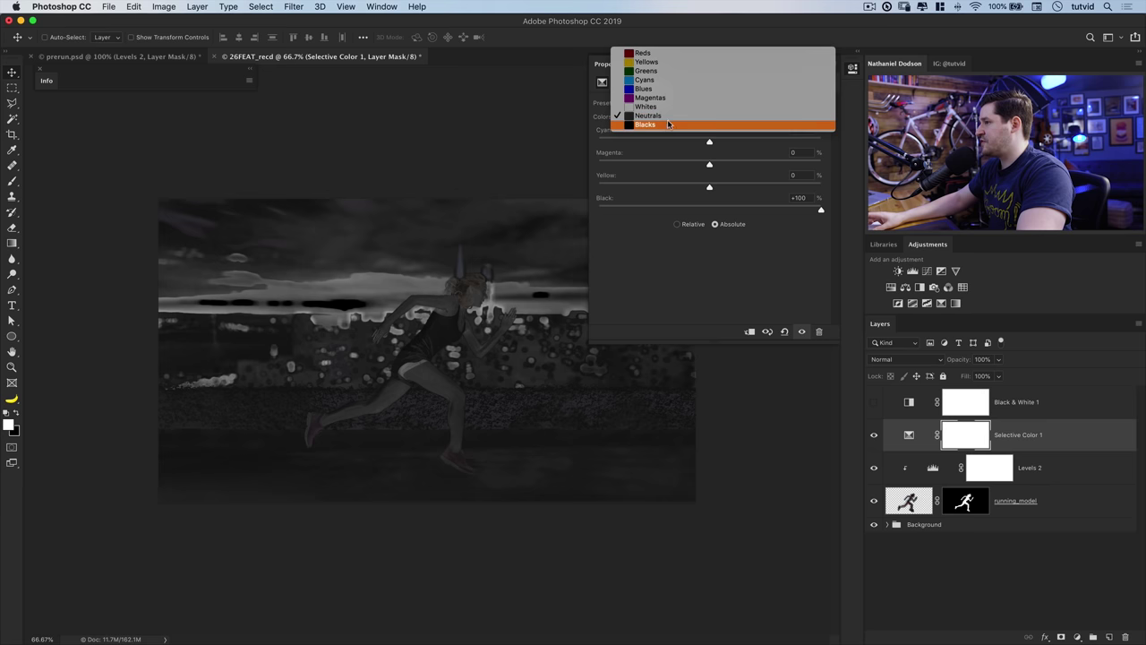
pyautogui.click(671, 127)
pyautogui.moveTo(712, 212); pyautogui.dragTo(833, 211)
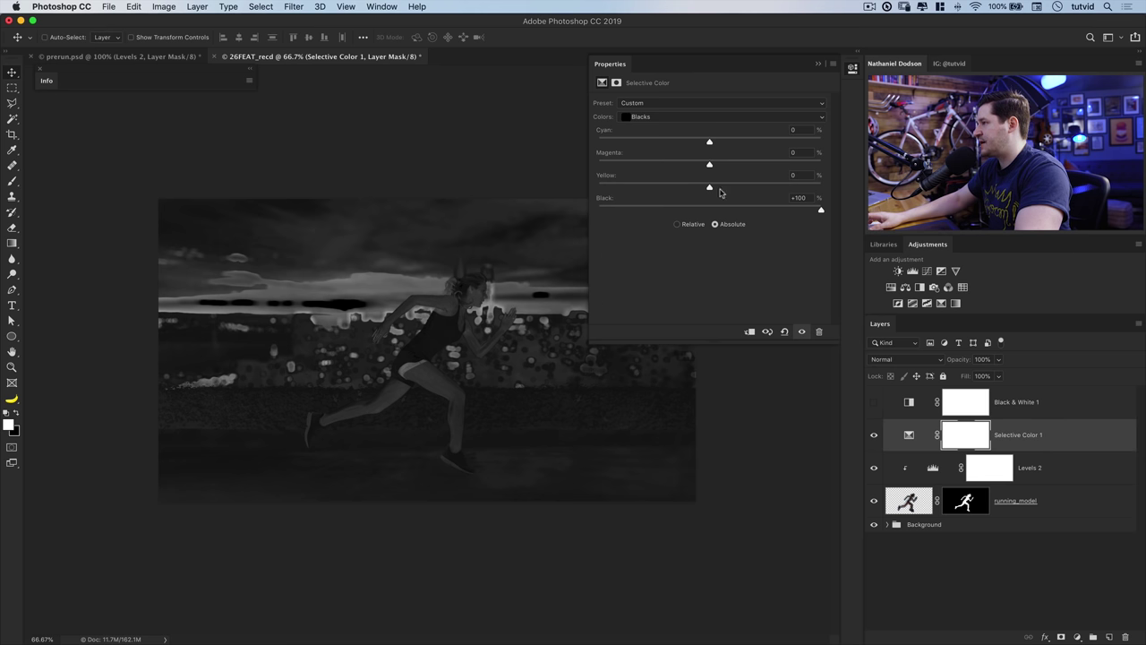
pyautogui.click(833, 66)
pyautogui.click(752, 65)
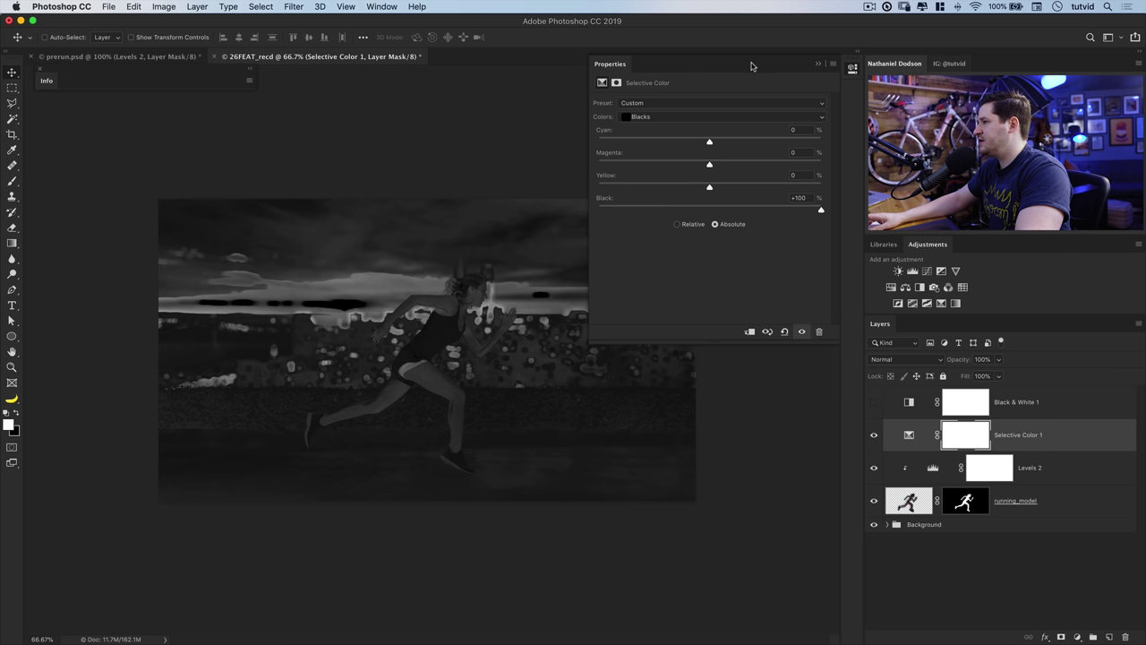
# Float the Selective Color Properties panel, glance at its menus, then redock and collapse it.
pyautogui.moveTo(594, 66); pyautogui.dragTo(108, 108)
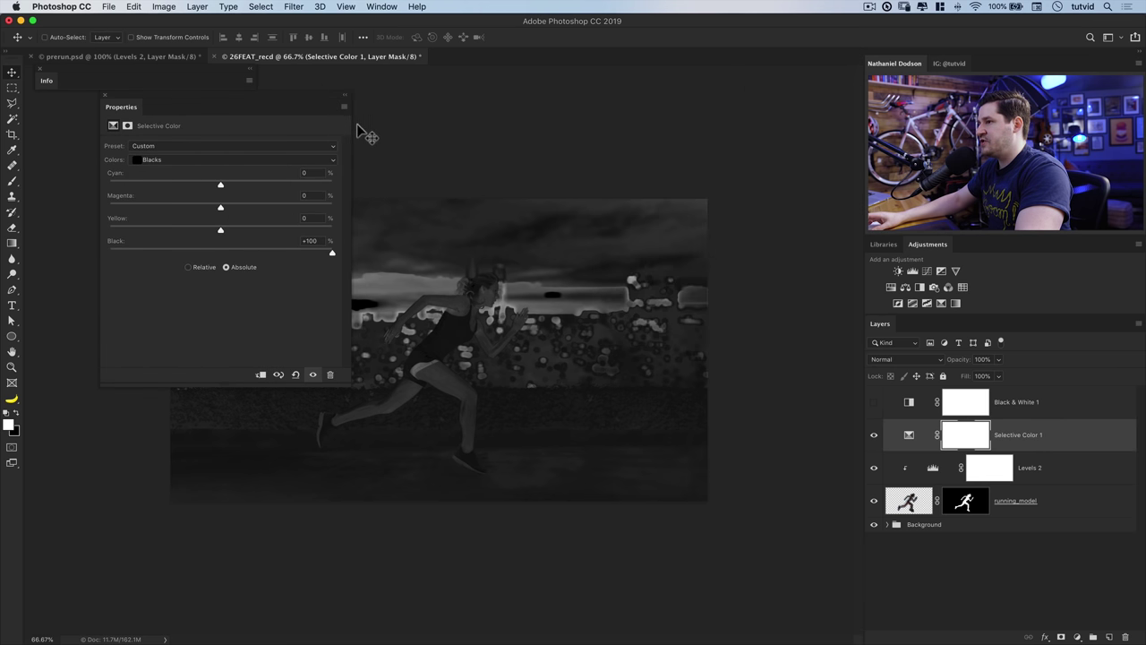
pyautogui.click(343, 110)
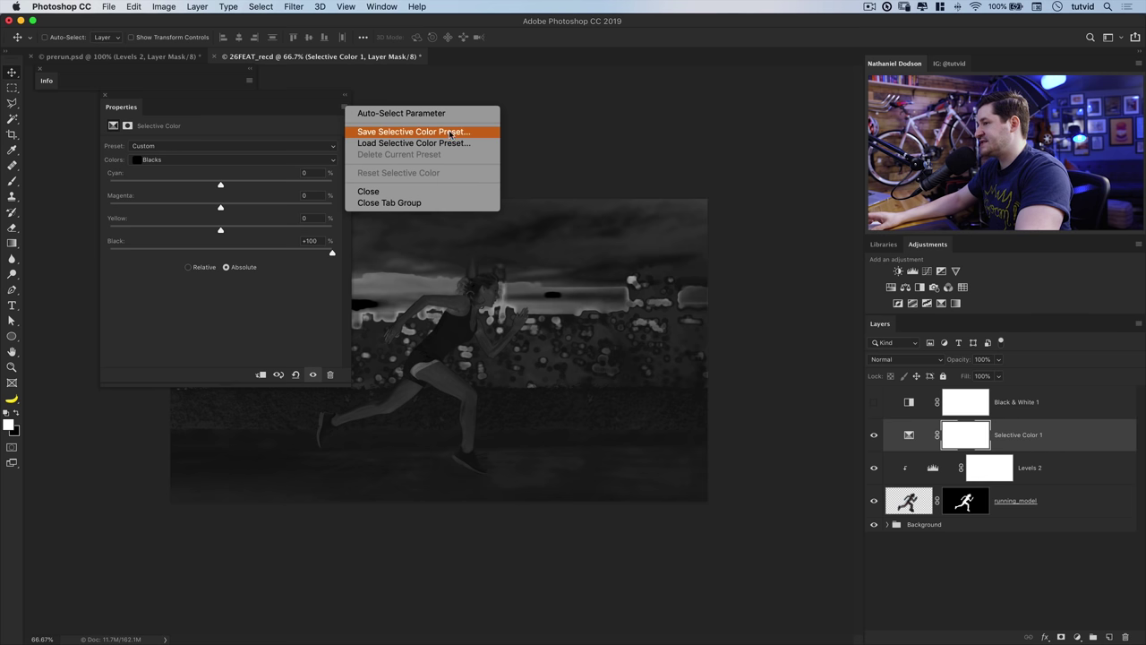
pyautogui.click(242, 142)
pyautogui.click(237, 145)
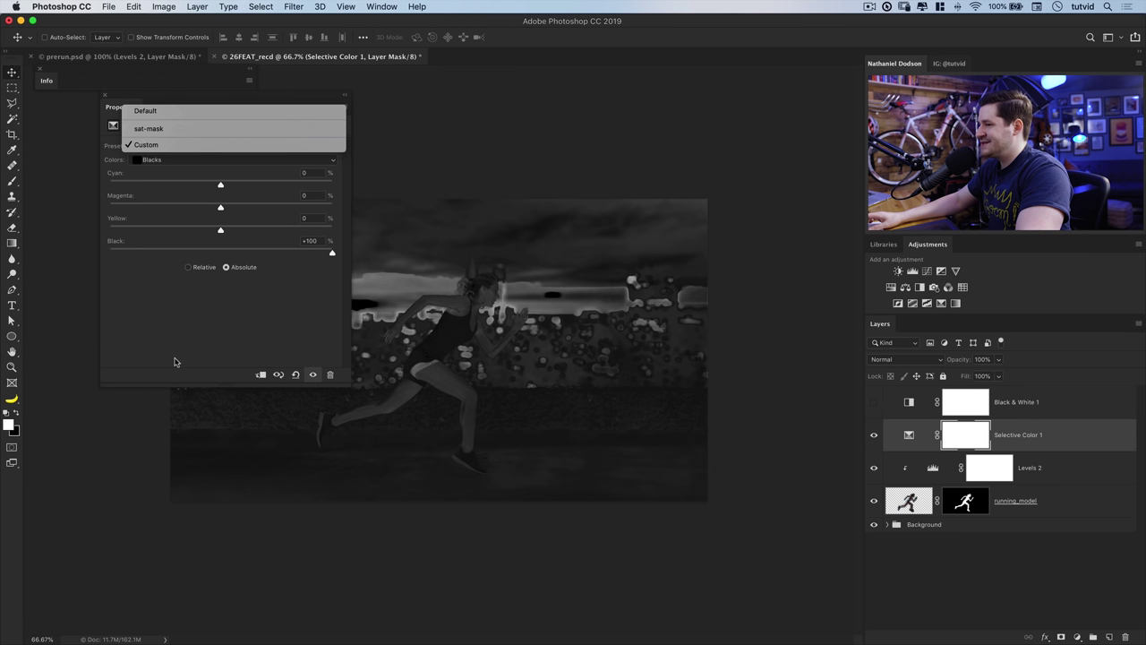
pyautogui.click(159, 269)
pyautogui.moveTo(128, 111); pyautogui.dragTo(855, 102)
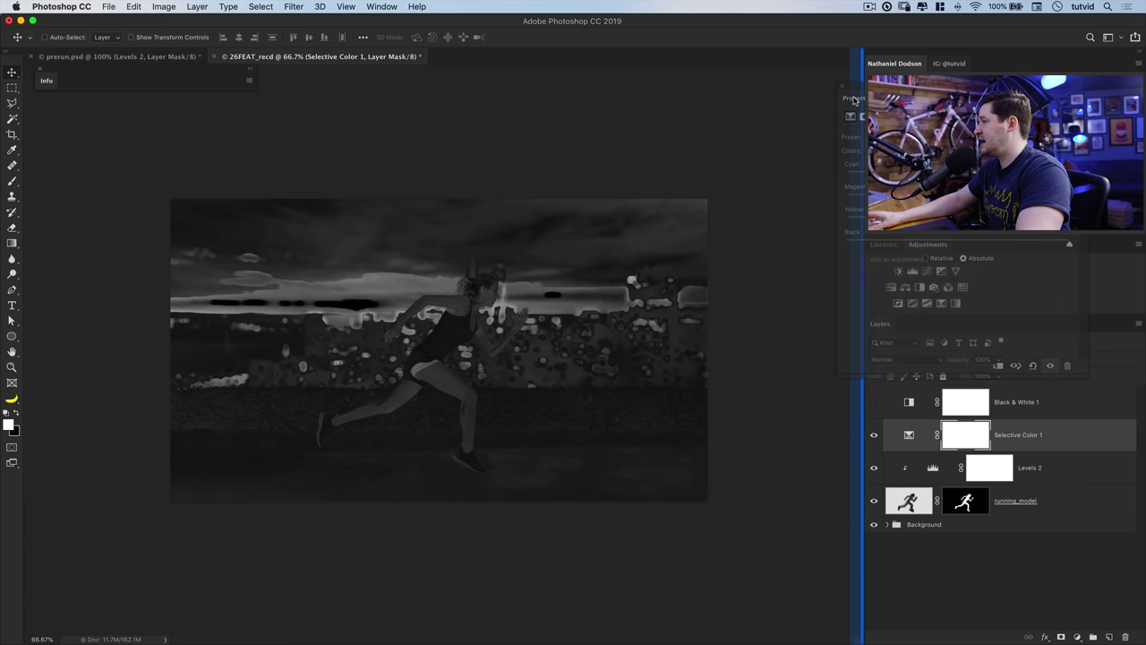
pyautogui.moveTo(853, 98); pyautogui.dragTo(853, 100)
pyautogui.click(857, 58)
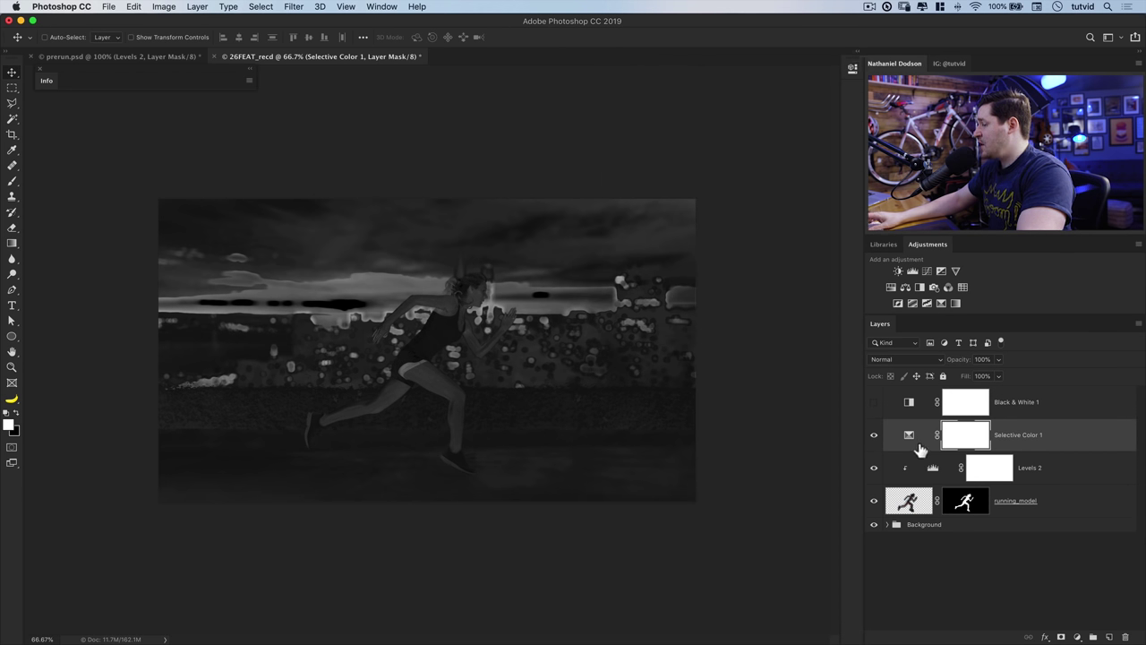
pyautogui.click(874, 436)
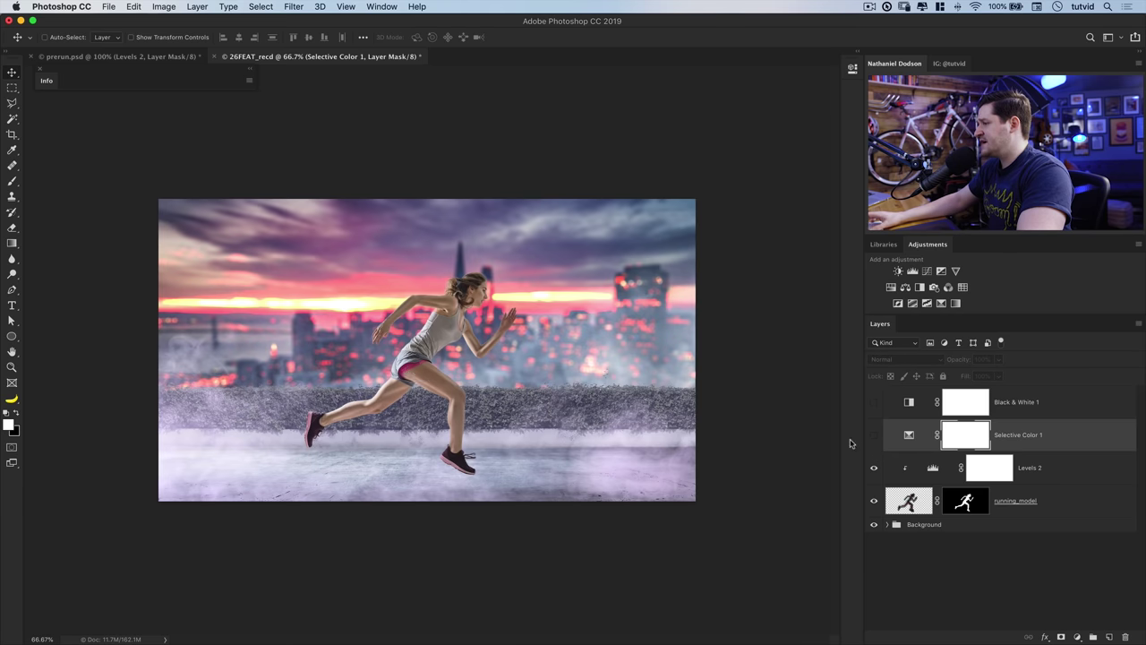
pyautogui.click(874, 436)
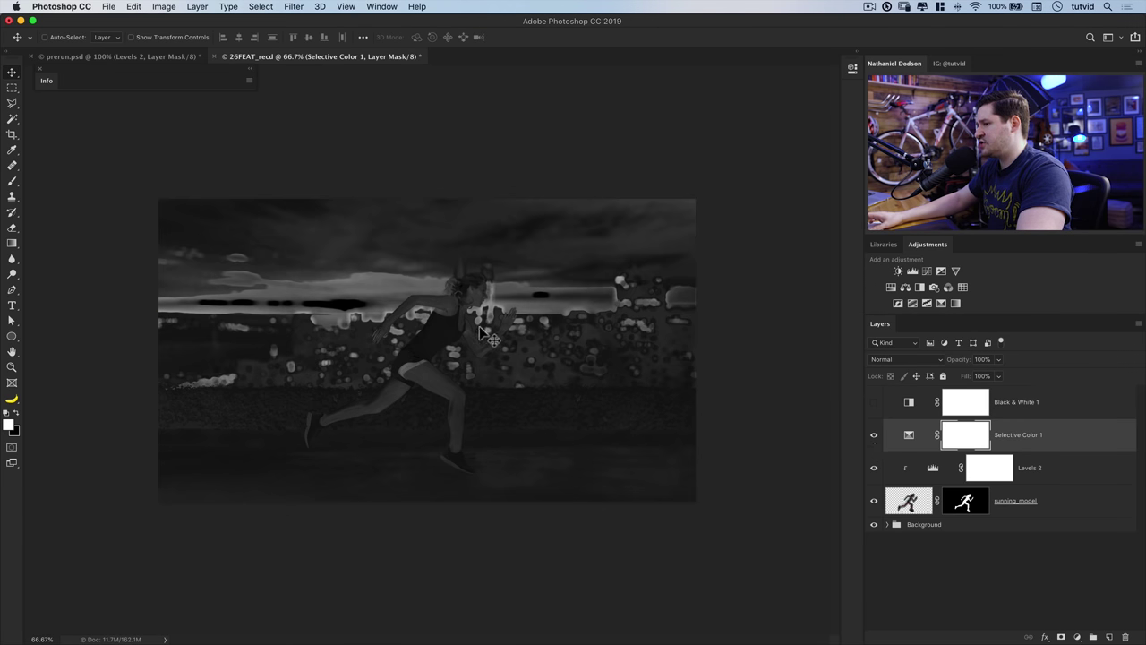
pyautogui.click(875, 437)
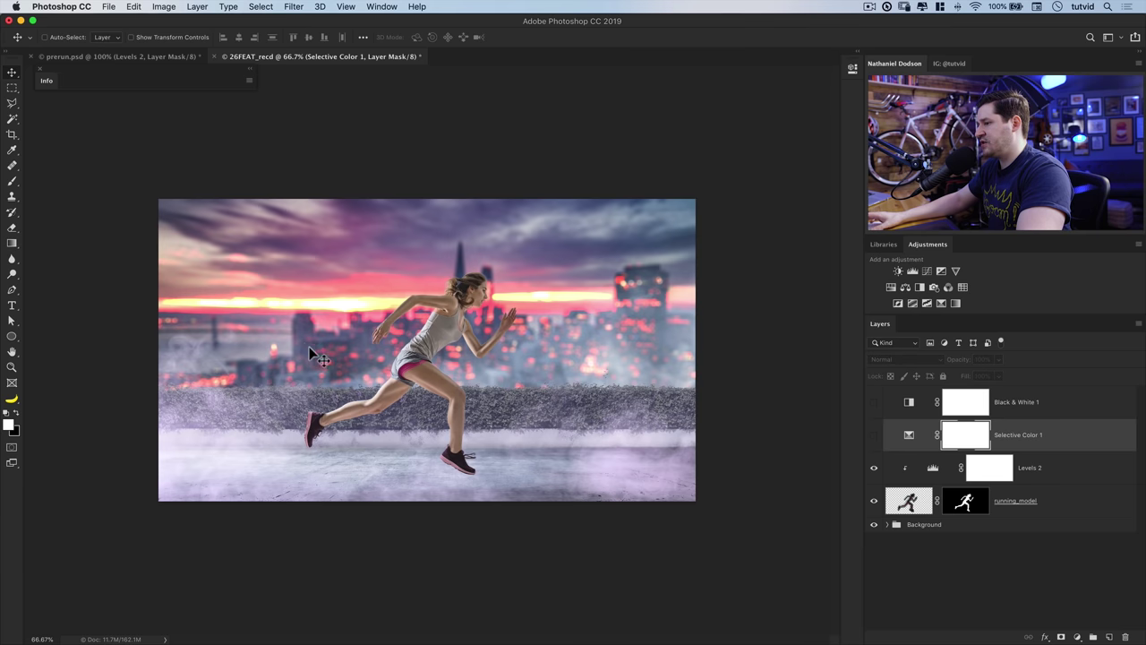
pyautogui.click(875, 436)
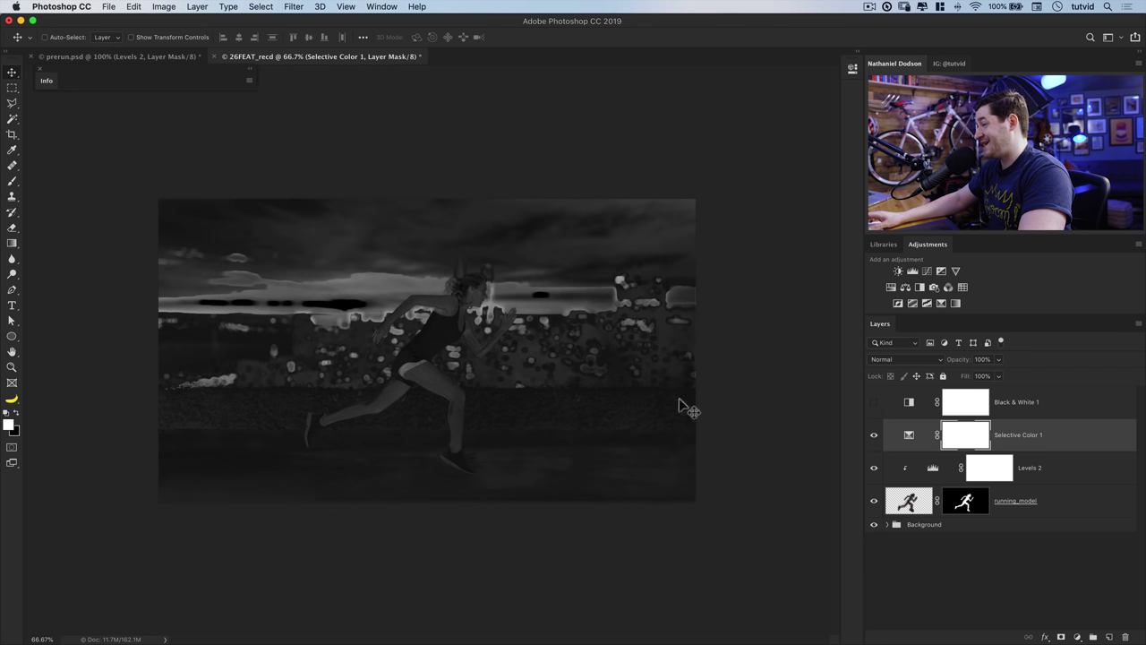
pyautogui.click(874, 436)
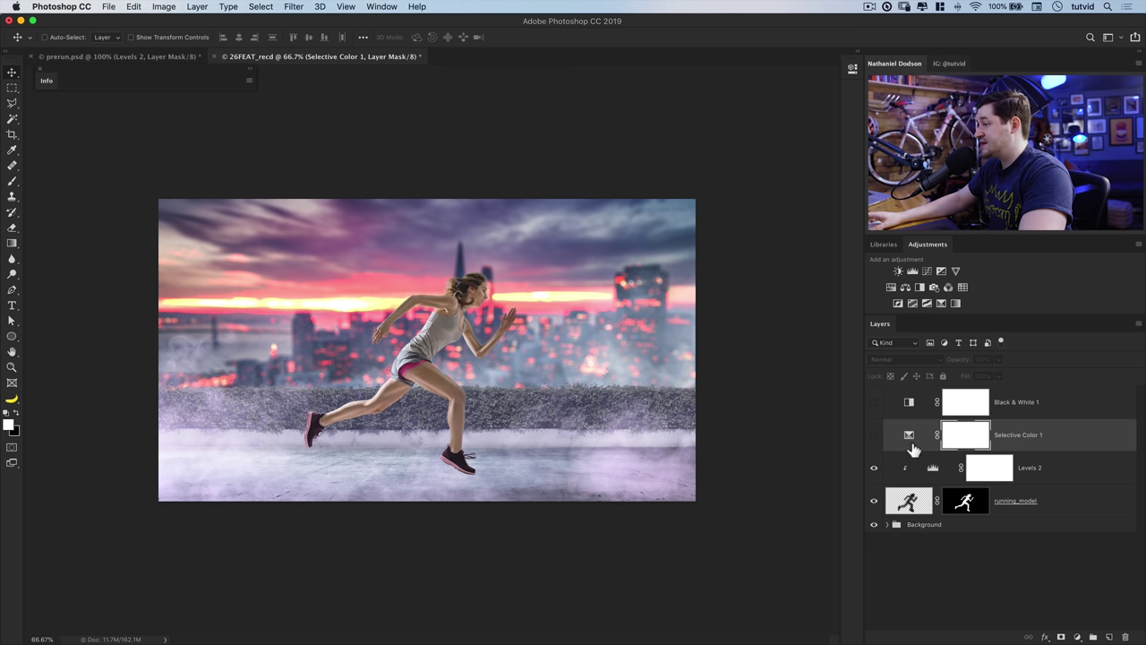
pyautogui.click(874, 435)
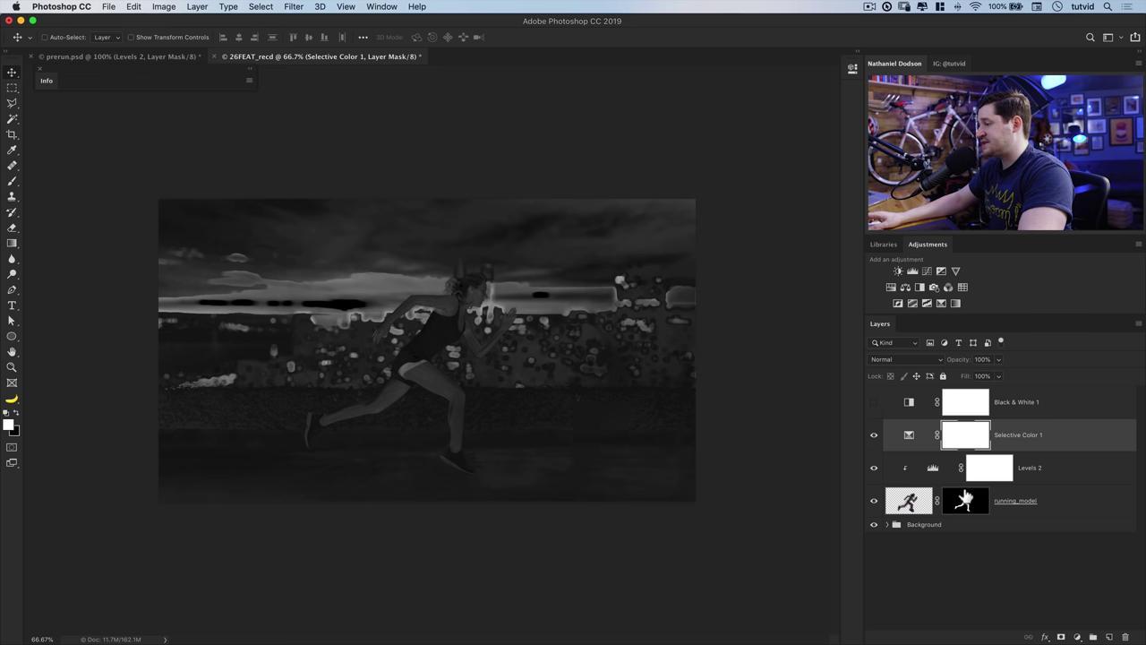
pyautogui.click(934, 473)
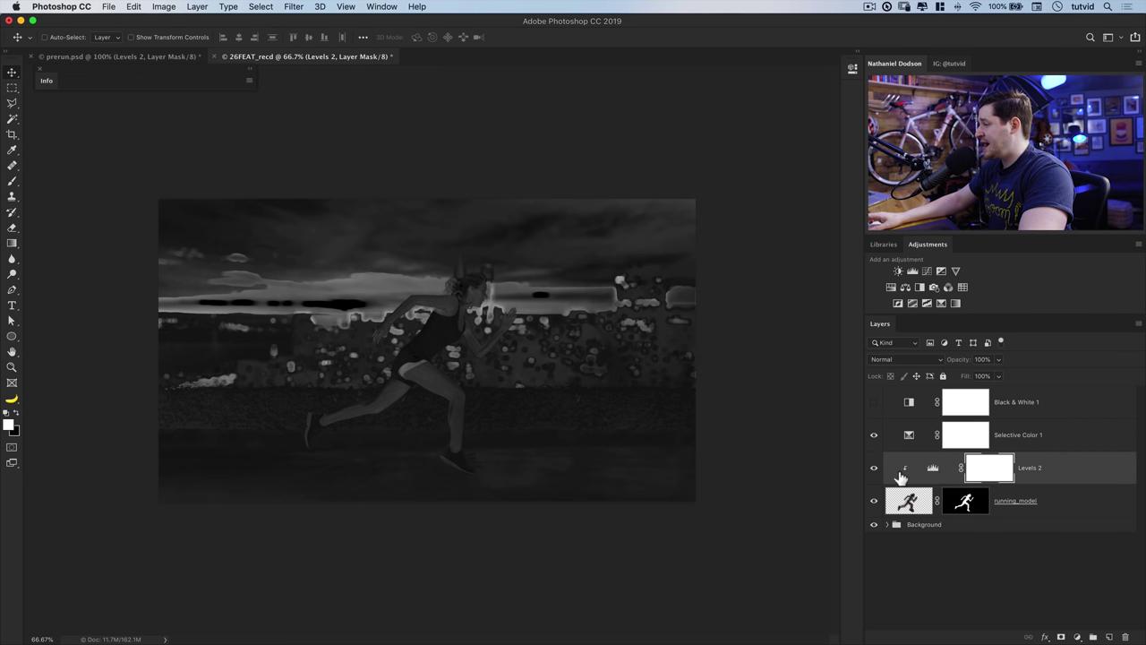
# Rename the Levels 2 layer to BrightnessAdjust.
pyautogui.doubleClick(1030, 467)
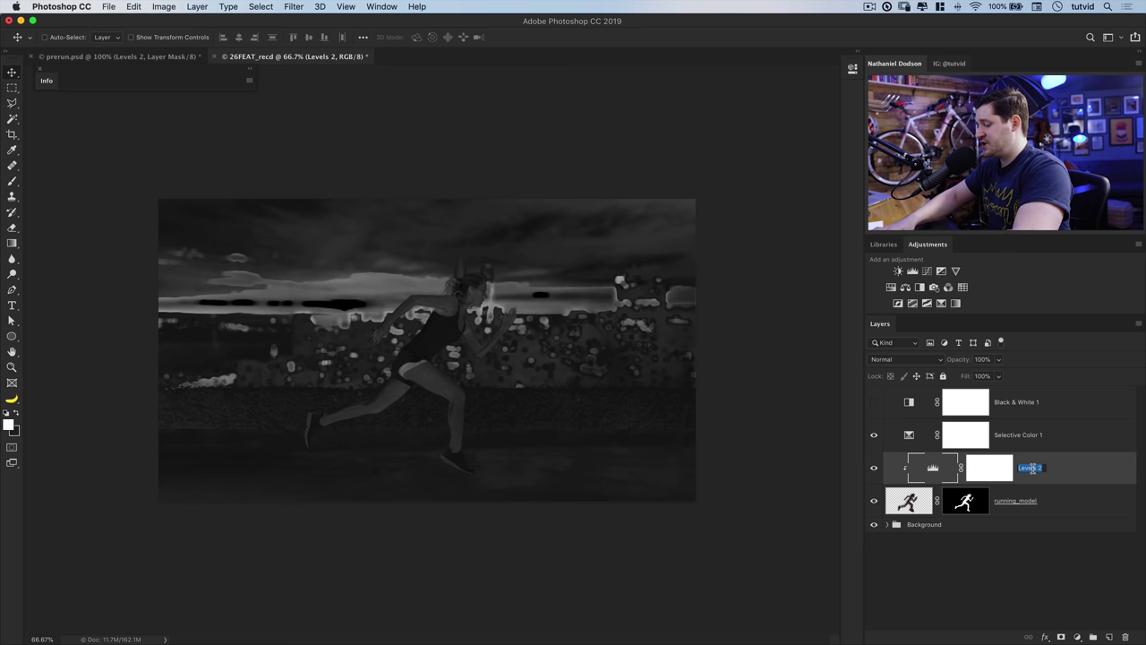
pyautogui.write('BrightnessAdjust')
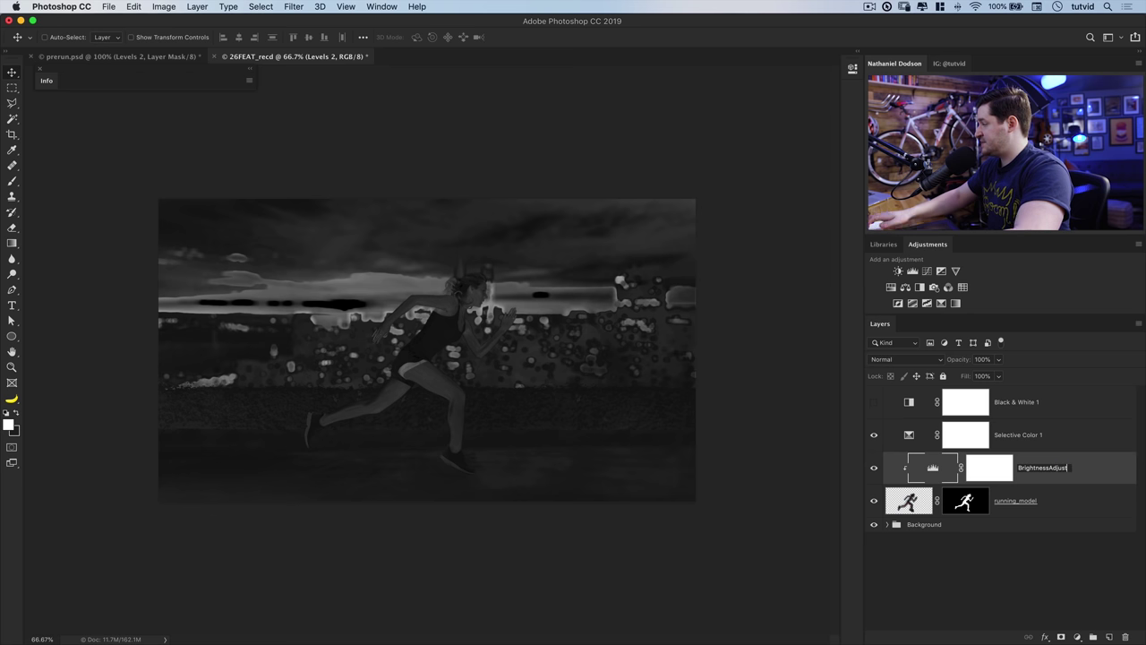
pyautogui.press('Return')
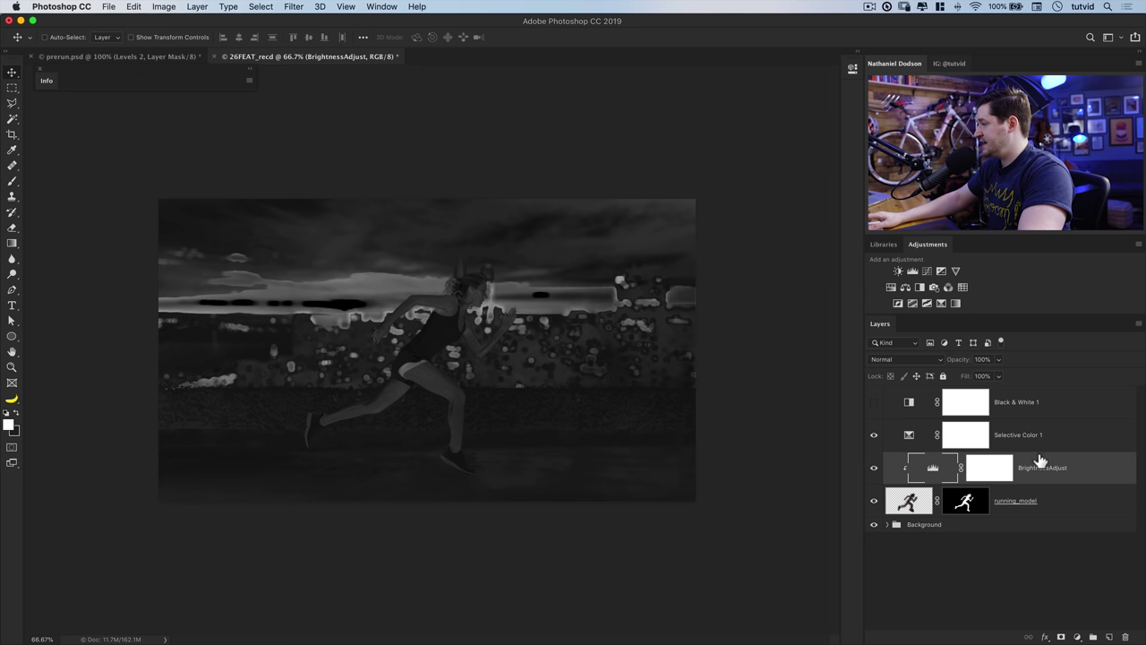
# Add a Hue/Saturation layer clipped to BrightnessAdjust and name it Saturation Adjust.
pyautogui.click(890, 288)
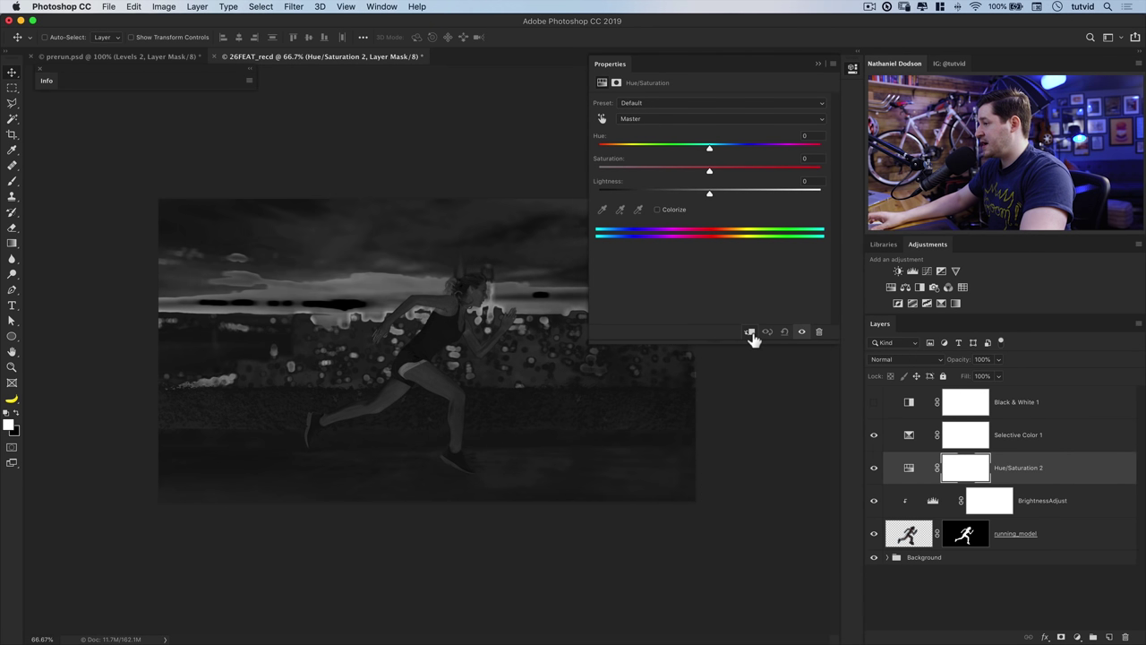
pyautogui.click(751, 332)
pyautogui.doubleClick(1041, 468)
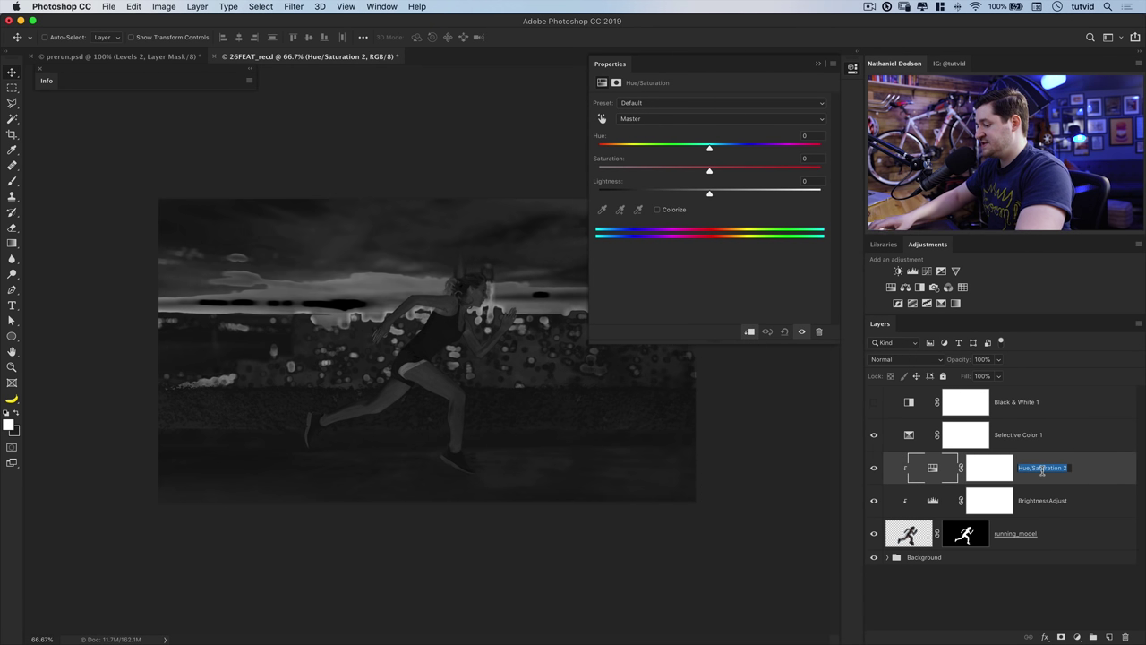
pyautogui.write('Sat')
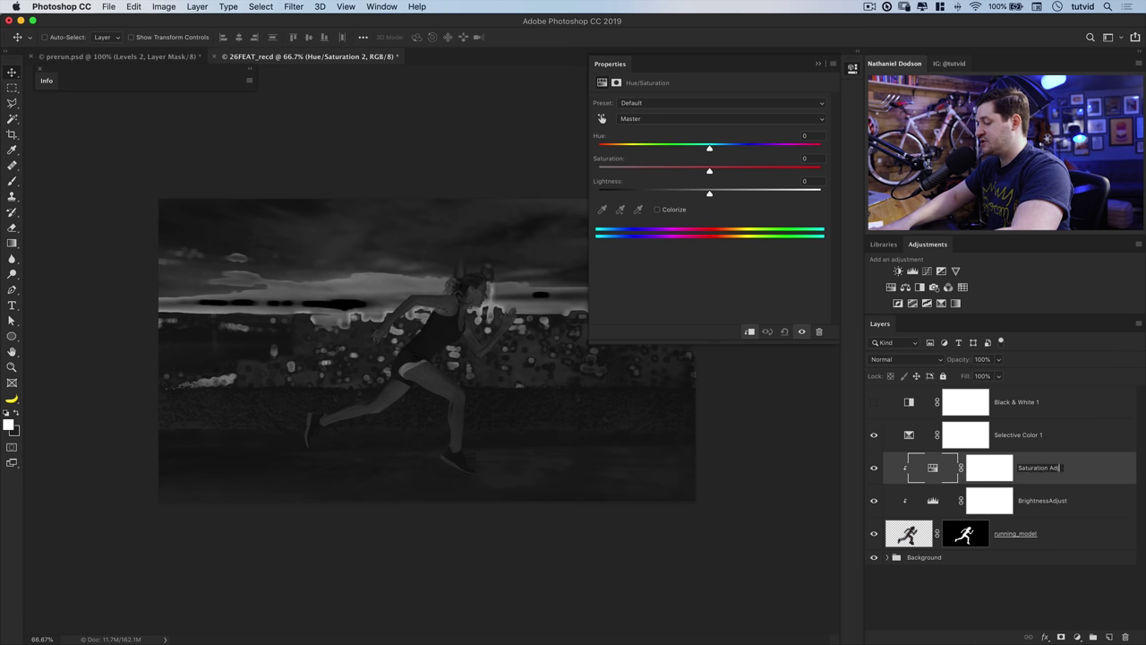
pyautogui.press('Return')
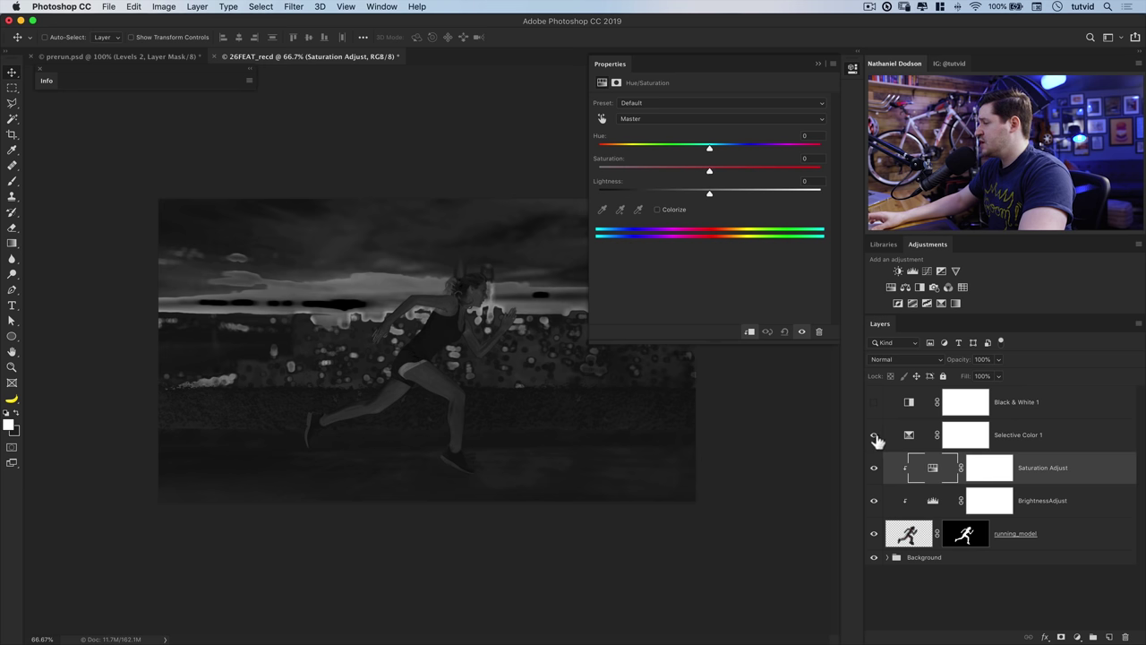
# Lower Reds saturation to -22 by dragging on the runner's skin, with the greyscale check layer showing.
pyautogui.click(603, 117)
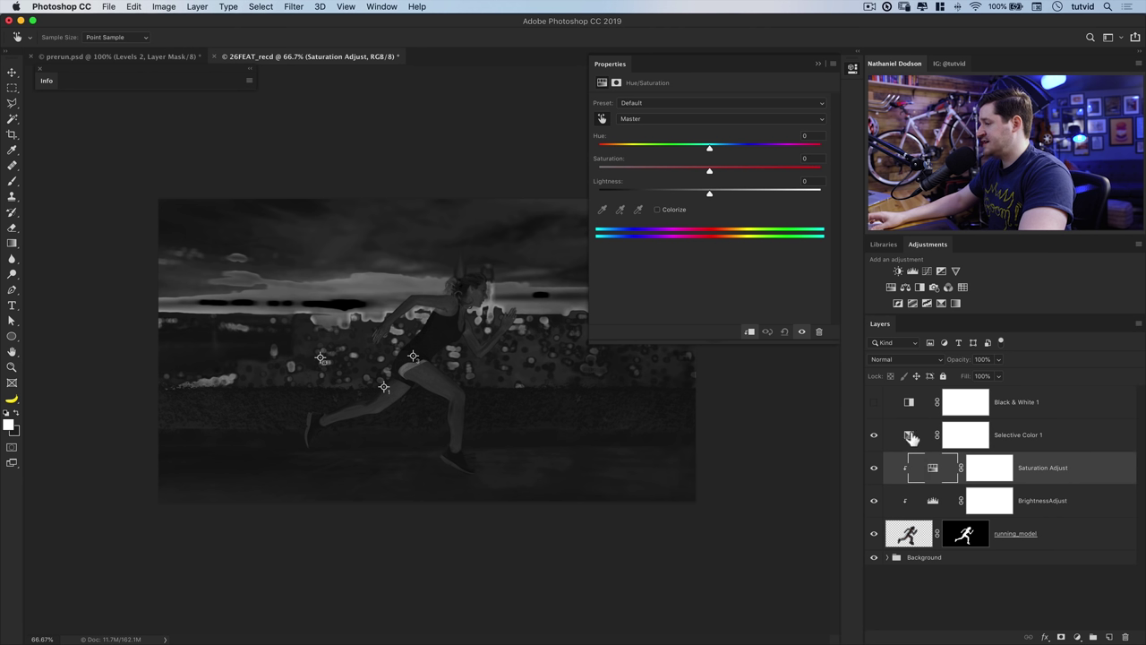
pyautogui.click(442, 387)
pyautogui.moveTo(441, 387); pyautogui.dragTo(486, 385)
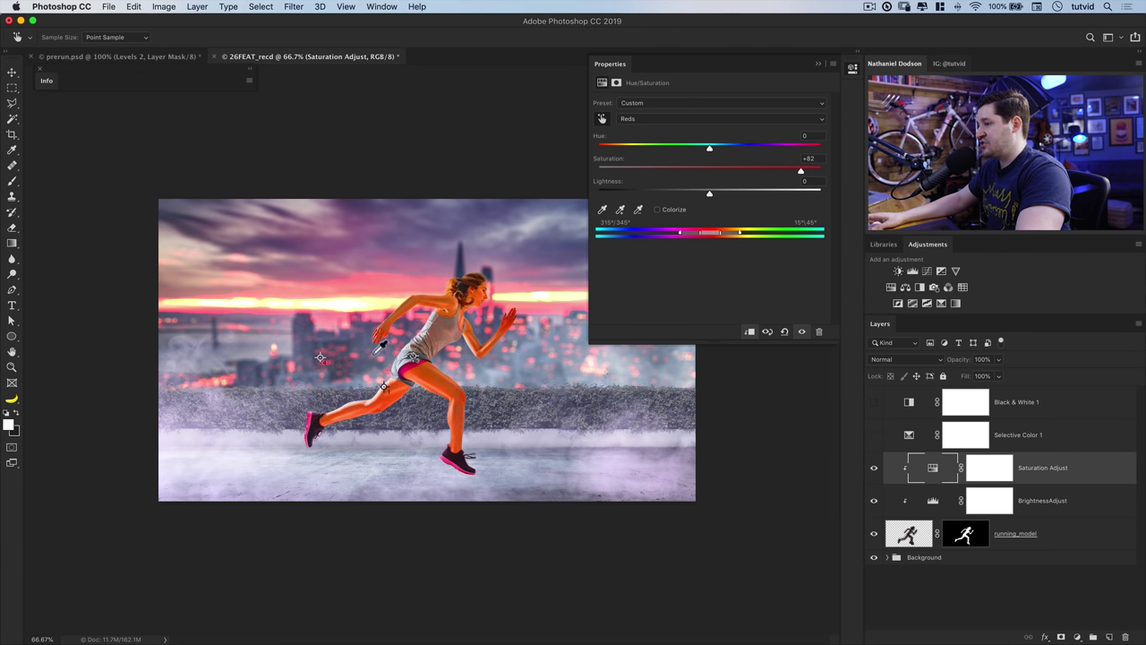
pyautogui.click(874, 435)
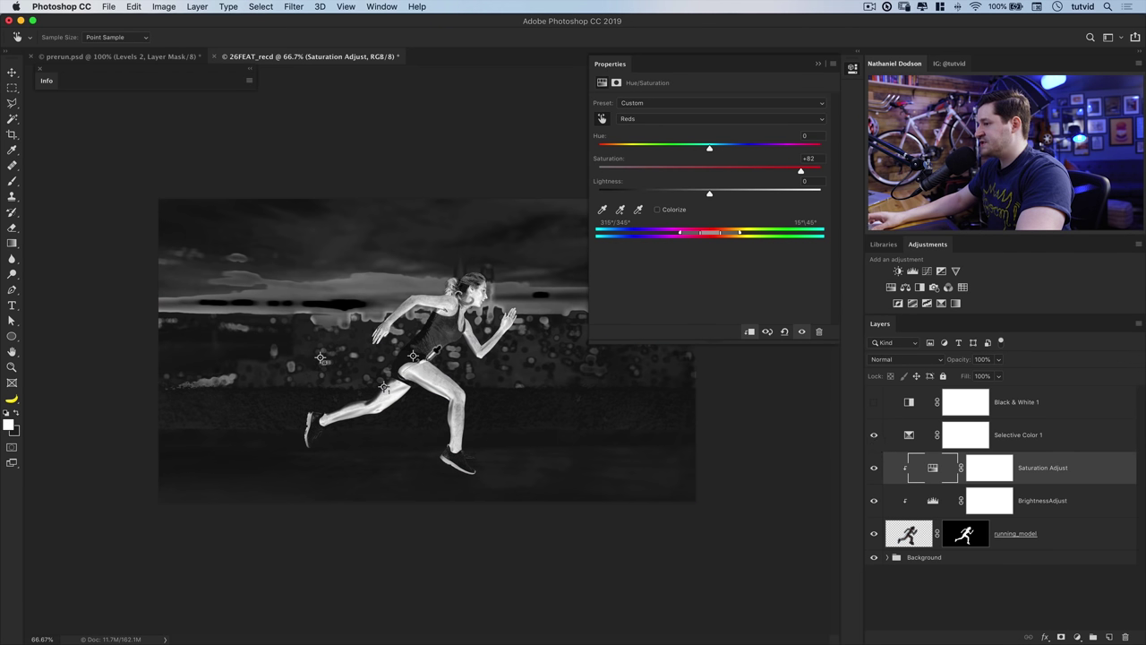
pyautogui.moveTo(433, 383); pyautogui.dragTo(375, 372)
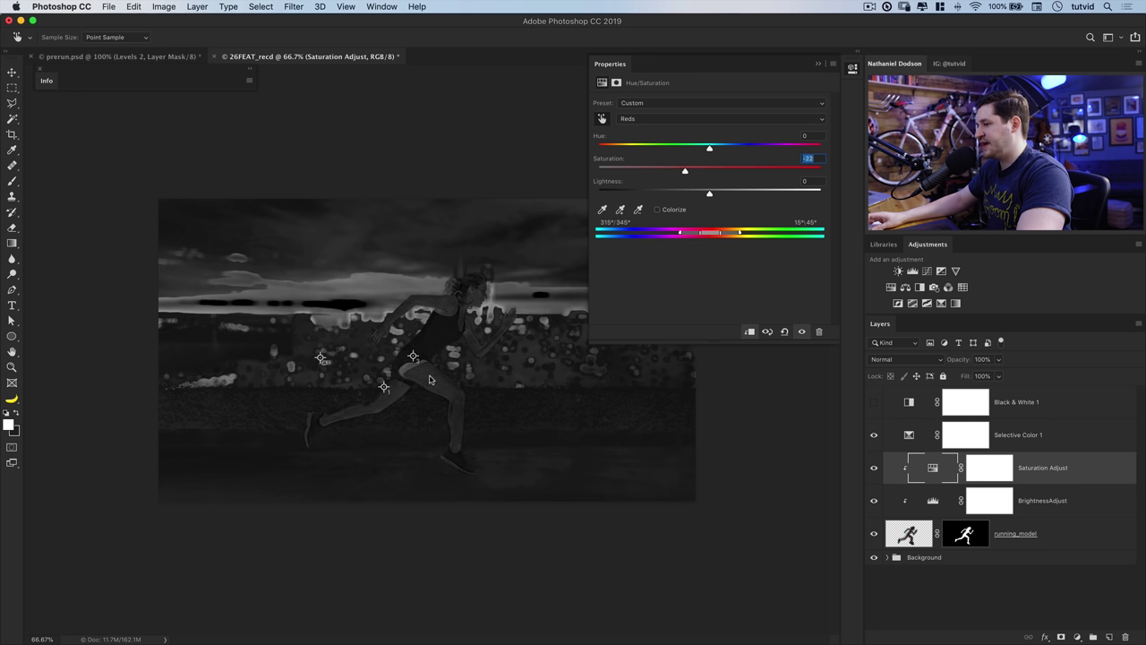
# Toggle Saturation Adjust to compare the runner in greyscale and in colour.
pyautogui.click(875, 468)
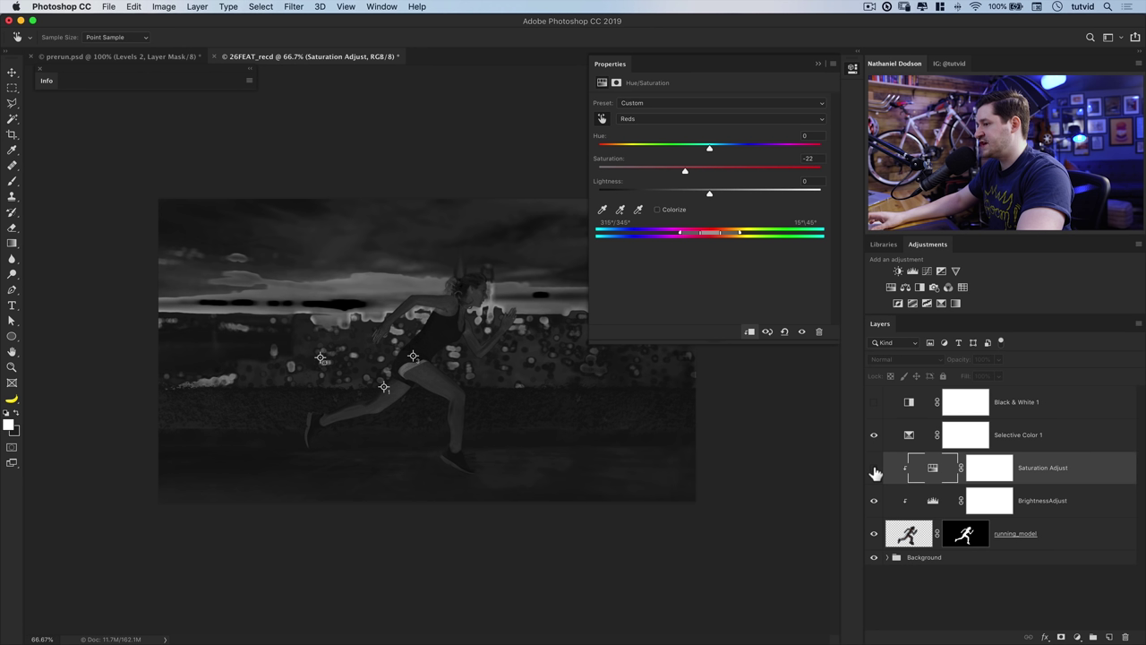
pyautogui.click(875, 468)
pyautogui.click(875, 468)
pyautogui.click(875, 469)
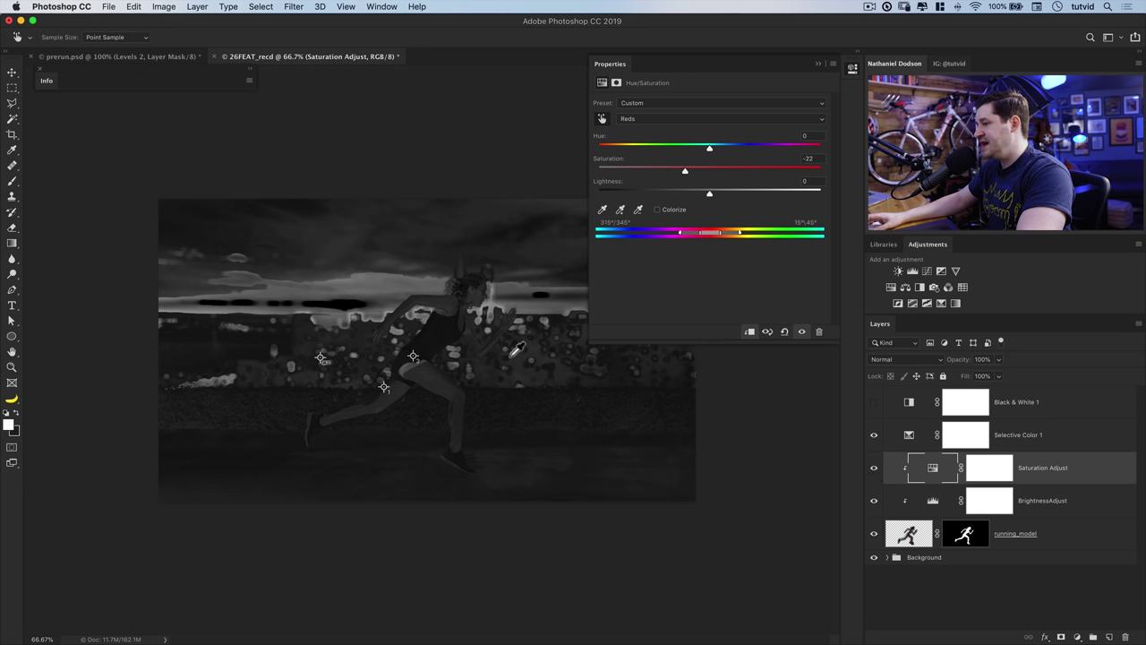
pyautogui.click(875, 435)
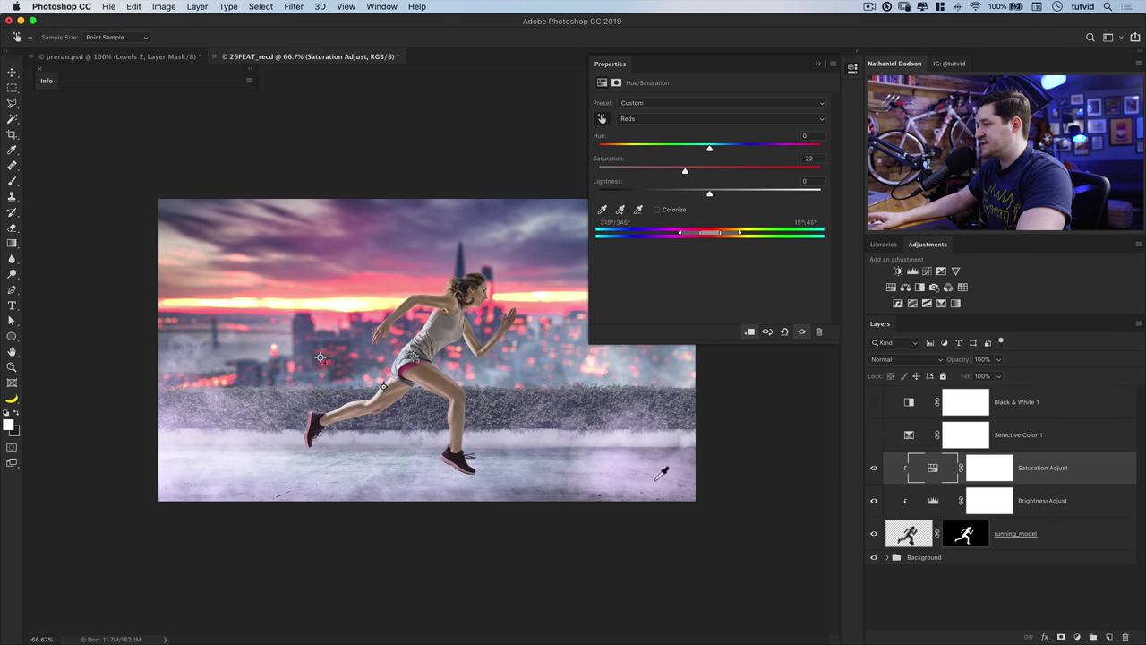
pyautogui.click(874, 467)
pyautogui.click(875, 469)
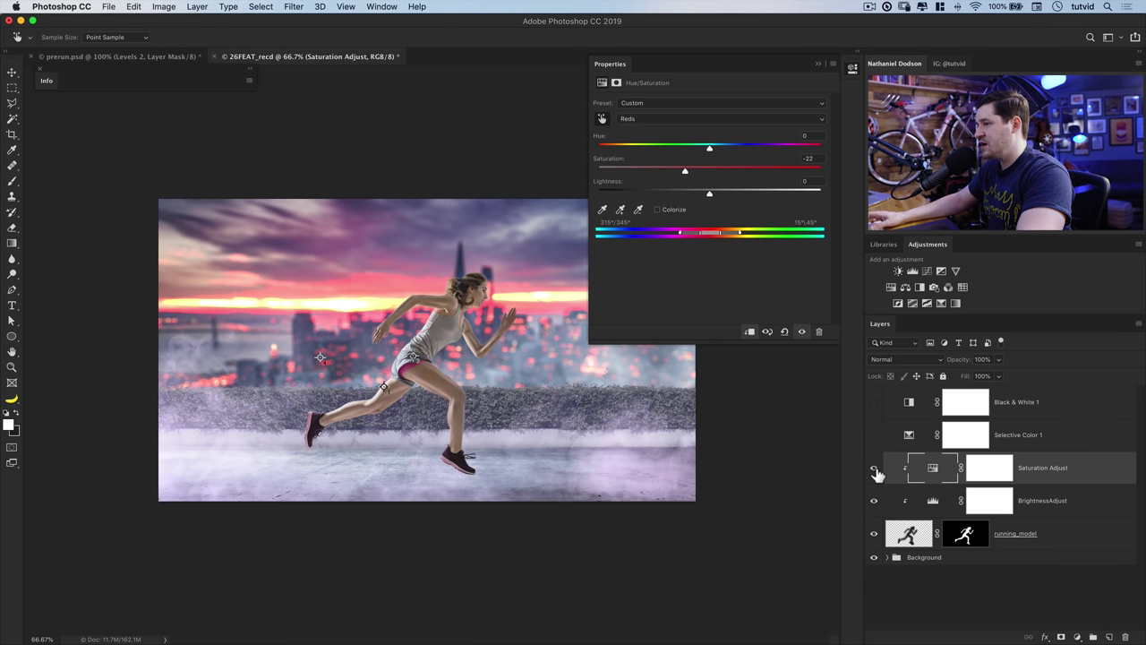
pyautogui.click(876, 471)
pyautogui.click(875, 471)
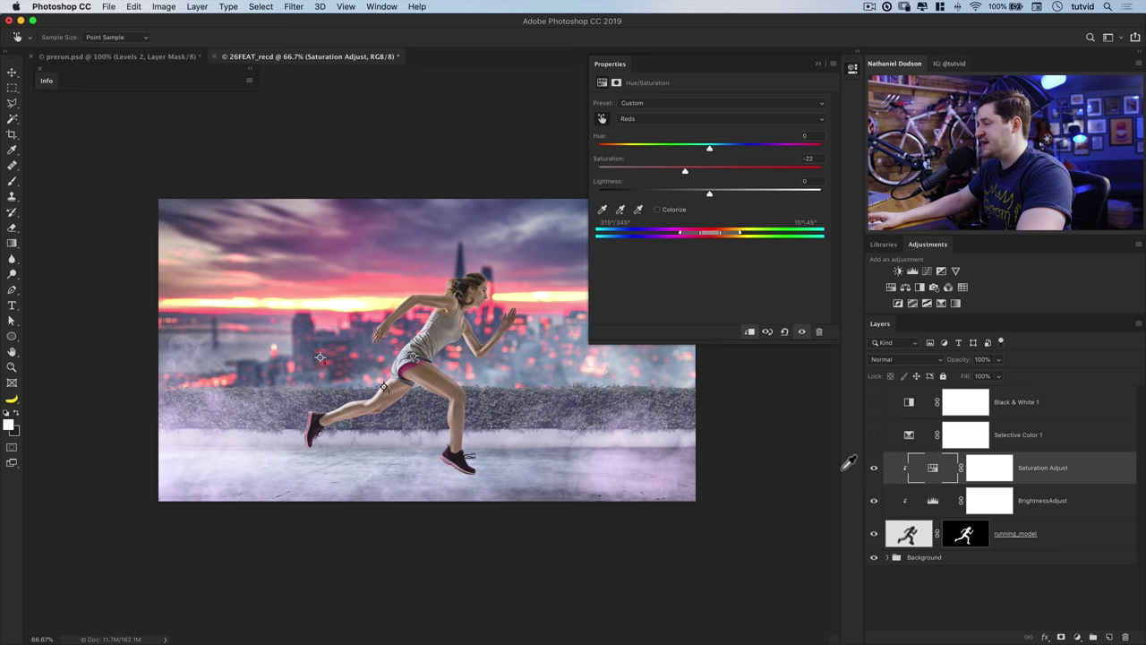
pyautogui.click(874, 434)
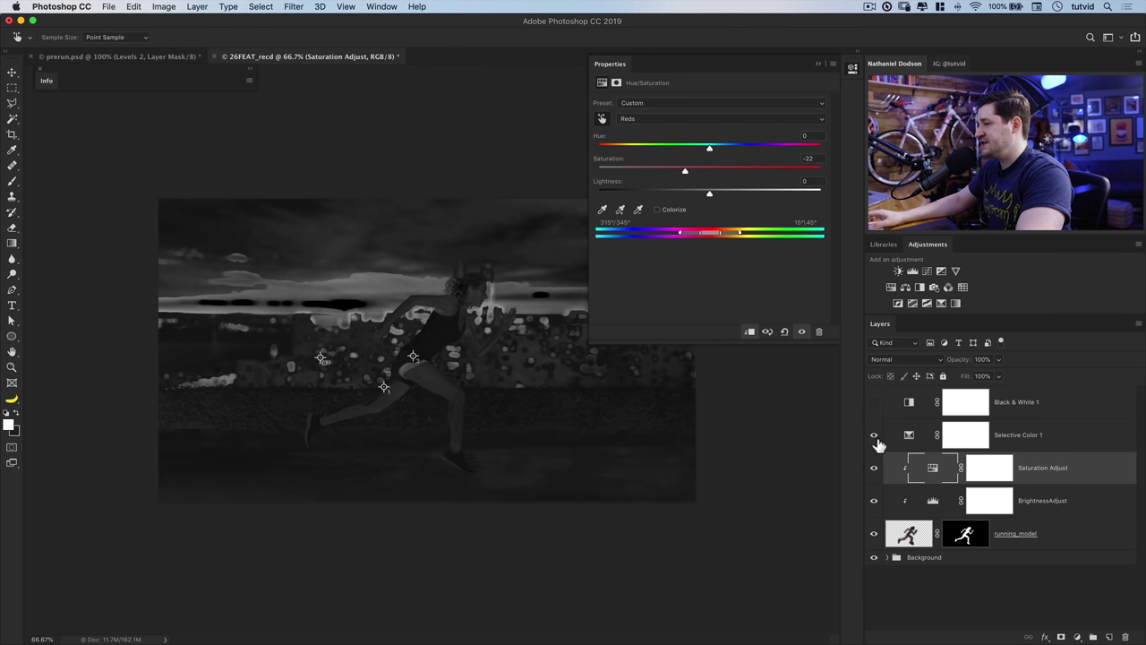
# Set the Hue/Saturation channel back to Master and hide the Selective Color 1 greyscale check layer.
pyautogui.click(659, 120)
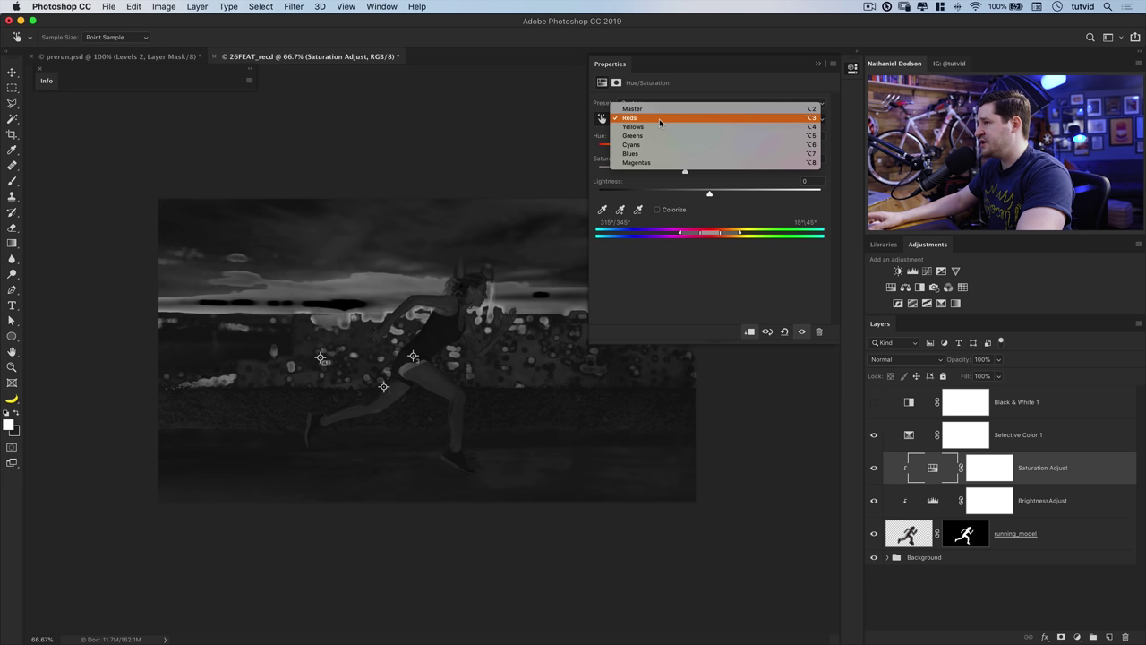
pyautogui.click(649, 112)
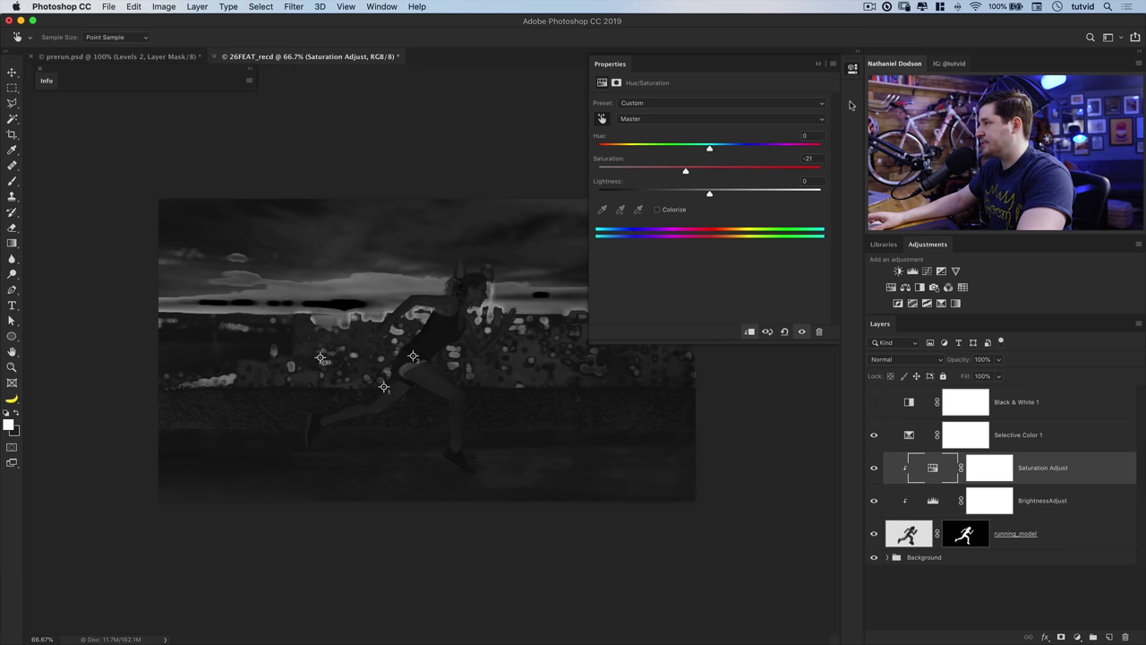
pyautogui.click(873, 435)
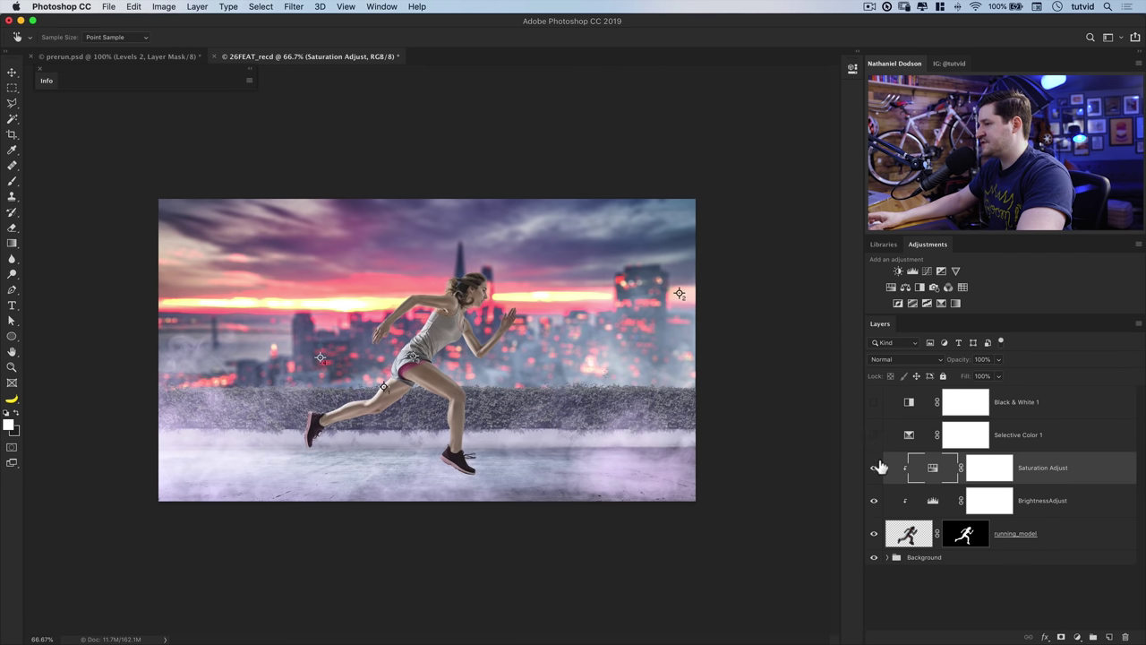
# Toggle Saturation Adjust to compare the runner in full colour, leaving it switched on.
pyautogui.click(874, 467)
pyautogui.click(874, 468)
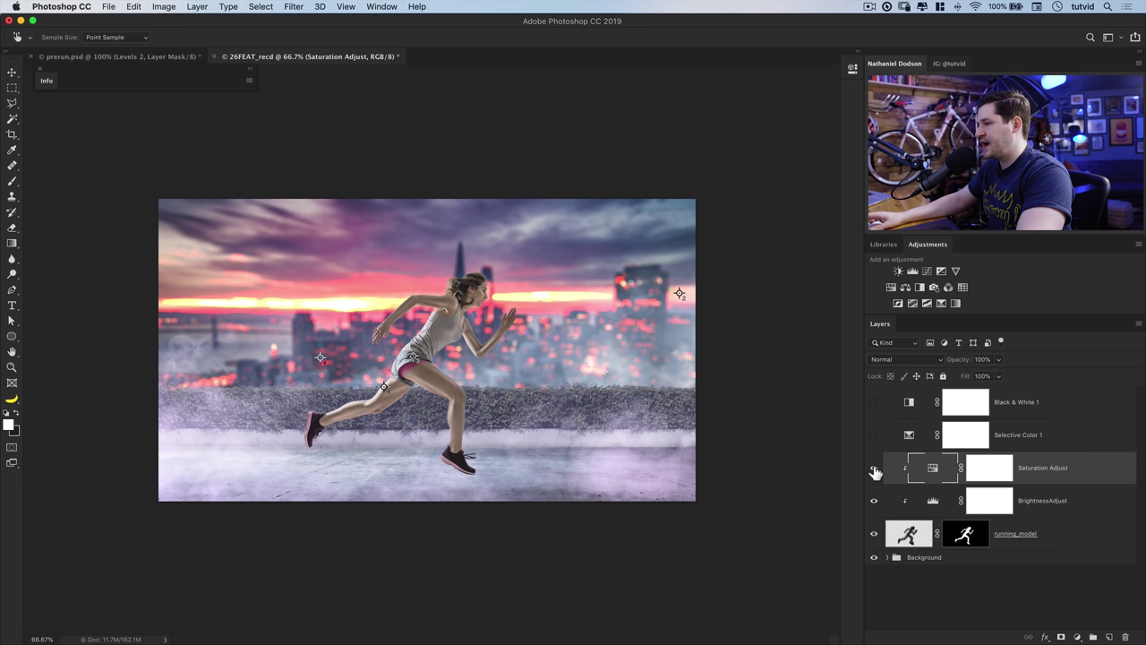
pyautogui.click(874, 467)
pyautogui.click(874, 467)
pyautogui.click(875, 469)
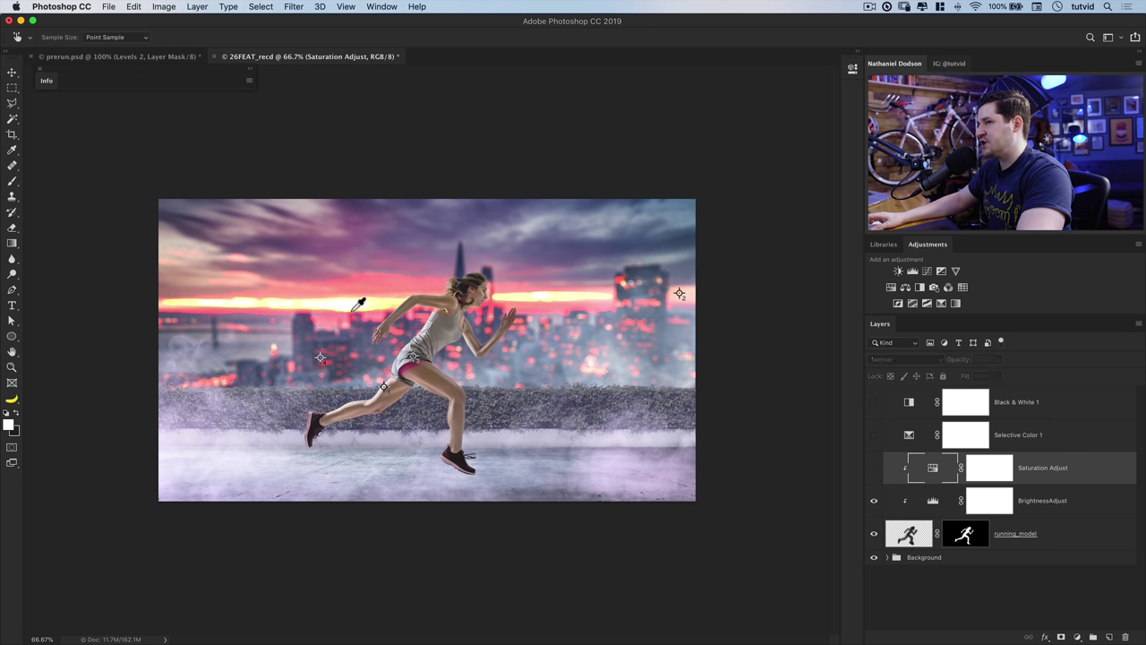
pyautogui.click(11, 73)
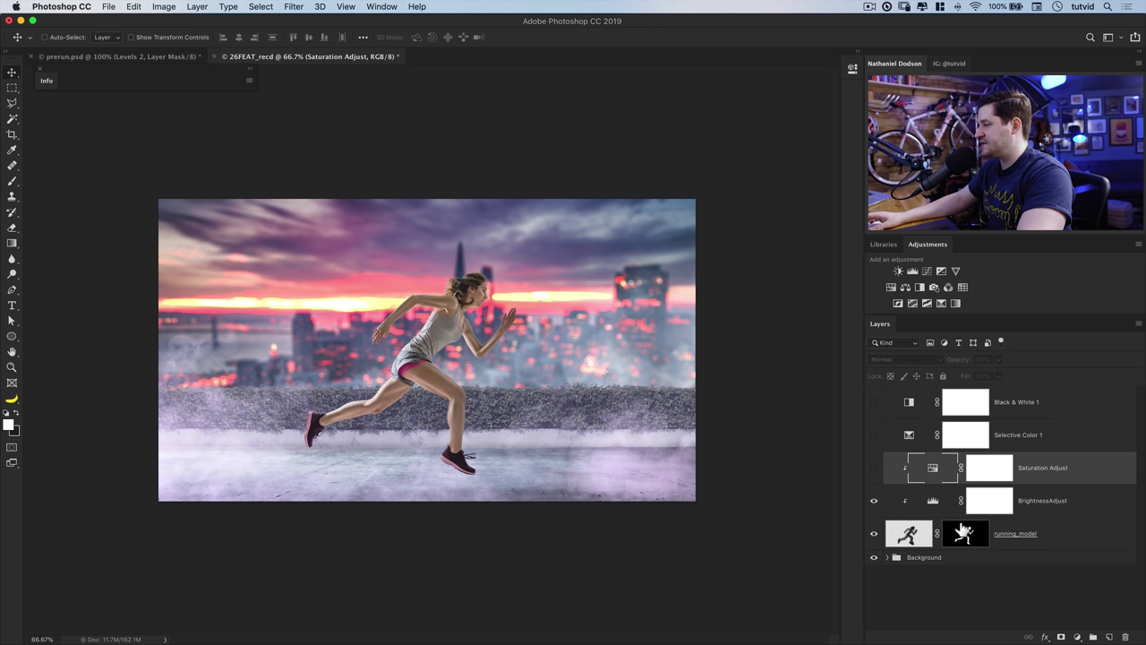
pyautogui.click(874, 468)
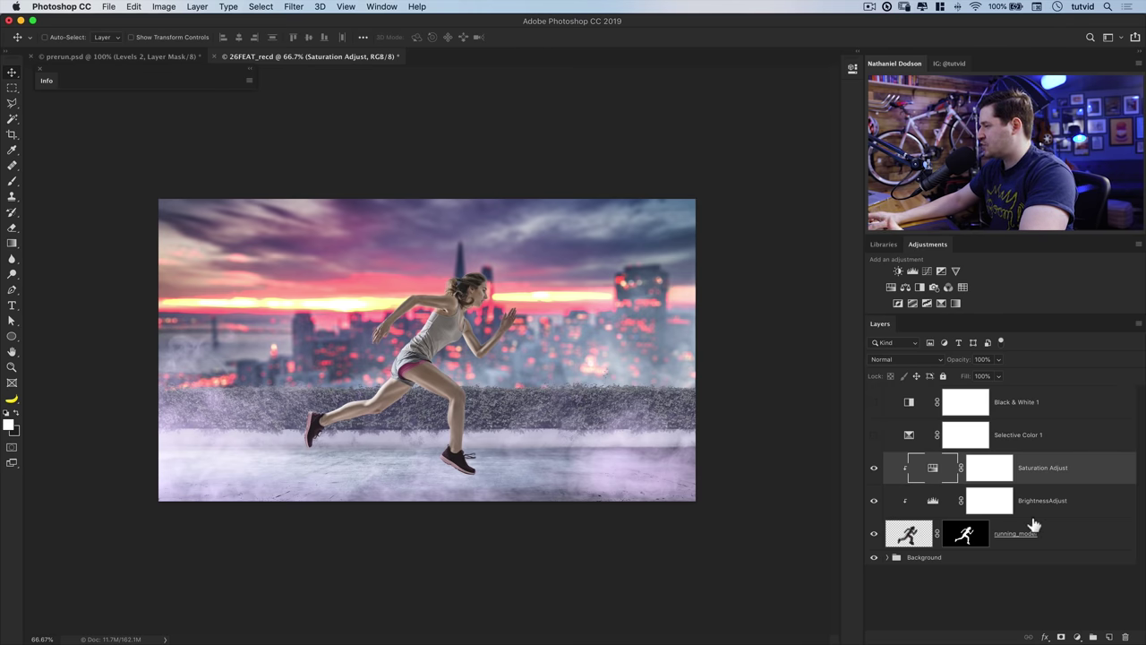
# Start a Solid Color fill layer named Color Adjust, then cancel it because it isn't clipped.
pyautogui.click(197, 6)
pyautogui.moveTo(251, 157)
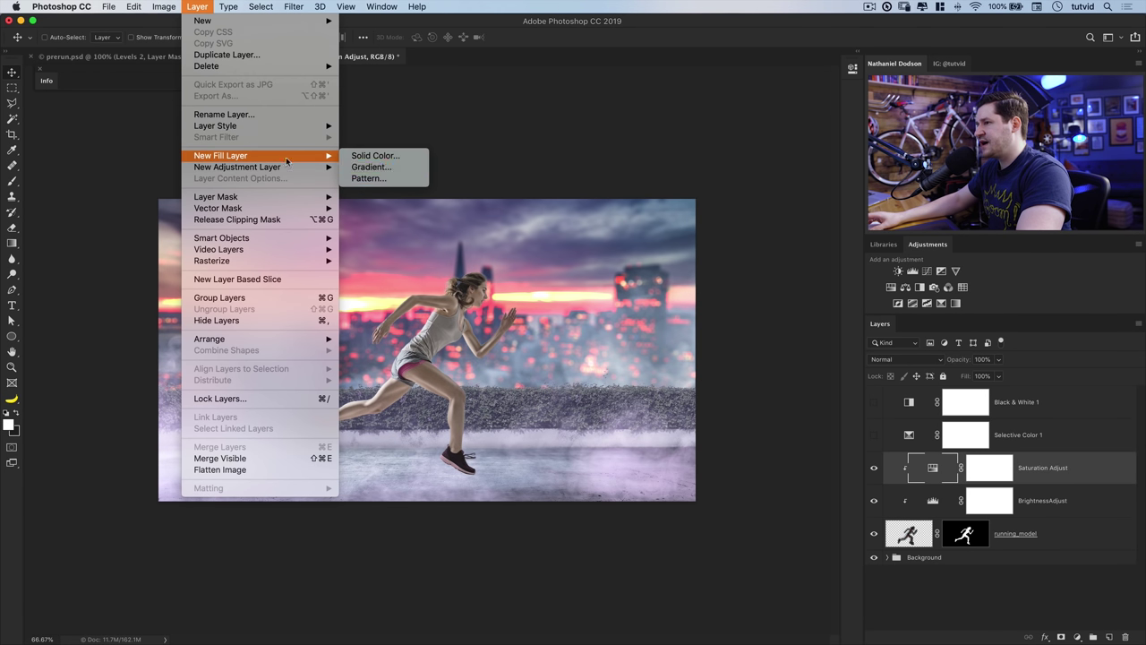
pyautogui.click(407, 158)
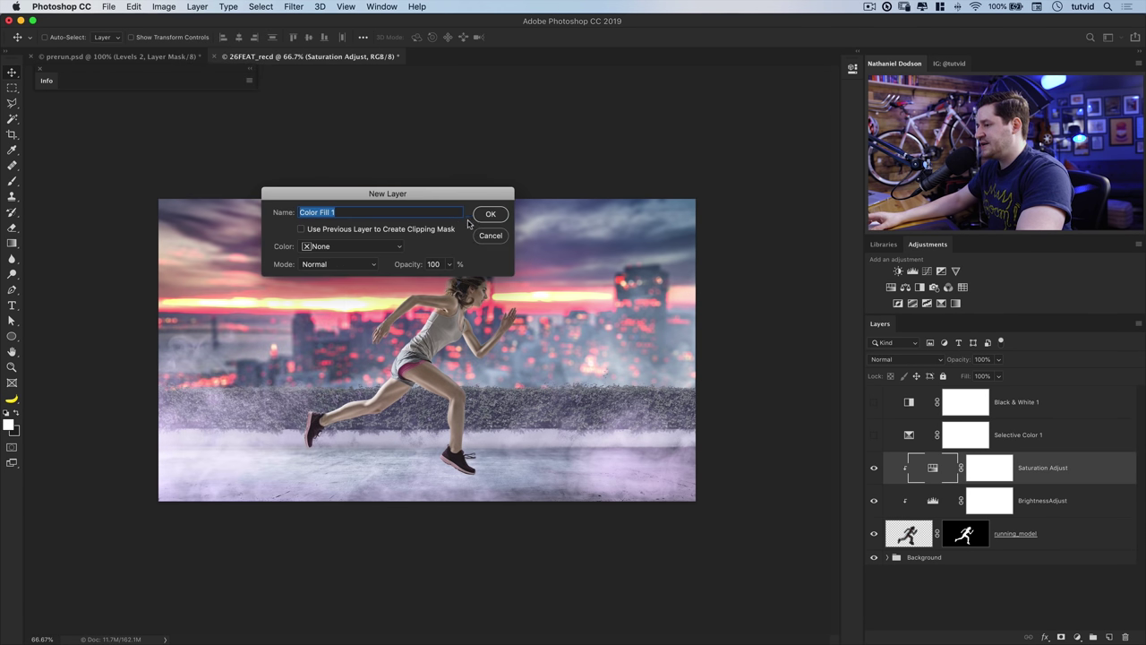
pyautogui.write('Col')
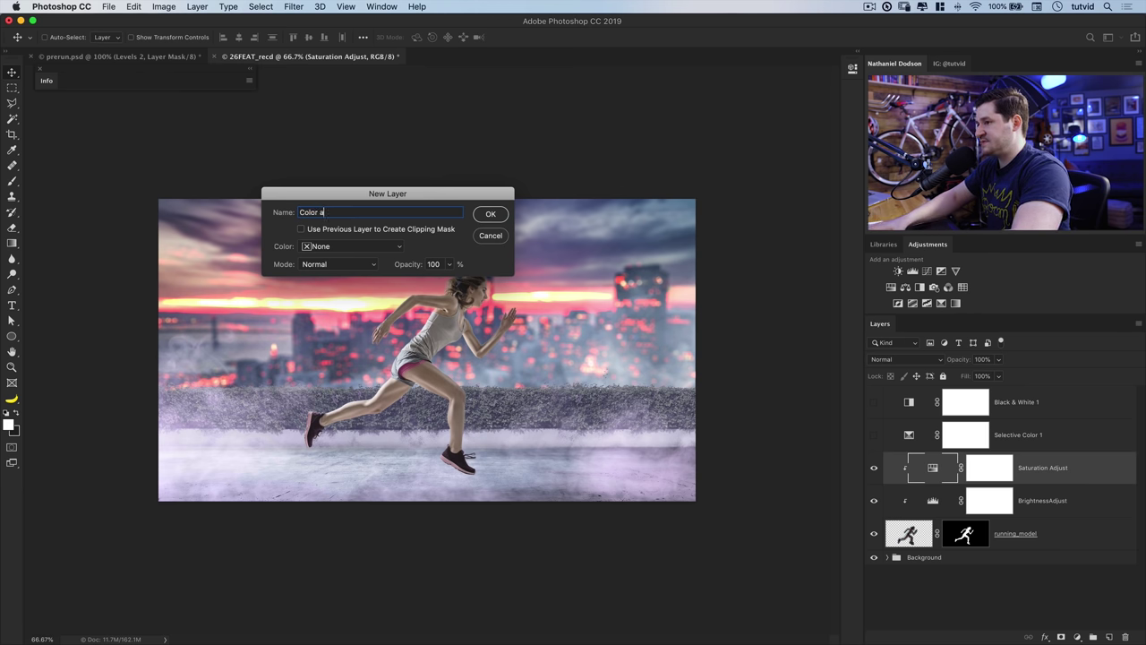
pyautogui.press('Return')
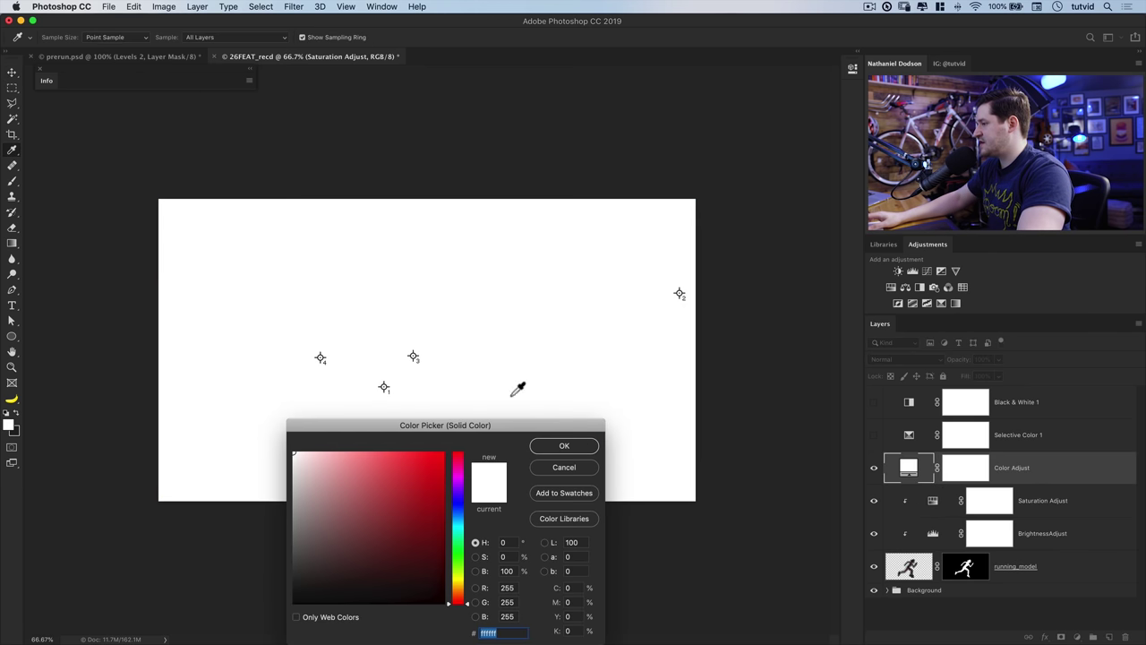
pyautogui.moveTo(487, 423); pyautogui.dragTo(493, 263)
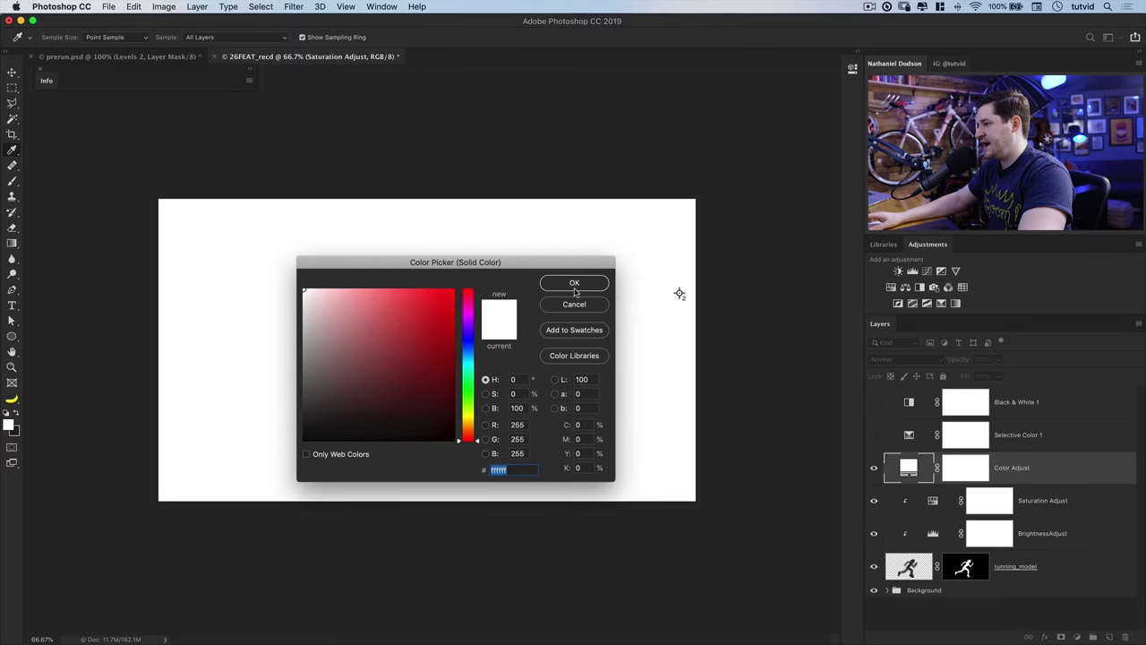
pyautogui.click(577, 305)
# Create the clipped Solid Color fill layer Color Adjust with B set to 50 for mid-grey.
pyautogui.click(167, 8)
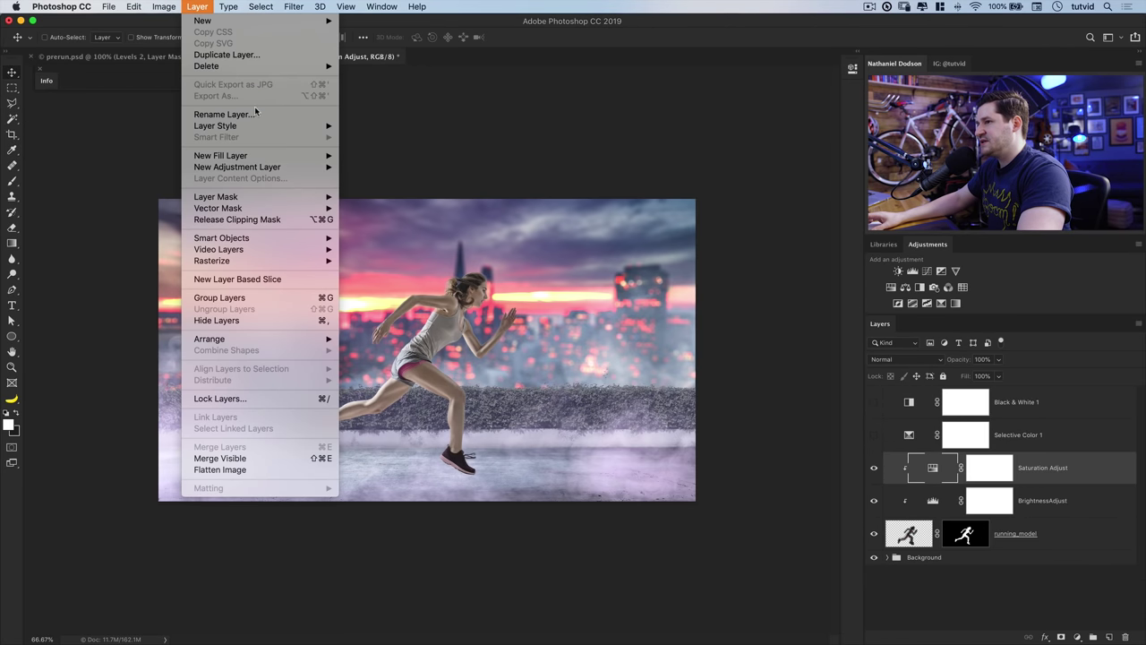
pyautogui.moveTo(253, 155)
pyautogui.click(386, 157)
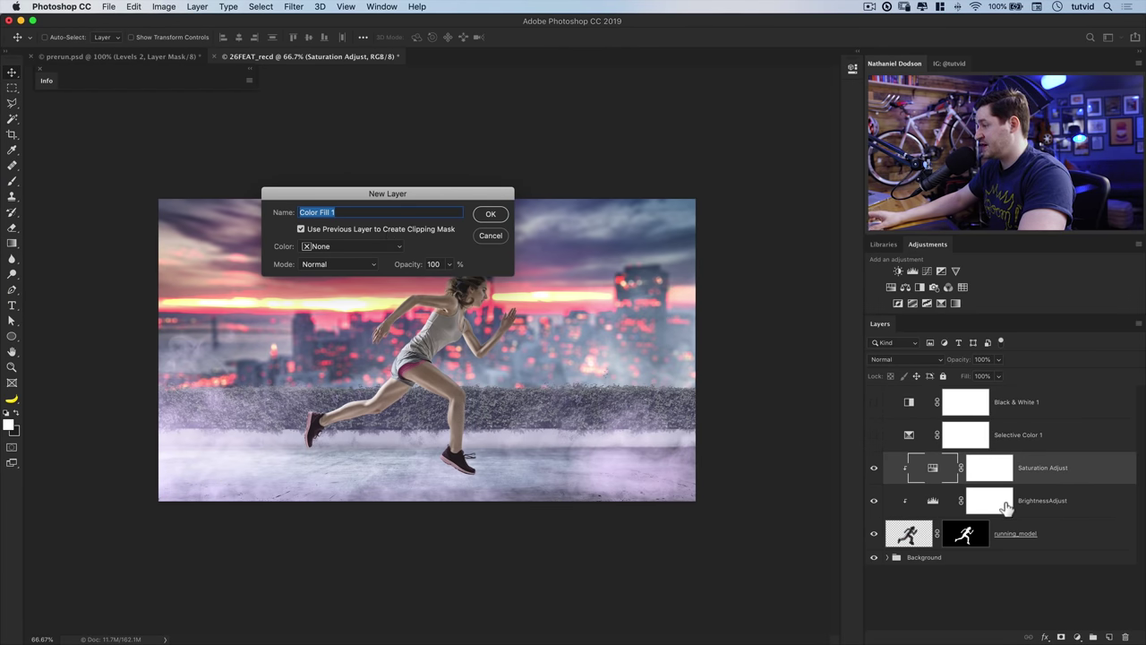
pyautogui.write('Co')
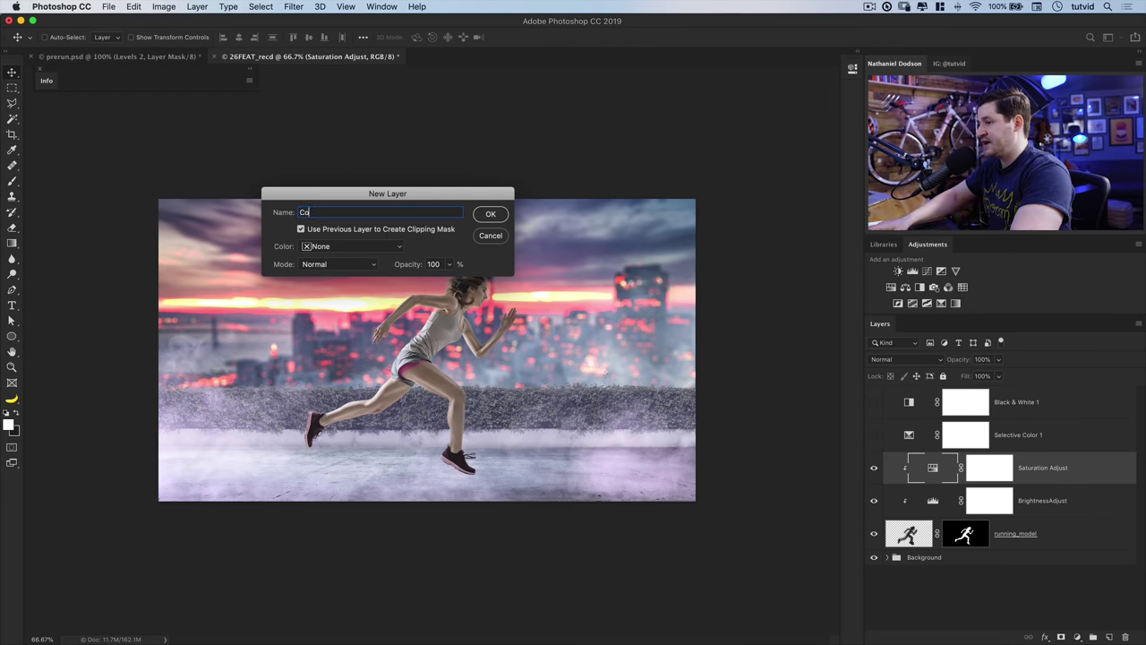
pyautogui.press('Return')
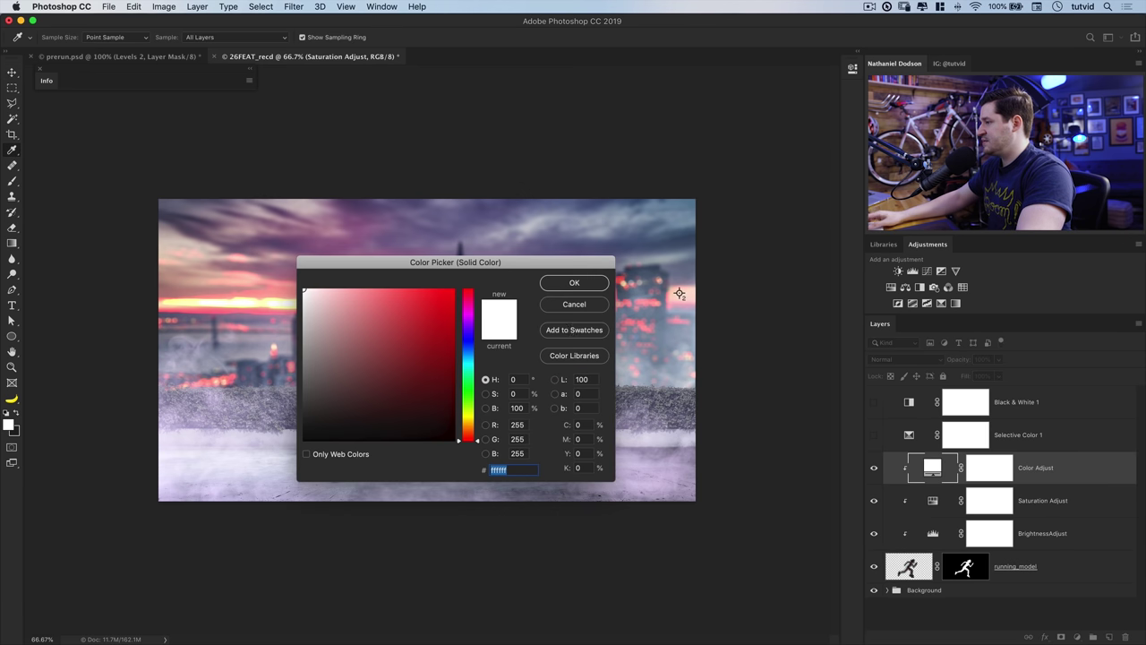
pyautogui.moveTo(455, 262); pyautogui.dragTo(722, 251)
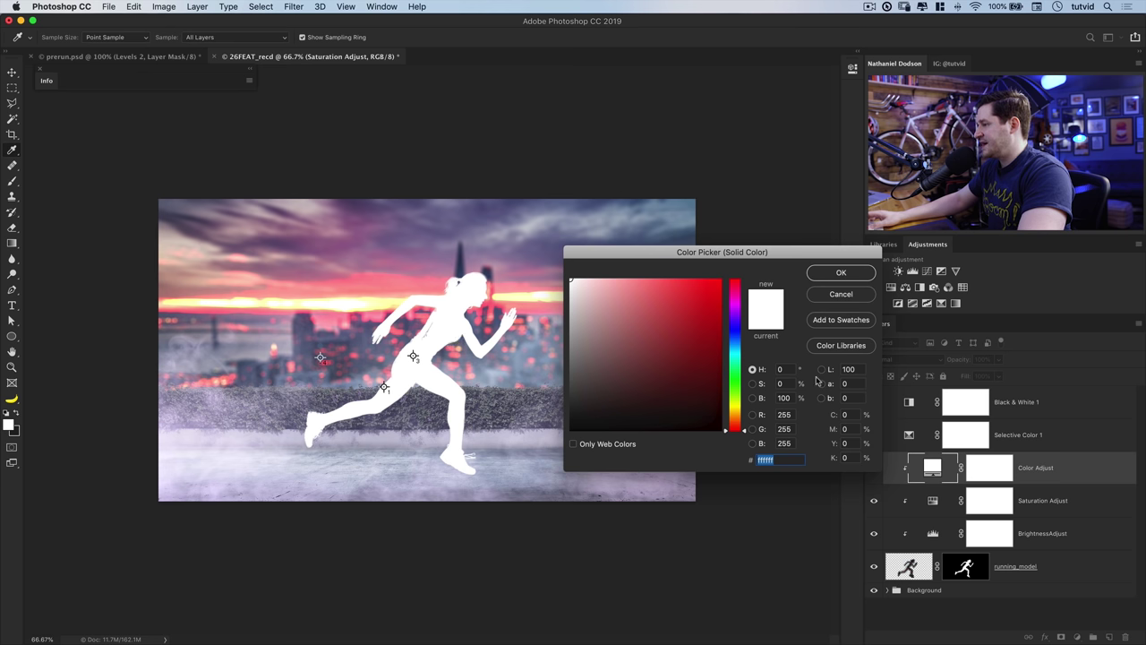
pyautogui.click(785, 397)
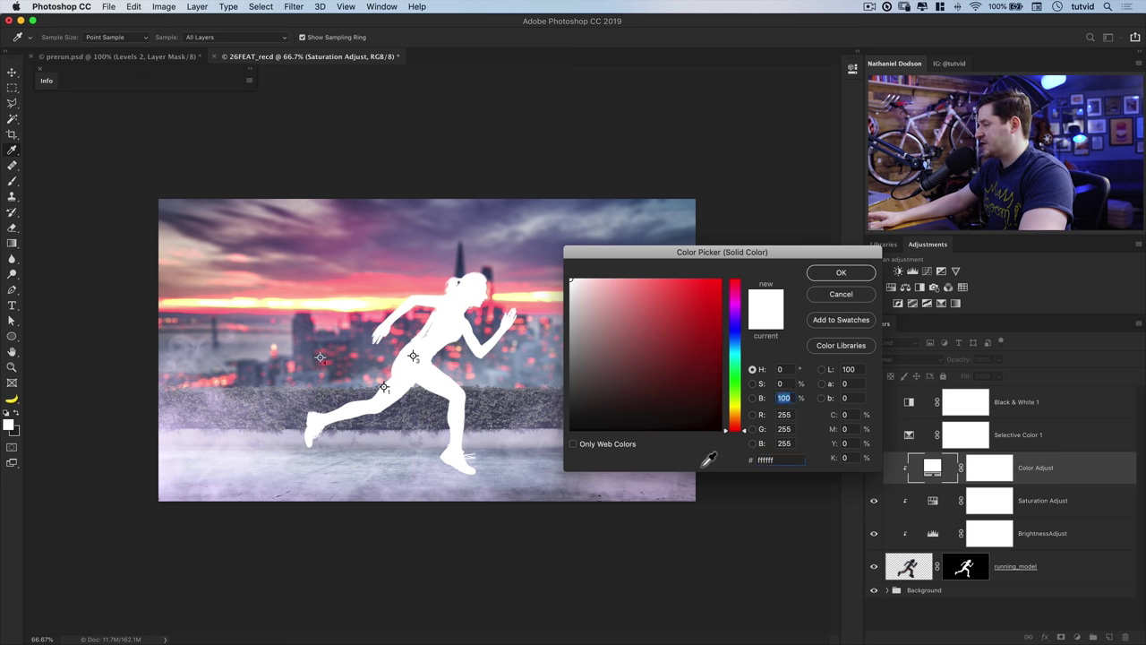
pyautogui.moveTo(768, 251); pyautogui.dragTo(670, 283)
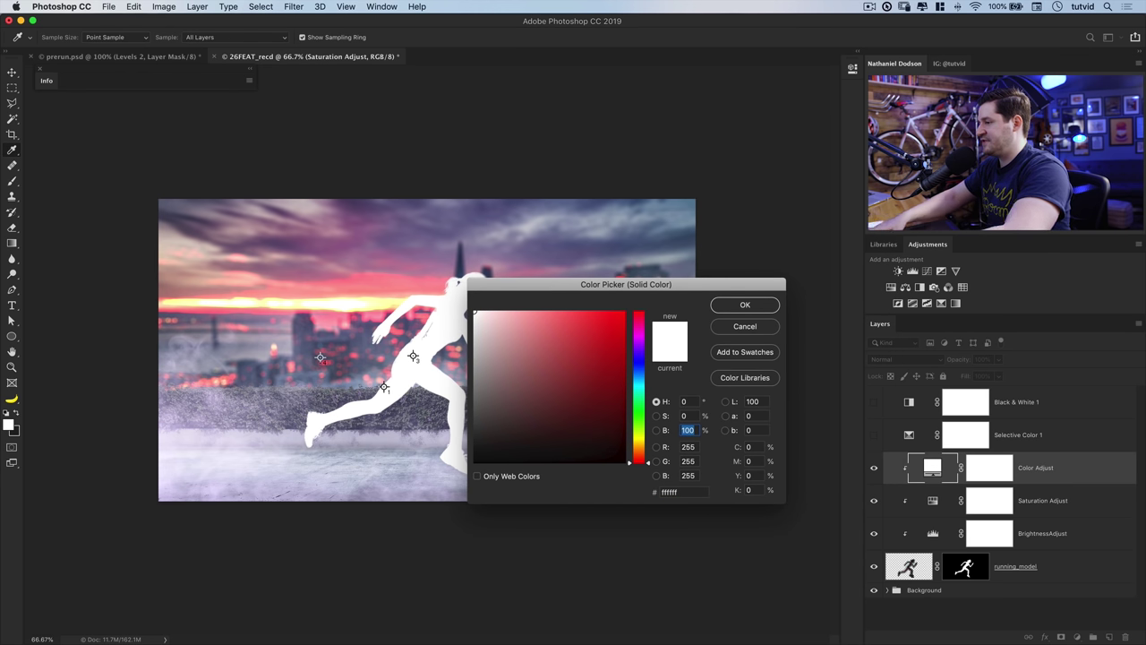
pyautogui.write('50')
pyautogui.click(744, 306)
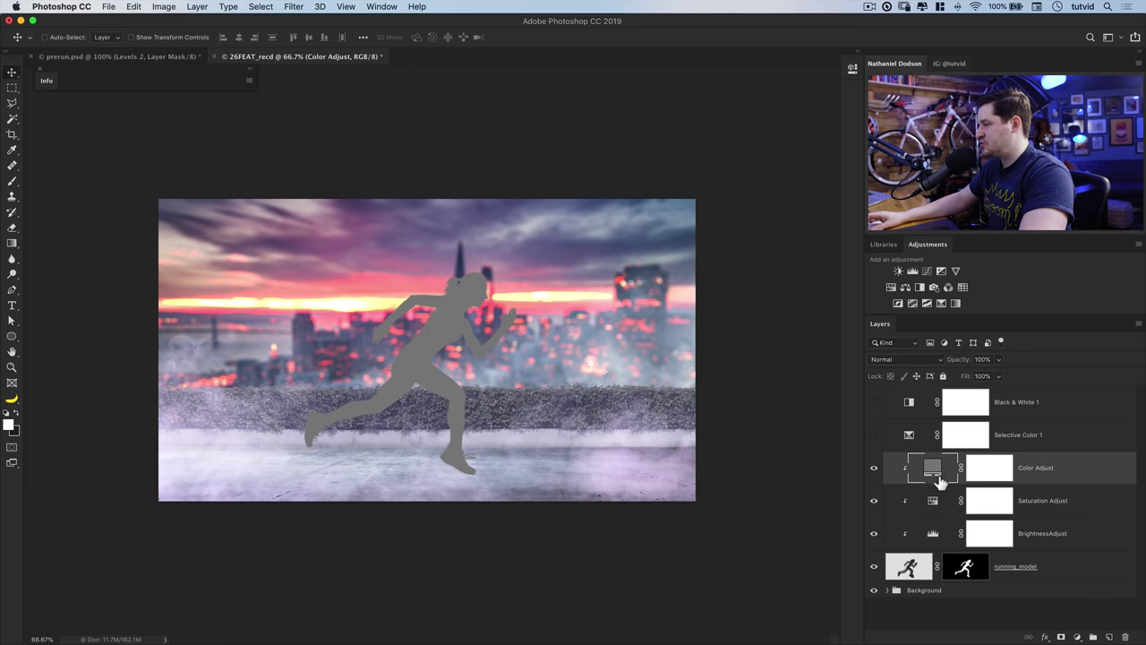
# Switch the grey Color Adjust layer's blend mode to Luminosity.
pyautogui.moveTo(940, 482); pyautogui.dragTo(1039, 485)
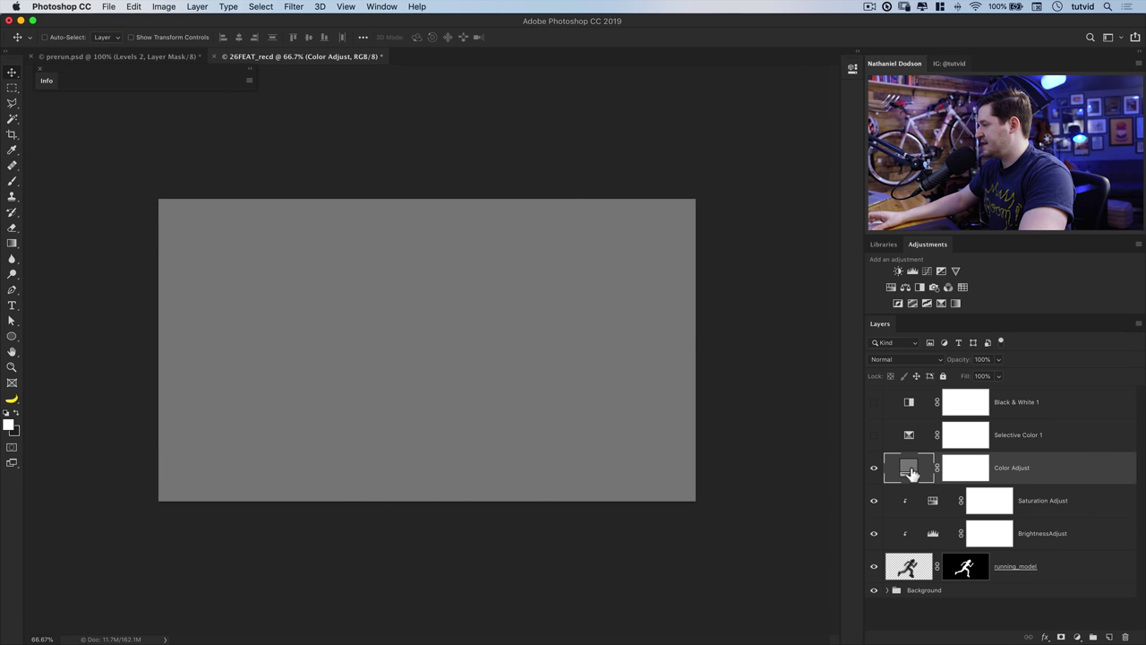
pyautogui.click(888, 359)
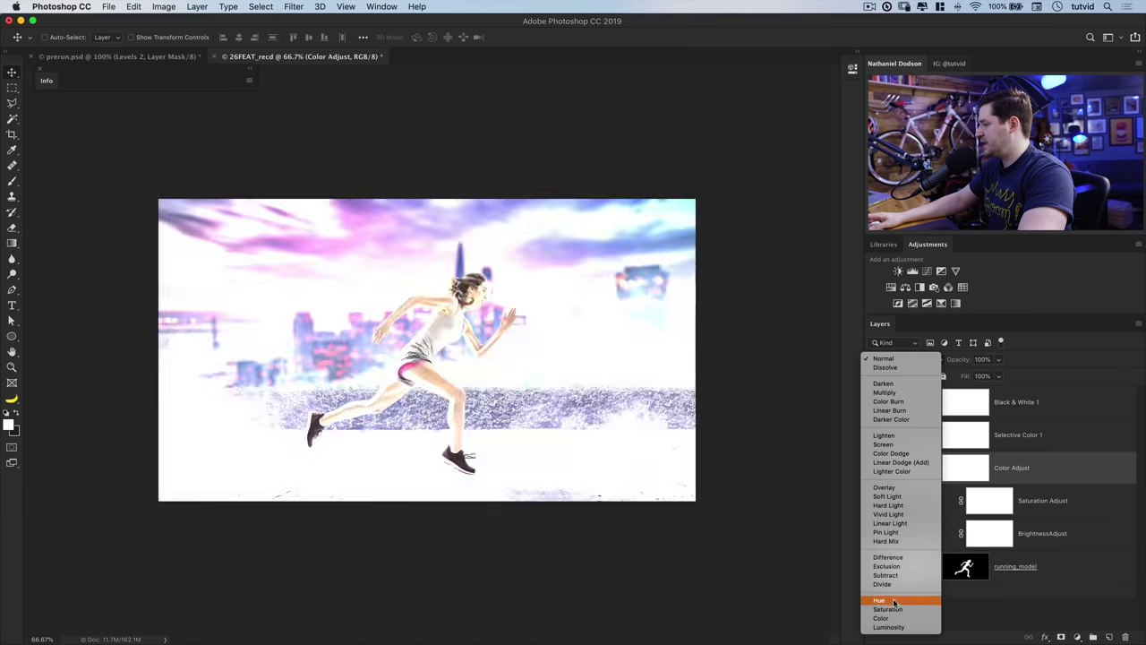
pyautogui.click(888, 627)
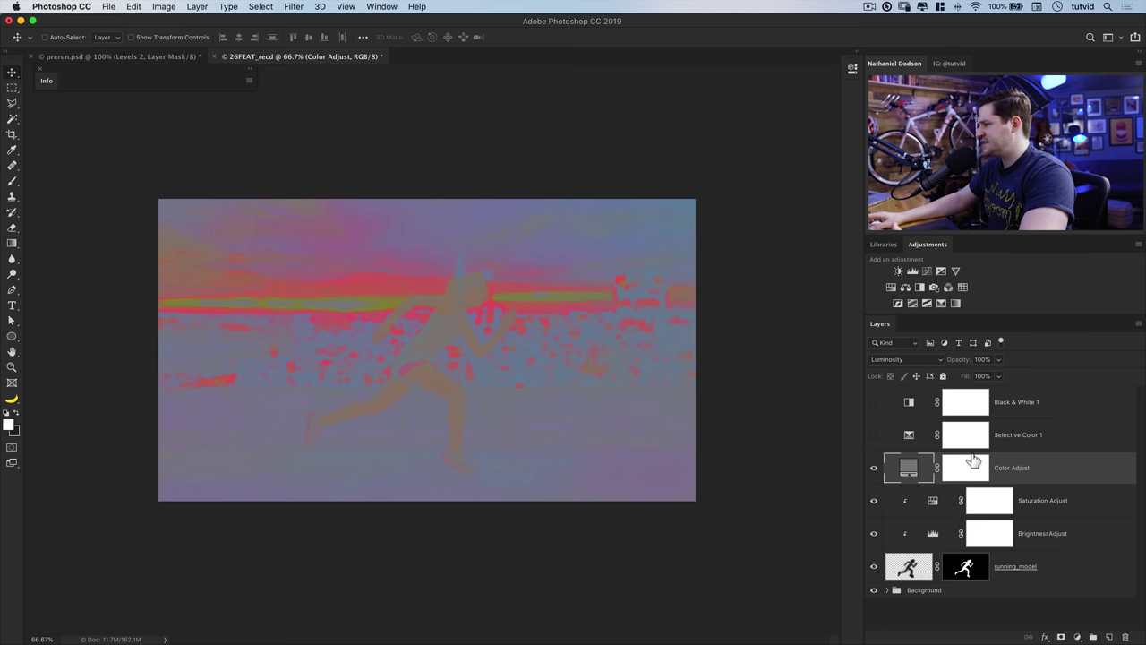
pyautogui.click(937, 503)
# Add a Vibrance 3 adjustment with Saturation +91 above Saturation Adjust.
pyautogui.click(957, 272)
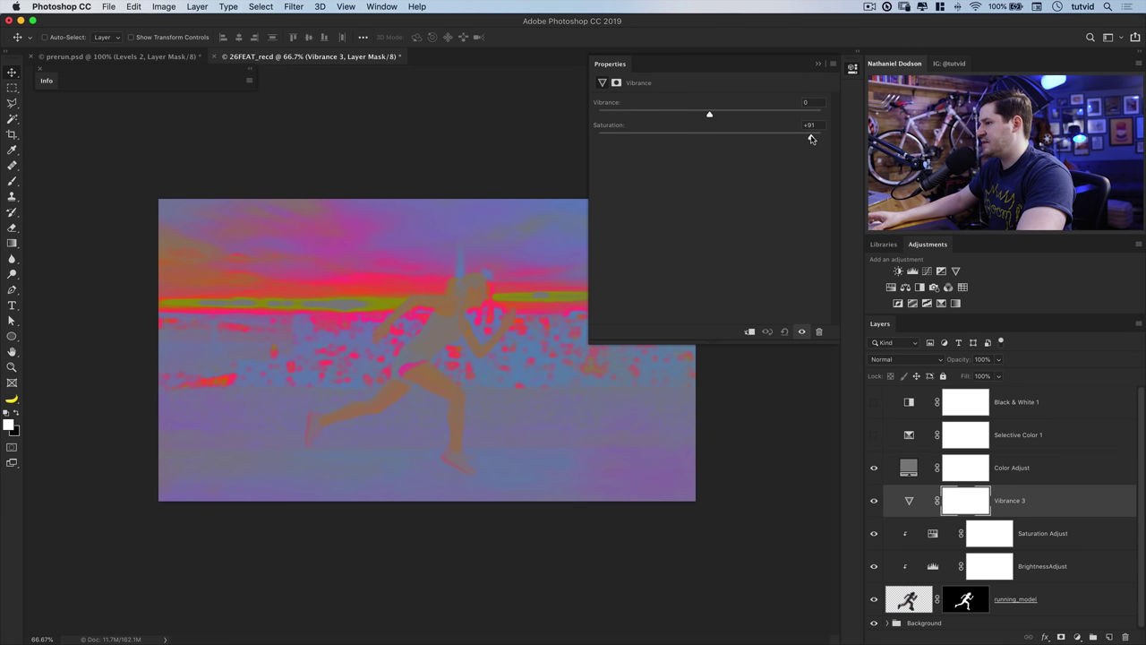
pyautogui.click(855, 70)
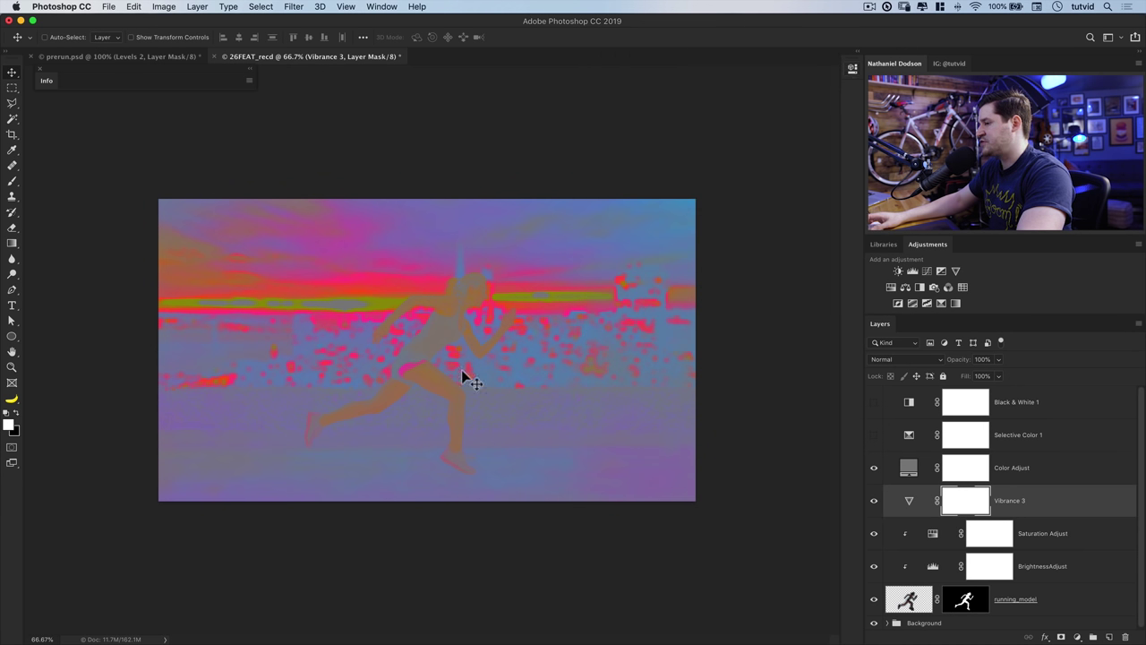
pyautogui.click(907, 502)
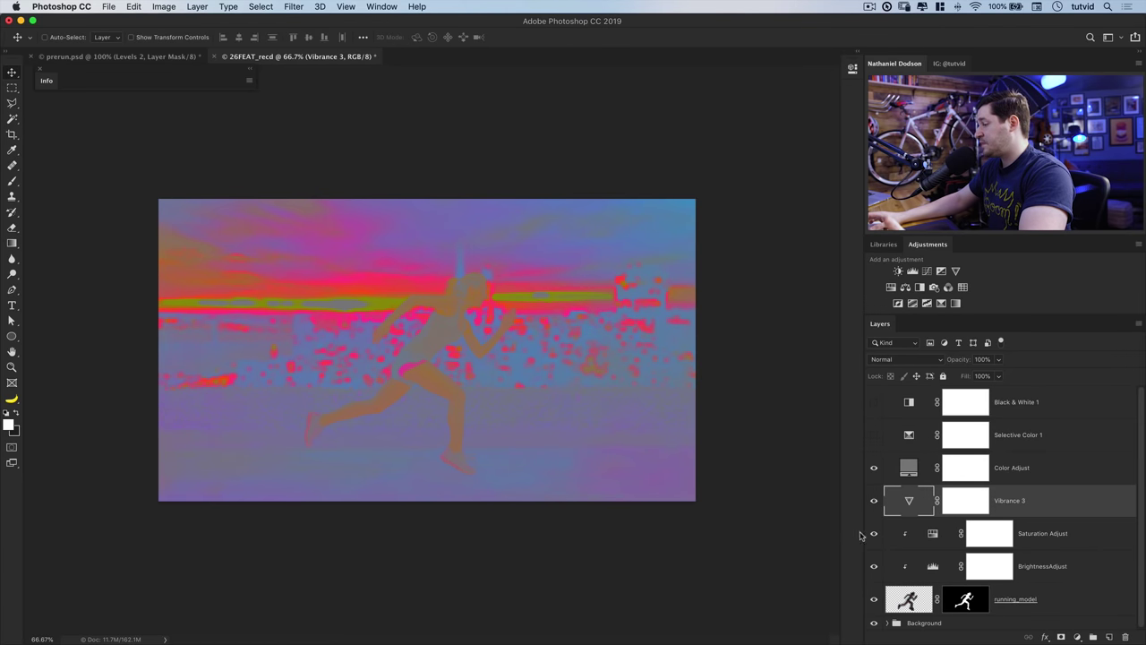
pyautogui.click(933, 568)
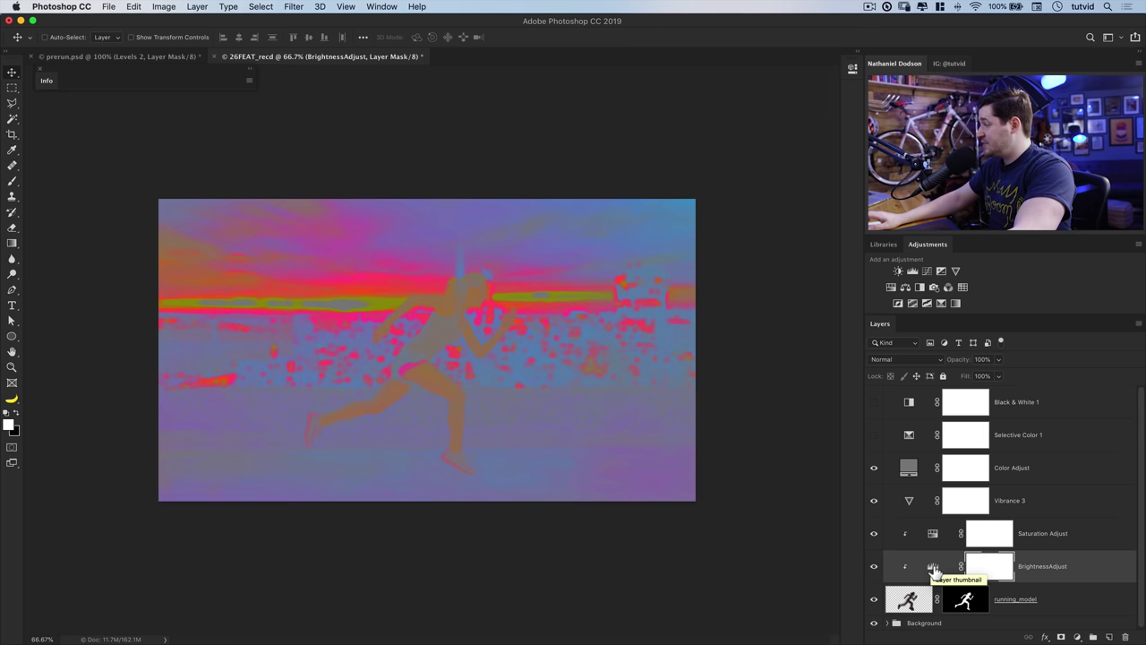
pyautogui.click(935, 539)
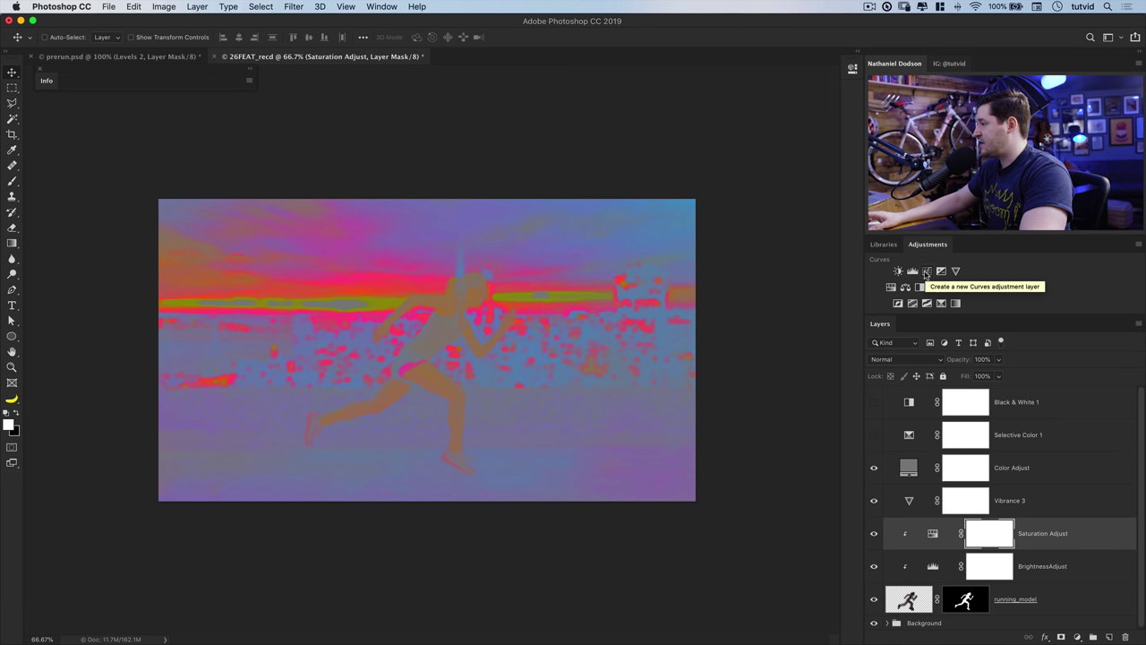
# Add a Curves layer above Saturation Adjust, clipped to the runner layers, and rename it Color Adjust.
pyautogui.click(927, 272)
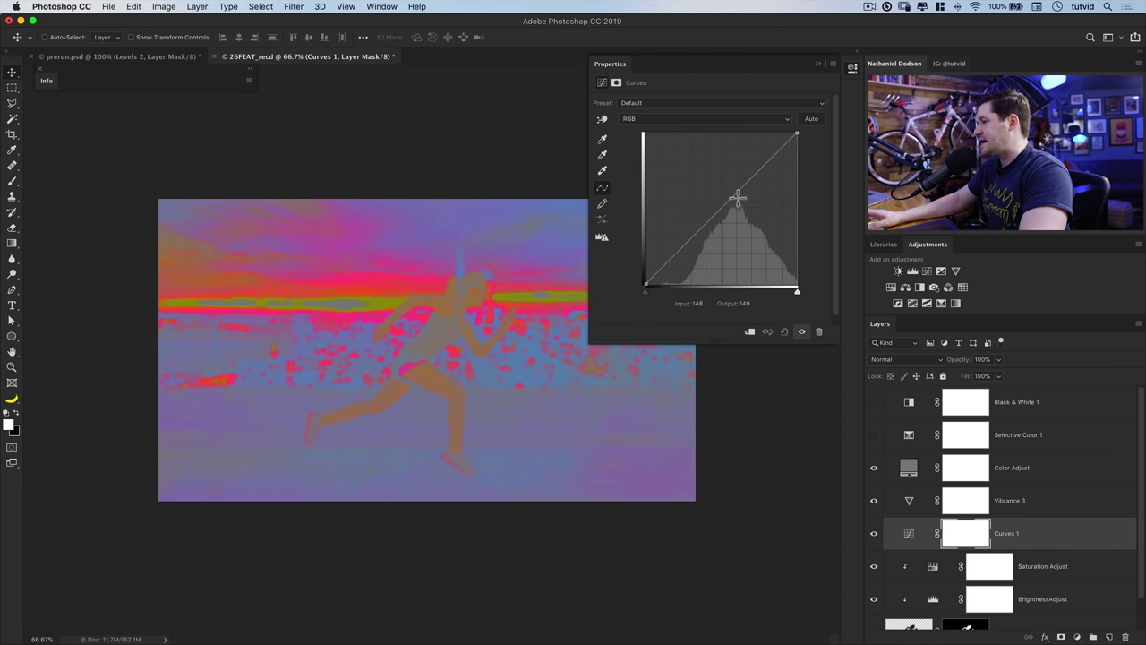
pyautogui.moveTo(703, 66); pyautogui.dragTo(180, 108)
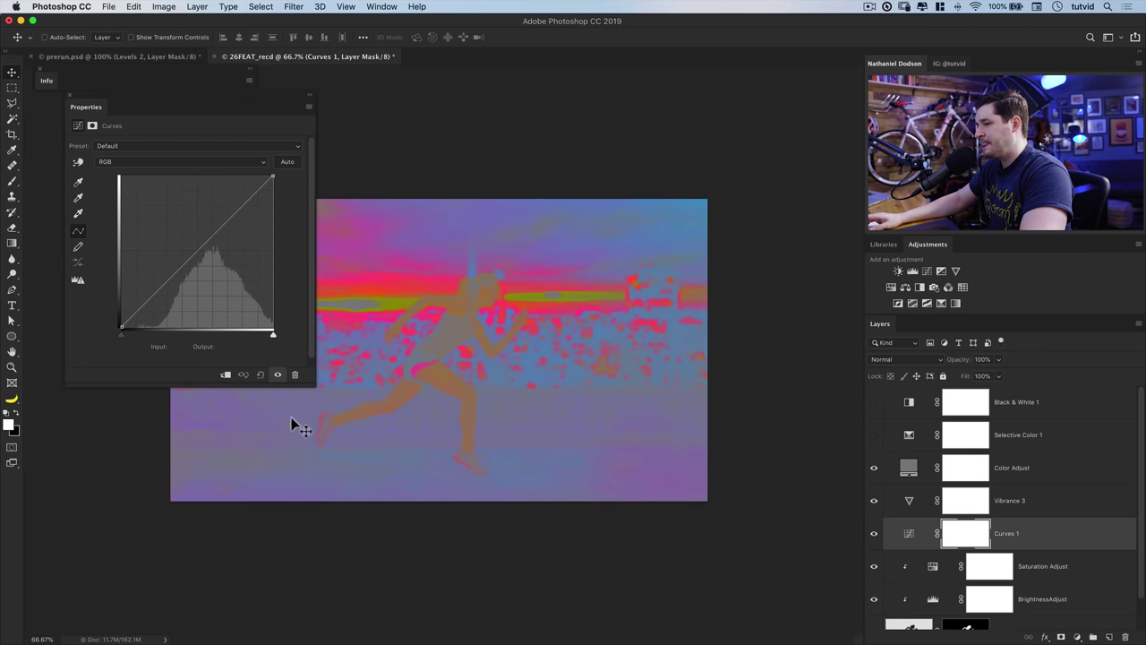
pyautogui.click(226, 374)
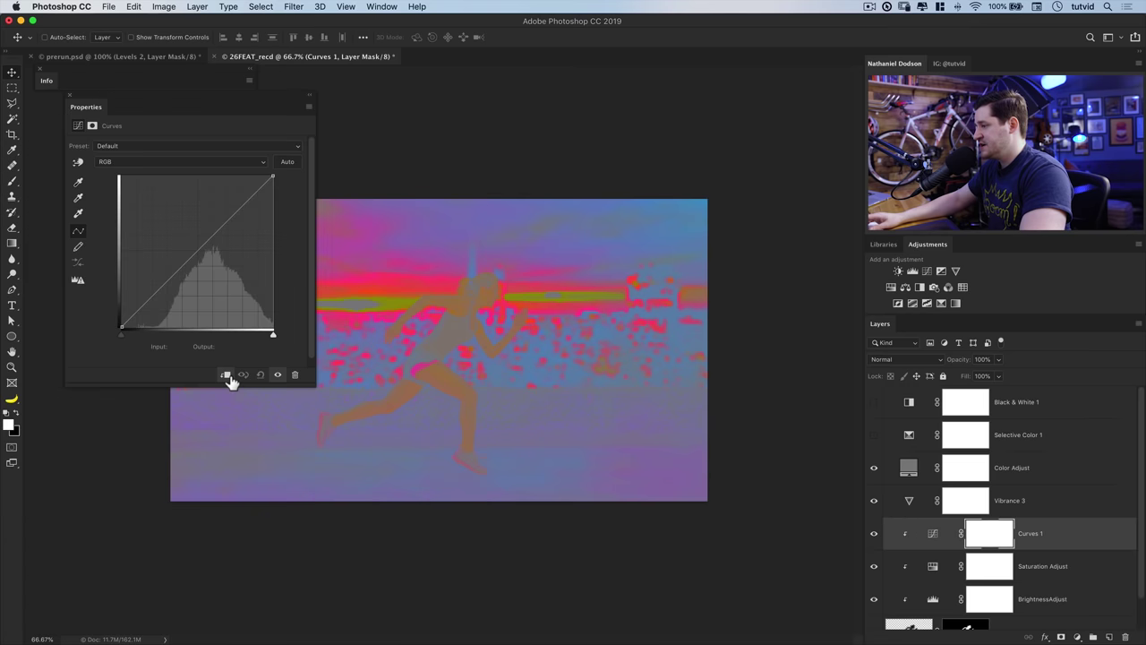
pyautogui.doubleClick(1030, 533)
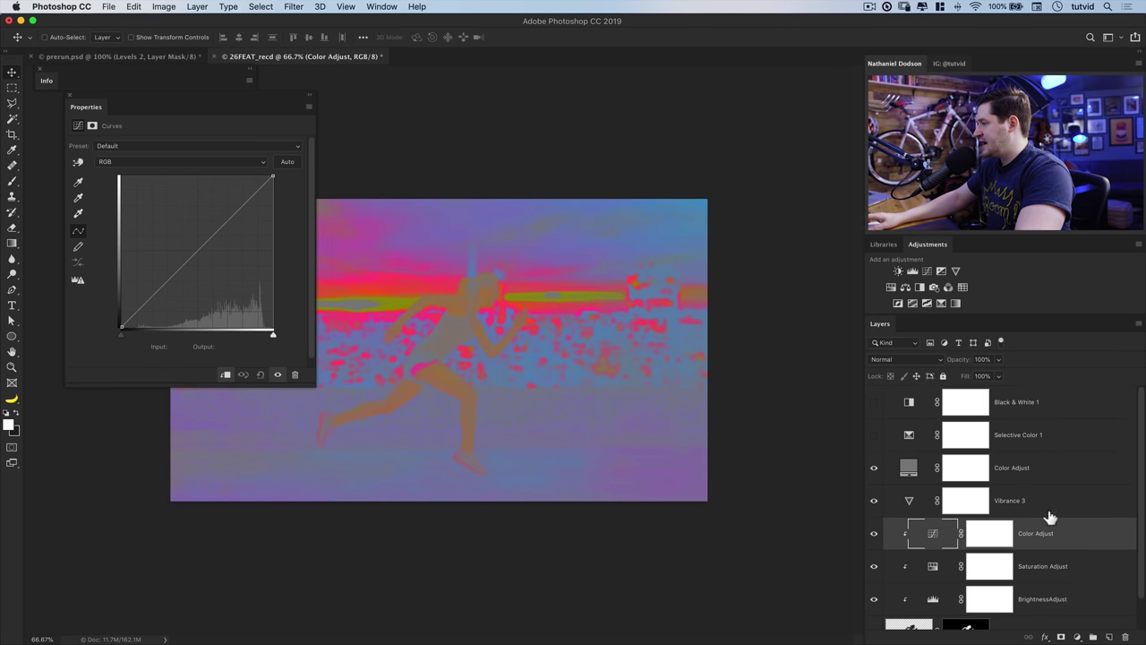
# Rename the grey fill layer to Color Fill 1.
pyautogui.doubleClick(1012, 468)
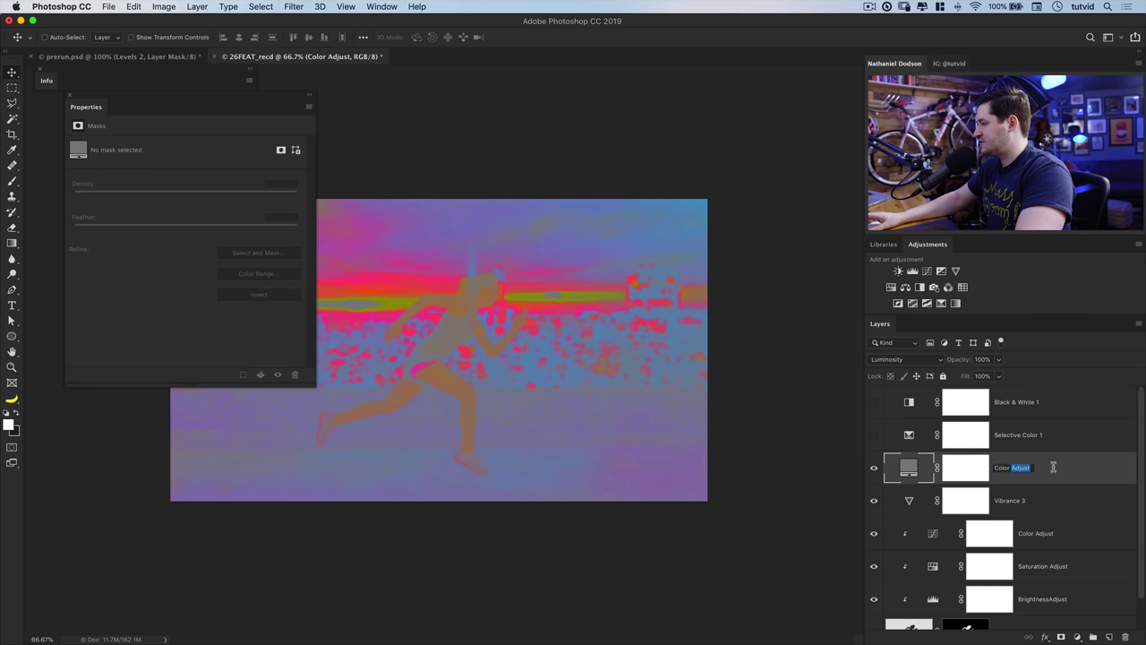
pyautogui.write('Fill 1')
pyautogui.press('Return')
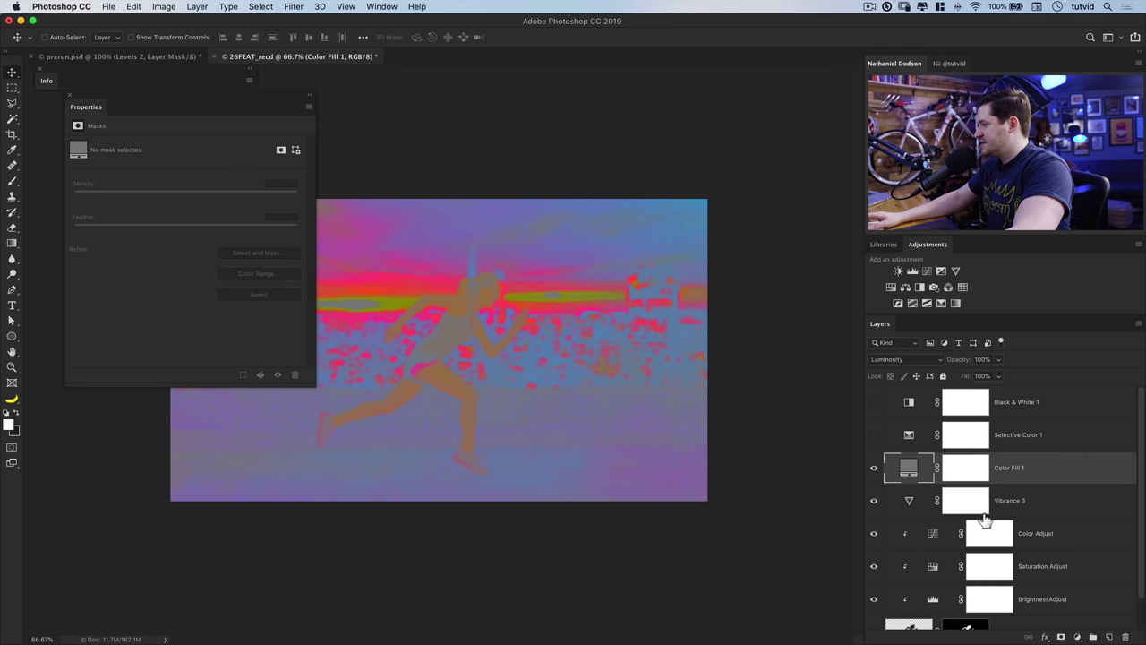
pyautogui.click(1044, 532)
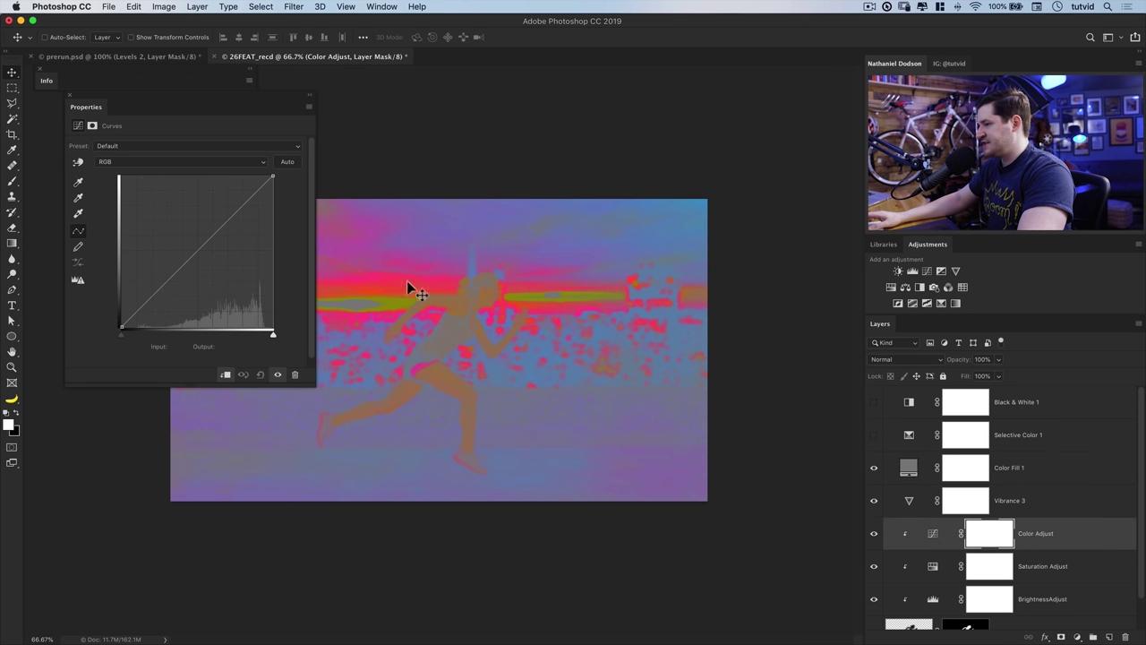
# Zoom in on the runner and toggle Color Fill 1 off and on to compare.
pyautogui.press('super+equal')
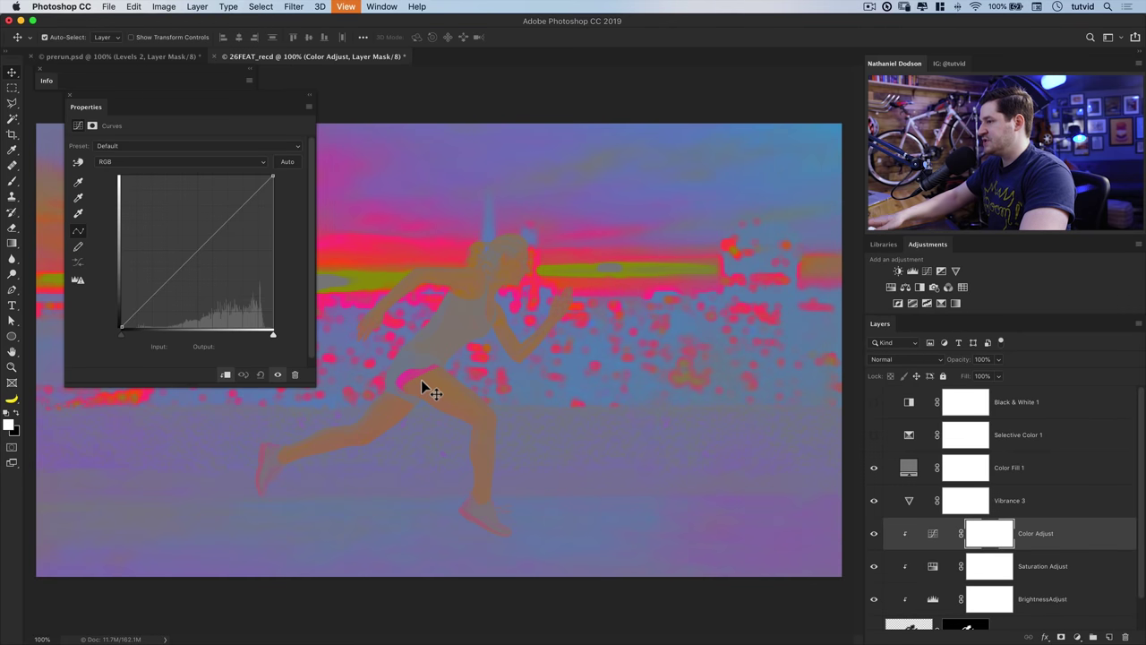
pyautogui.press('super+equal')
pyautogui.moveTo(449, 342); pyautogui.dragTo(563, 307)
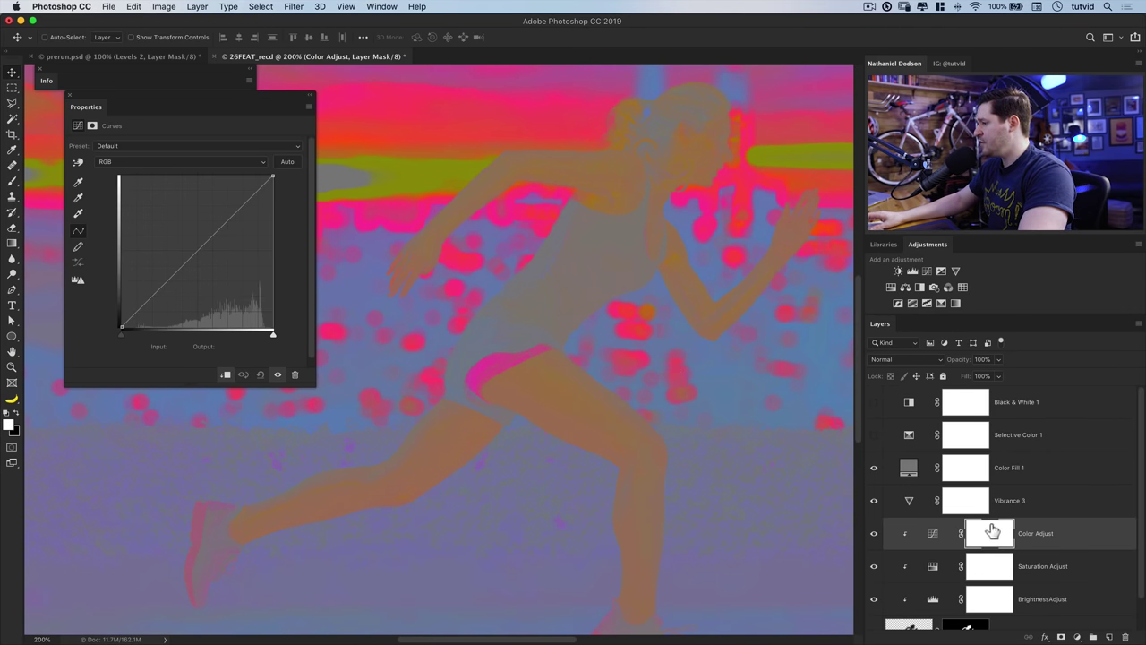
pyautogui.click(874, 467)
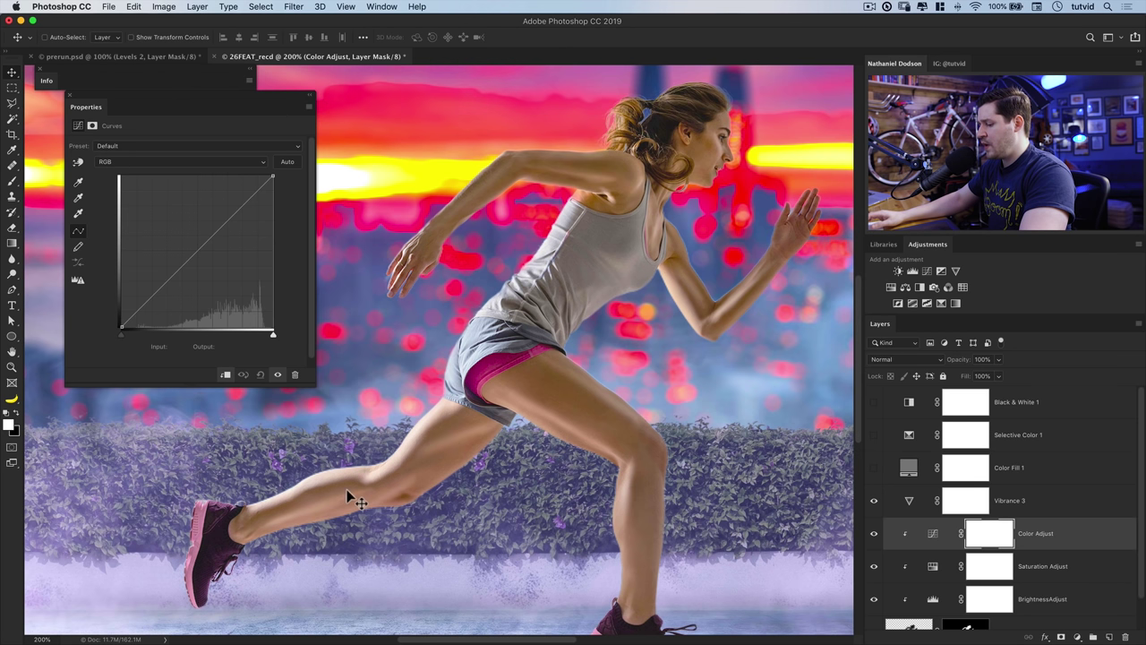
pyautogui.press('super+minus')
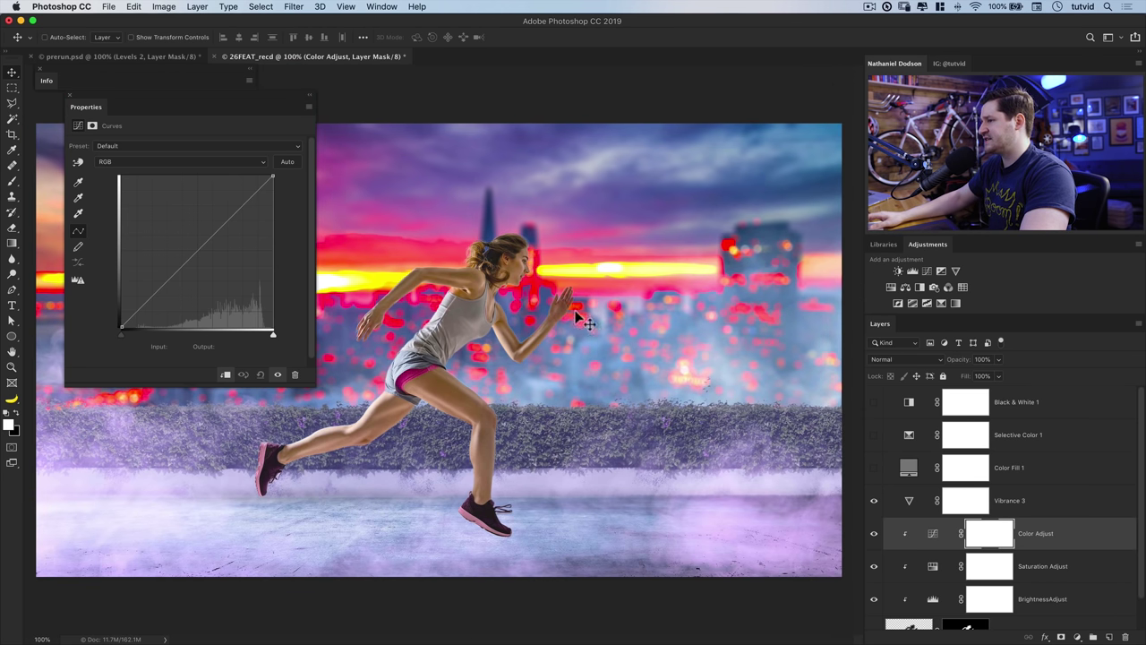
pyautogui.click(875, 467)
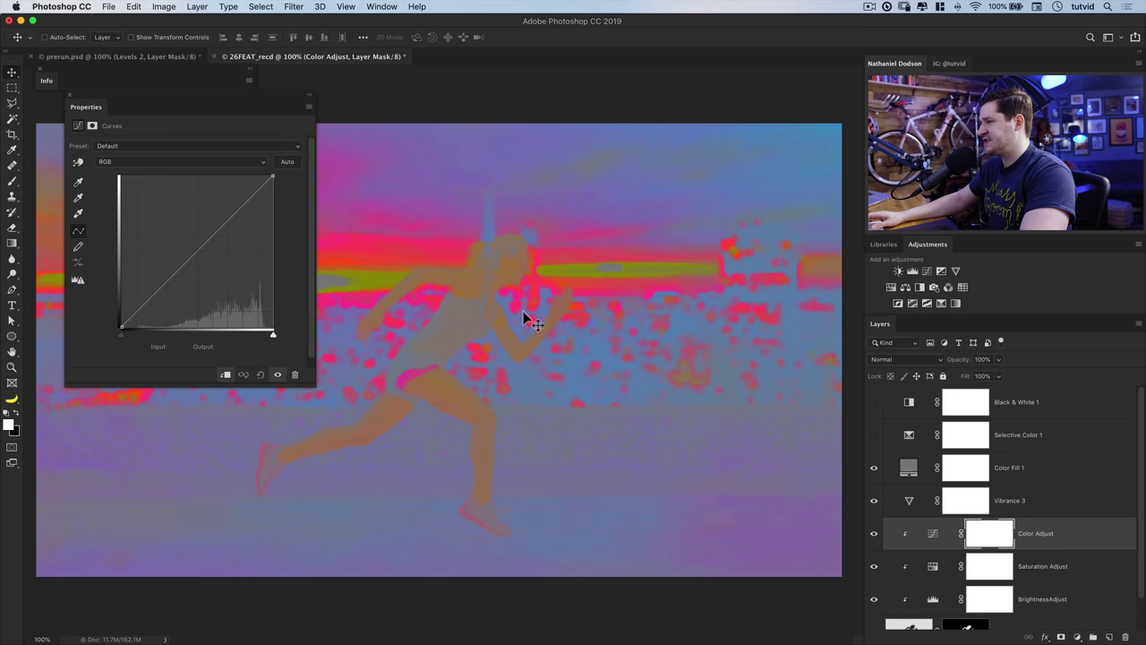
# Zoom in to 300% on the runner's torso.
pyautogui.press('z')
pyautogui.click(478, 300)
pyautogui.click(479, 299)
pyautogui.moveTo(528, 303); pyautogui.dragTo(598, 303)
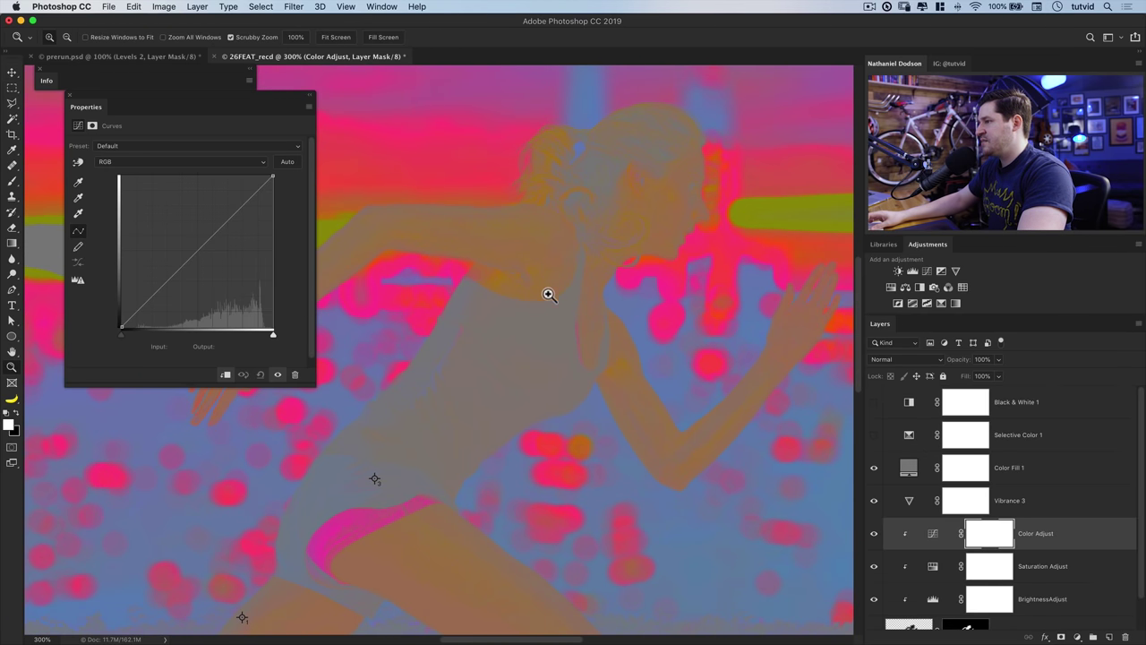
pyautogui.moveTo(547, 295); pyautogui.dragTo(591, 276)
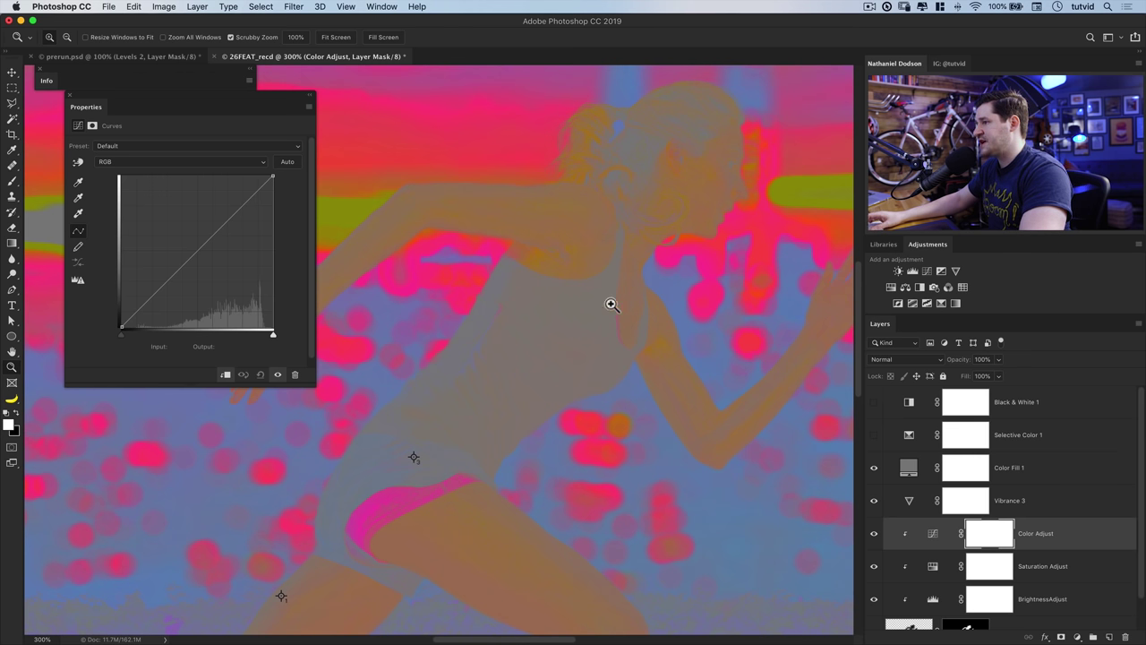
# Raise the Blue curve by dragging on the runner's skin with the on-image adjustment tool.
pyautogui.click(162, 161)
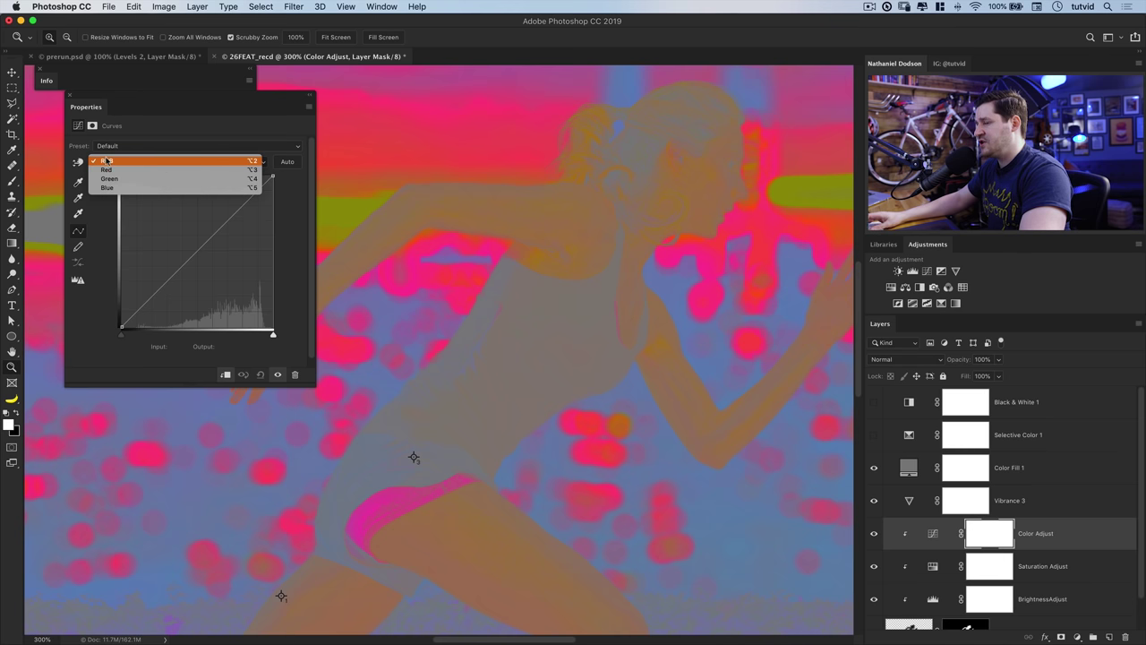
pyautogui.click(129, 162)
pyautogui.click(130, 162)
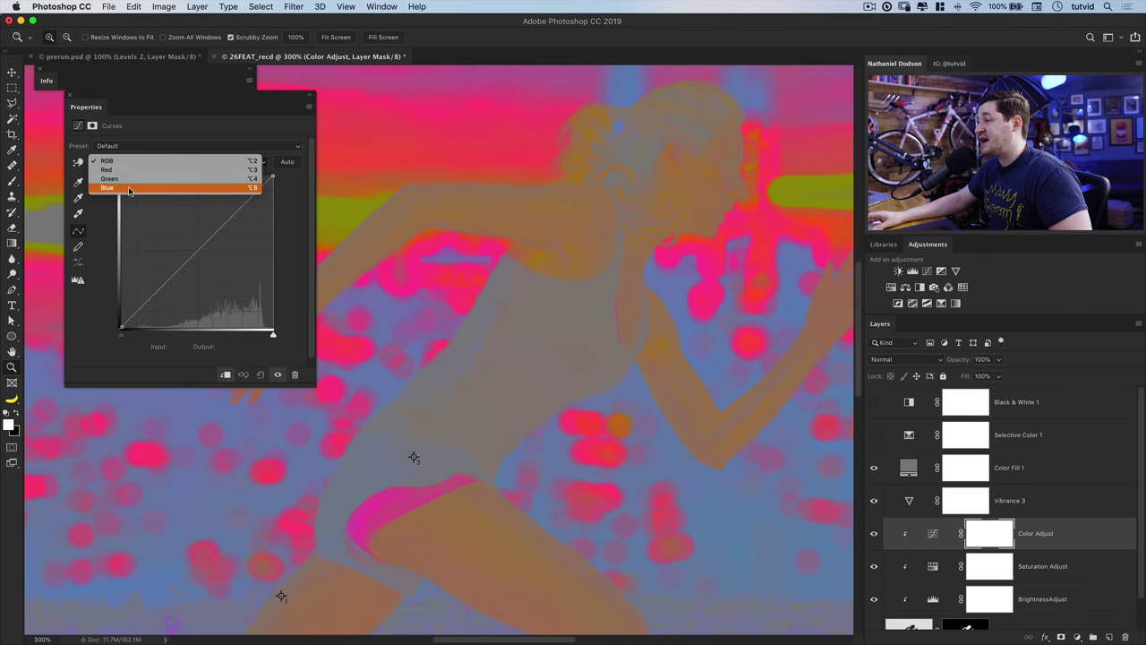
pyautogui.click(130, 188)
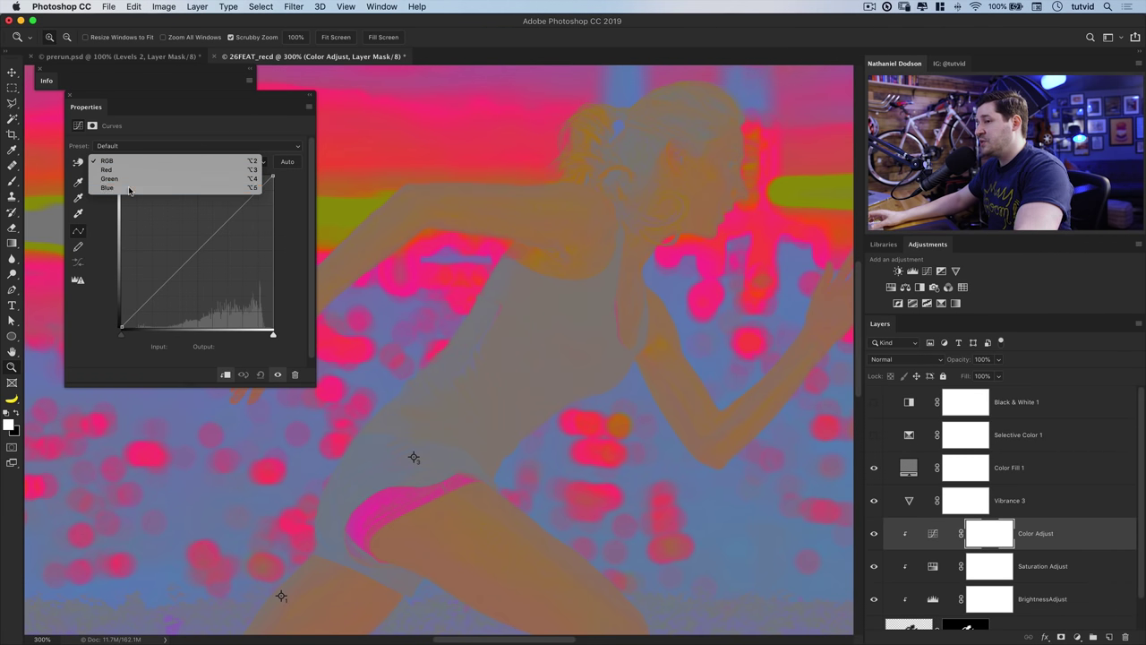
pyautogui.click(78, 164)
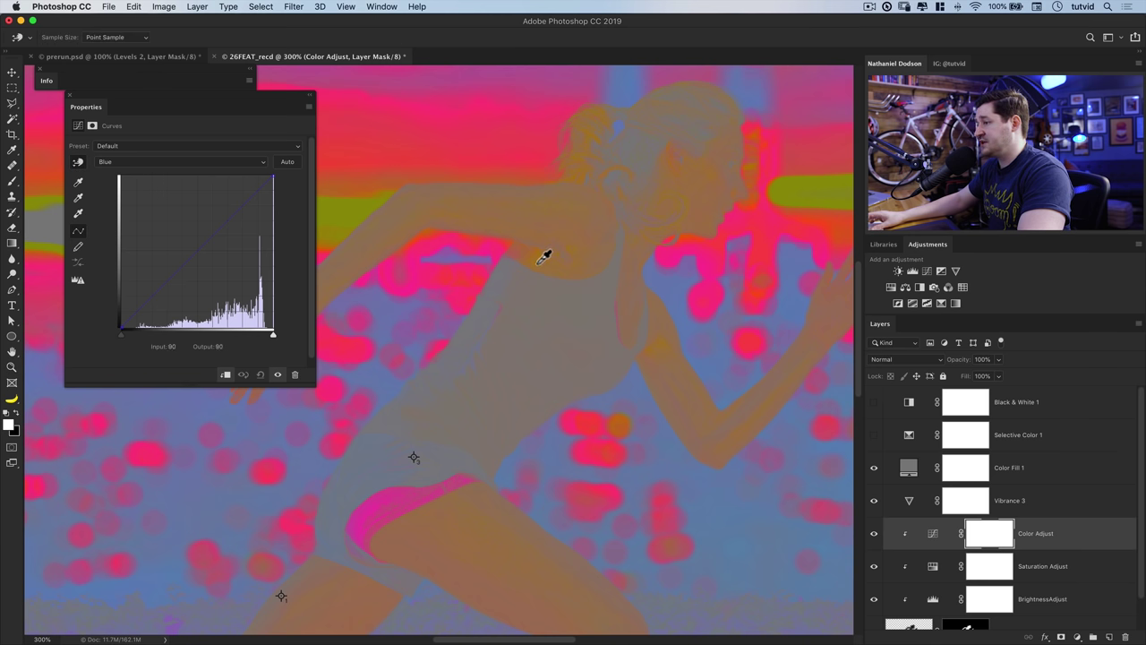
pyautogui.moveTo(544, 257); pyautogui.dragTo(544, 252)
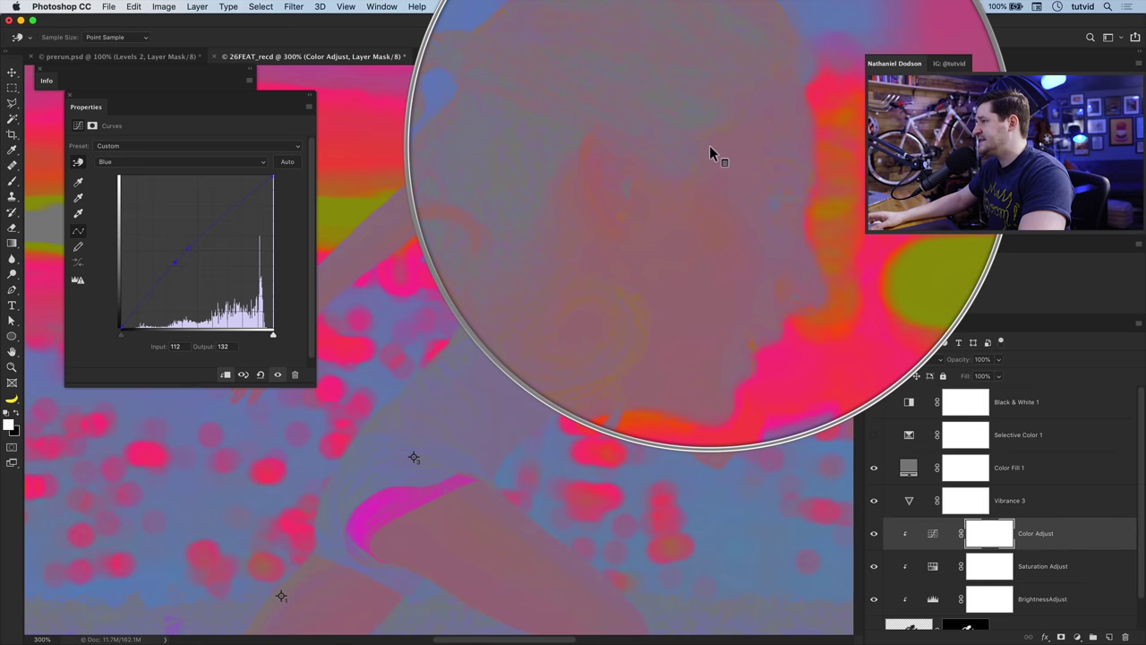
# Nudge the Green curve up and pull the Red curve down from the runner's skin.
pyautogui.click(125, 161)
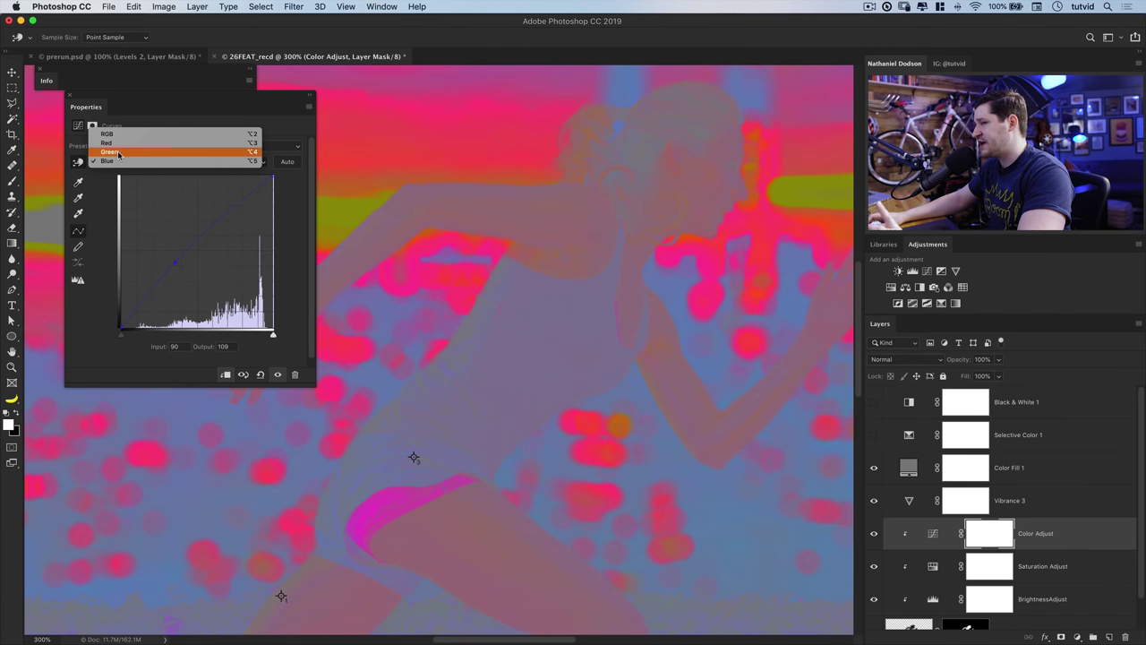
pyautogui.click(117, 154)
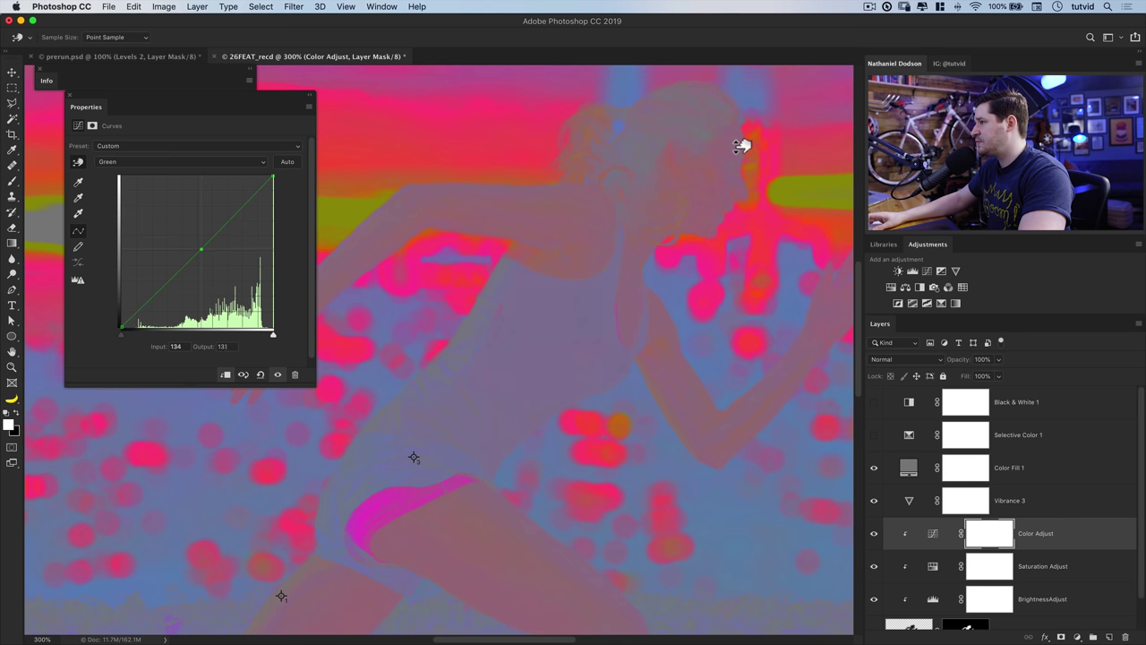
pyautogui.moveTo(742, 146); pyautogui.dragTo(743, 144)
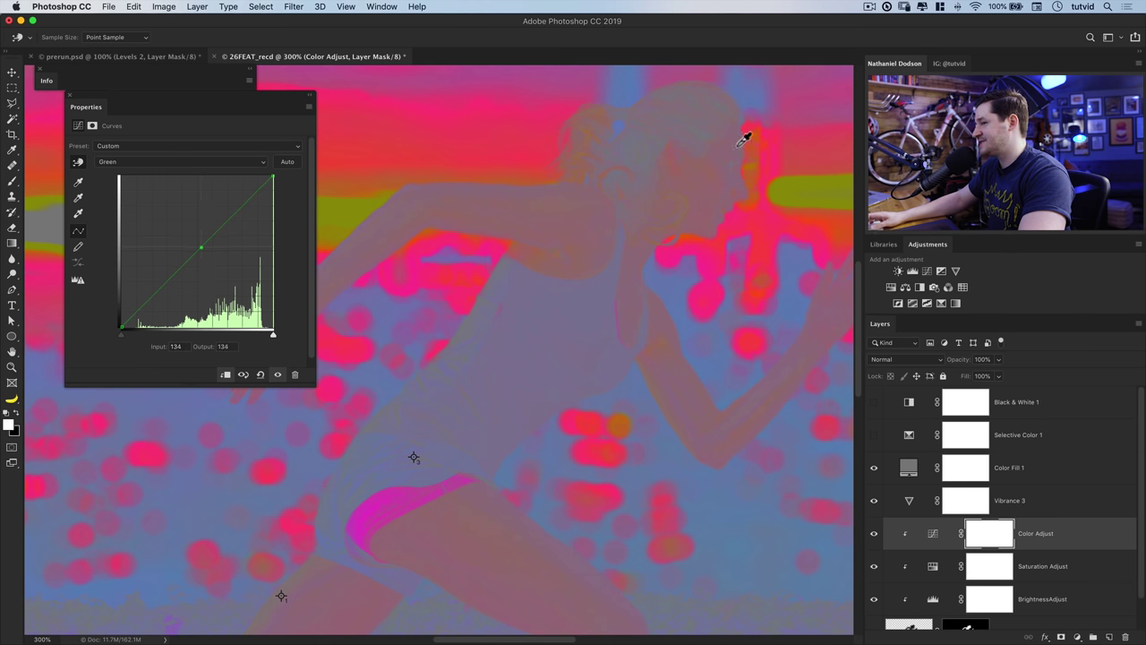
pyautogui.click(181, 160)
pyautogui.click(180, 152)
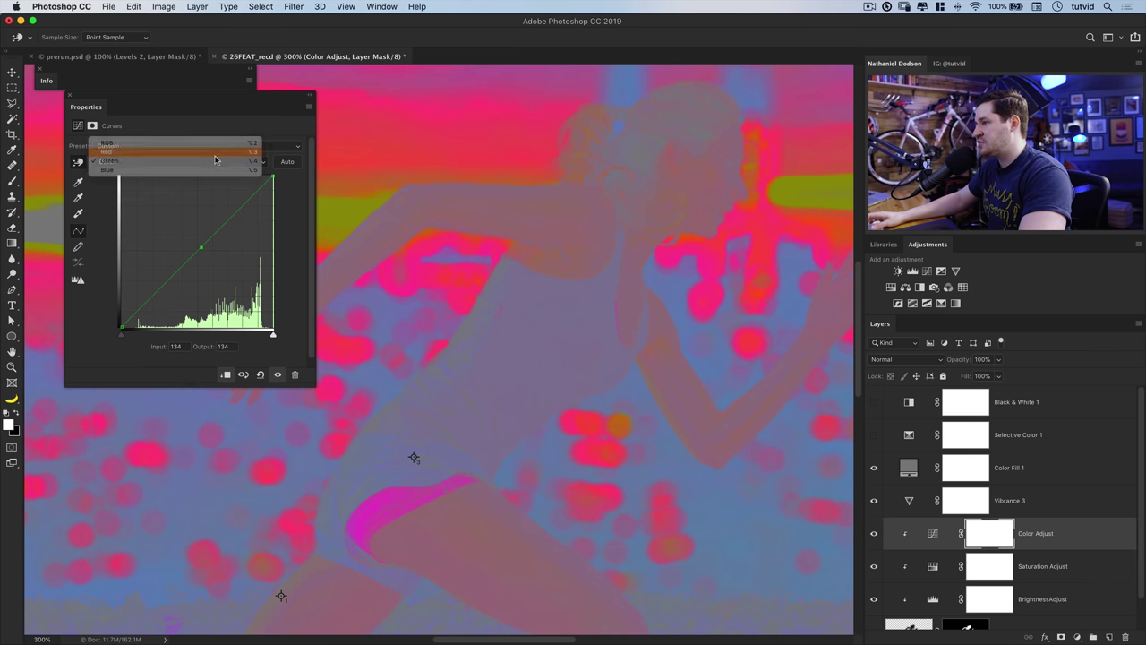
pyautogui.moveTo(551, 219); pyautogui.dragTo(549, 230)
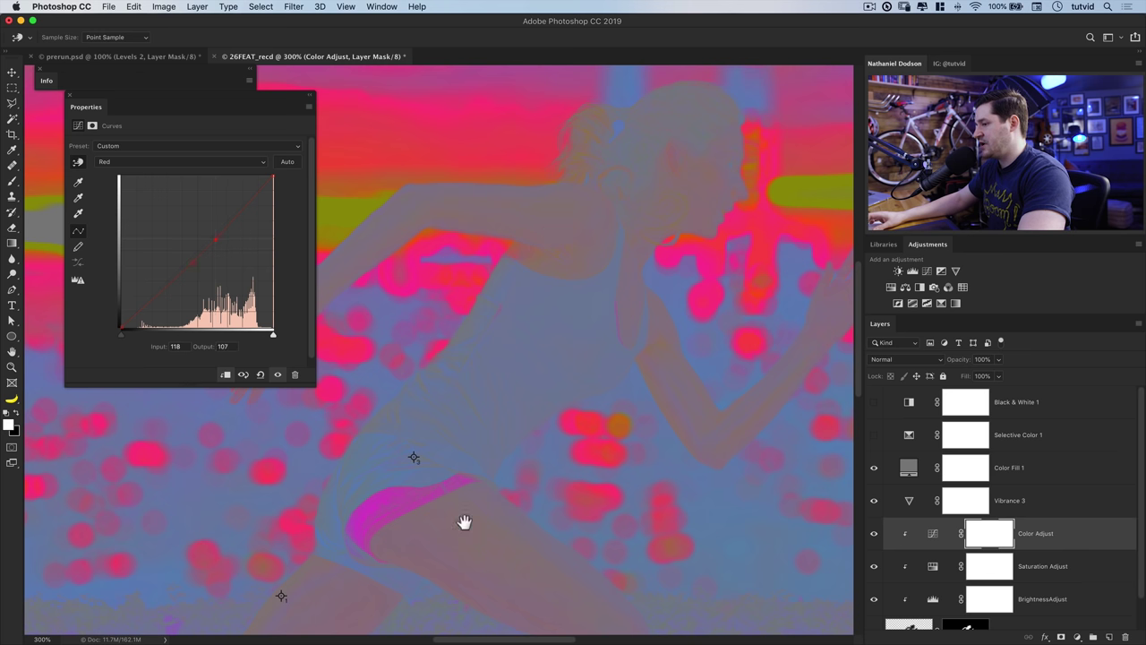
pyautogui.moveTo(463, 522); pyautogui.dragTo(583, 242)
# Raise a point on the Blue curve slightly, framing the runner's upper body.
pyautogui.moveTo(276, 427); pyautogui.dragTo(389, 402)
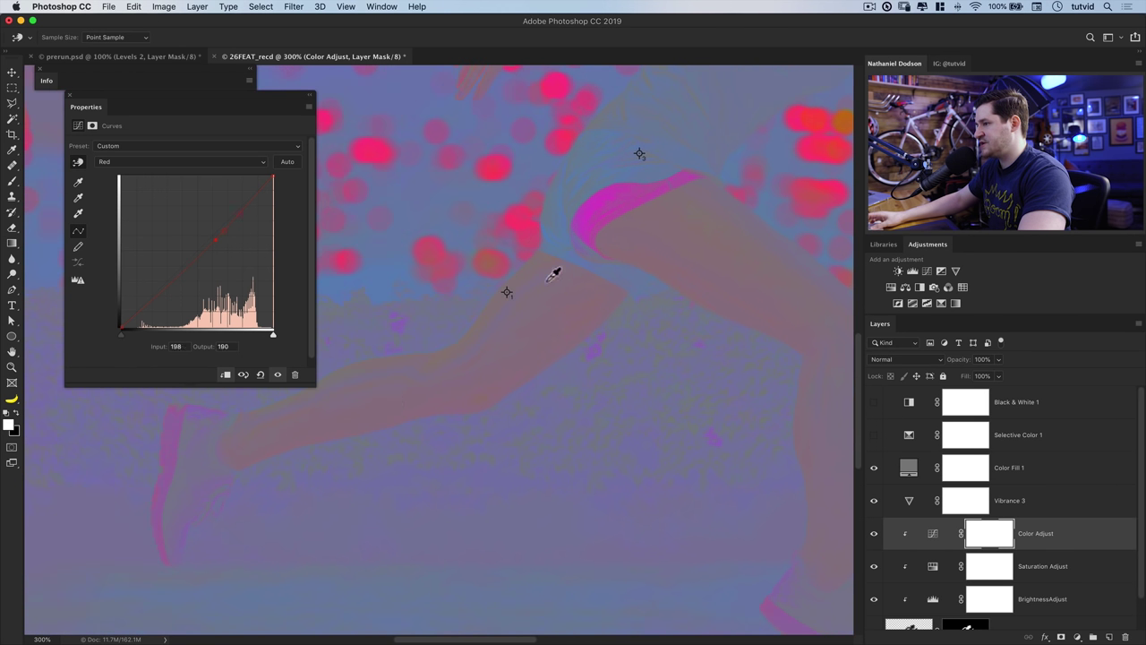
pyautogui.click(182, 162)
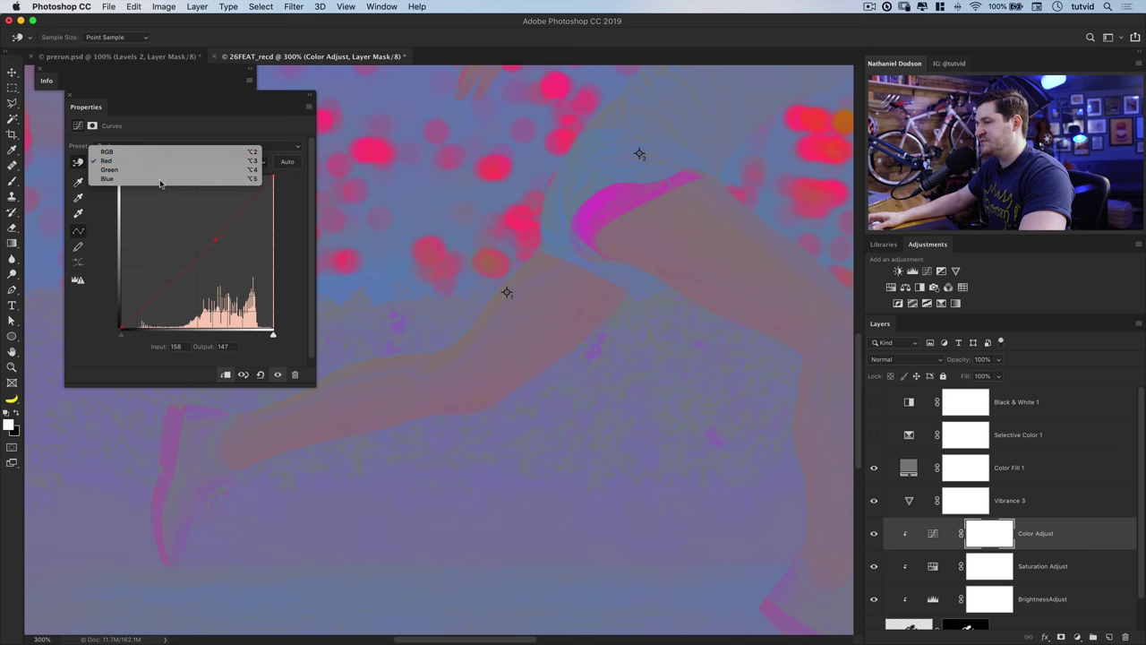
pyautogui.click(182, 186)
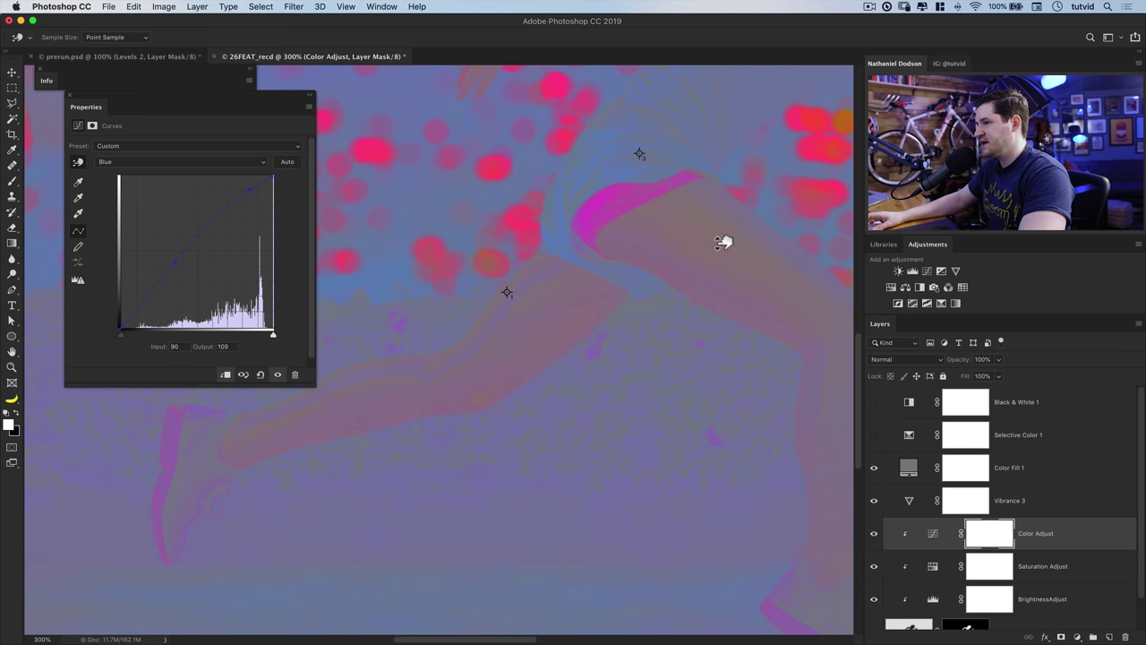
pyautogui.moveTo(723, 242); pyautogui.dragTo(724, 239)
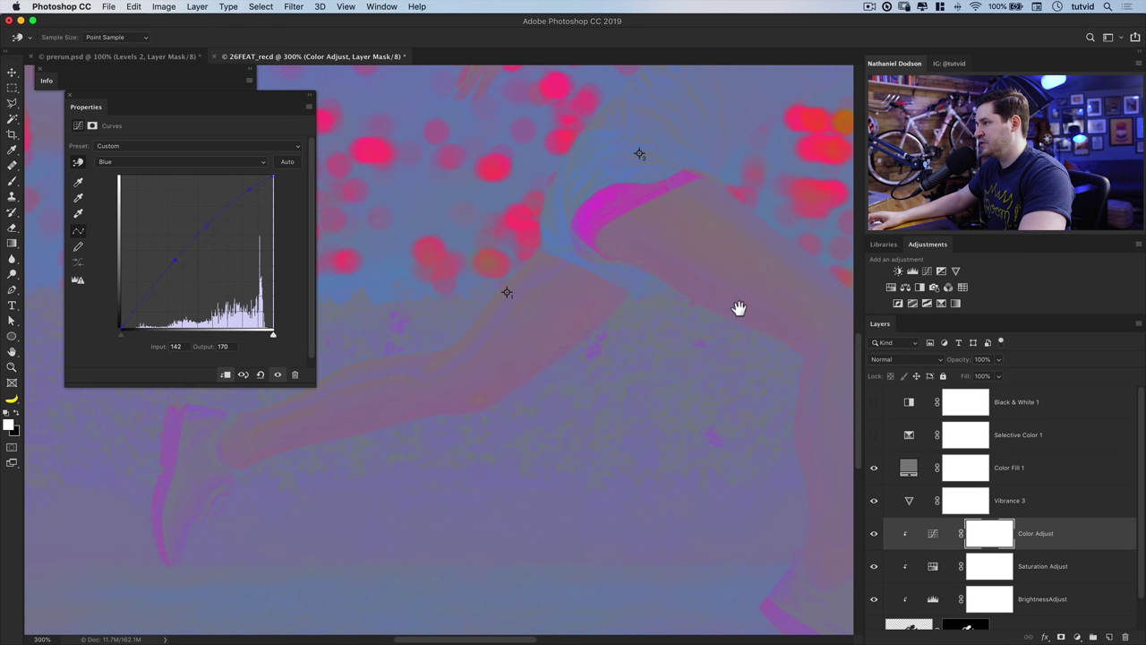
pyautogui.moveTo(739, 309); pyautogui.dragTo(499, 507)
pyautogui.moveTo(655, 258); pyautogui.dragTo(610, 341)
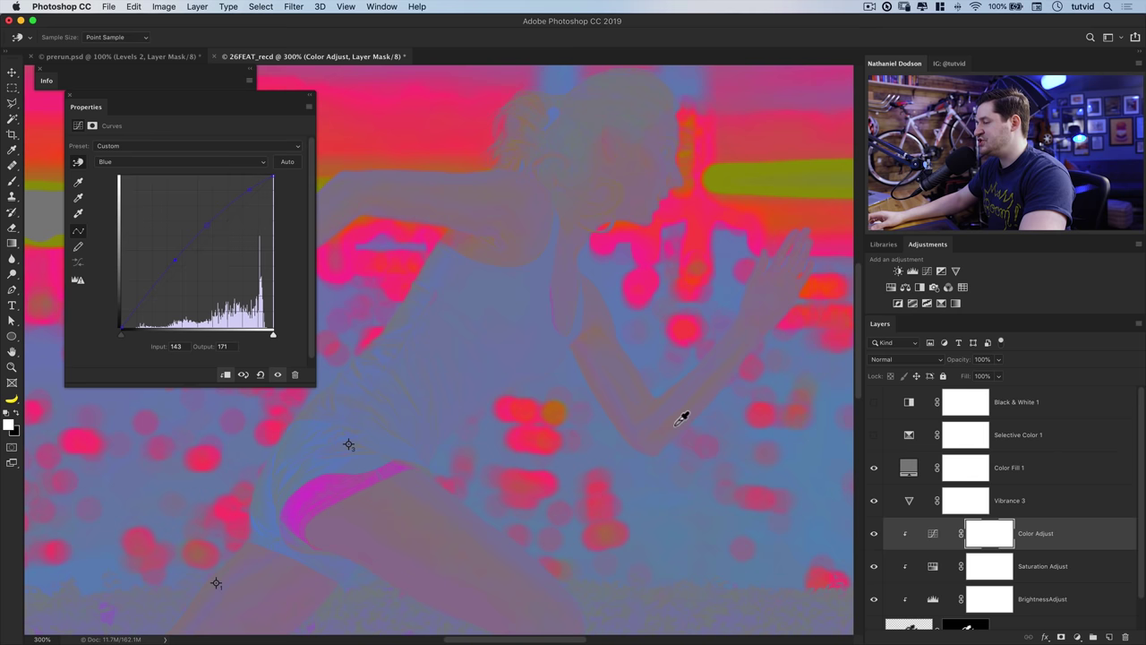
# Add a midpoint to the Green curve and nudge it slightly.
pyautogui.click(195, 162)
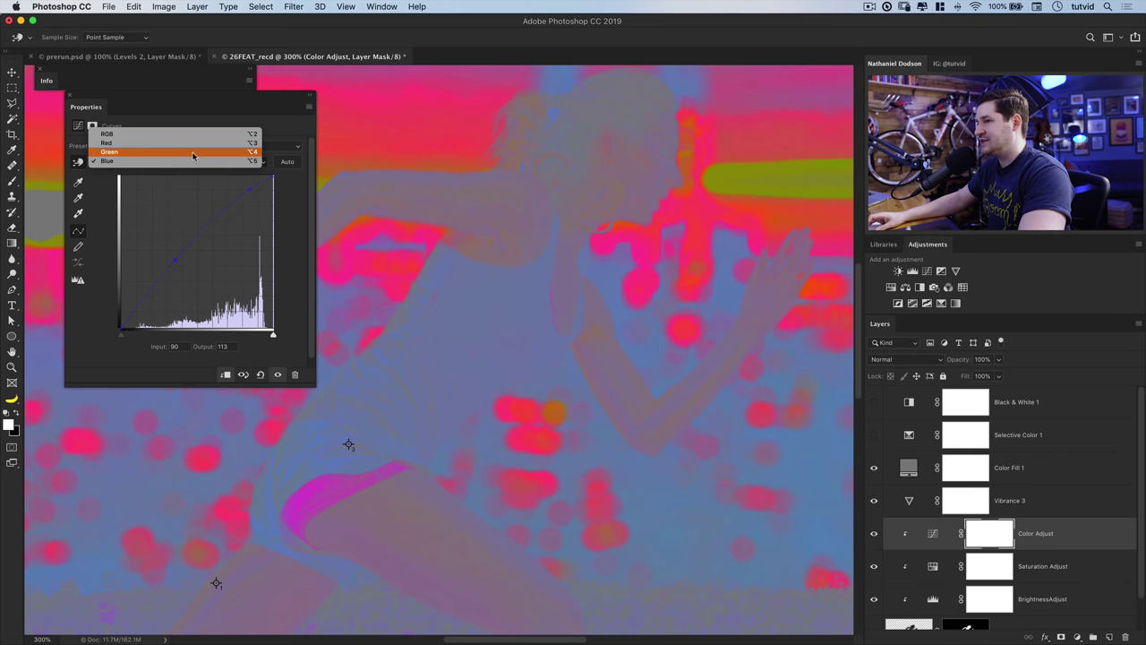
pyautogui.click(194, 153)
pyautogui.click(203, 246)
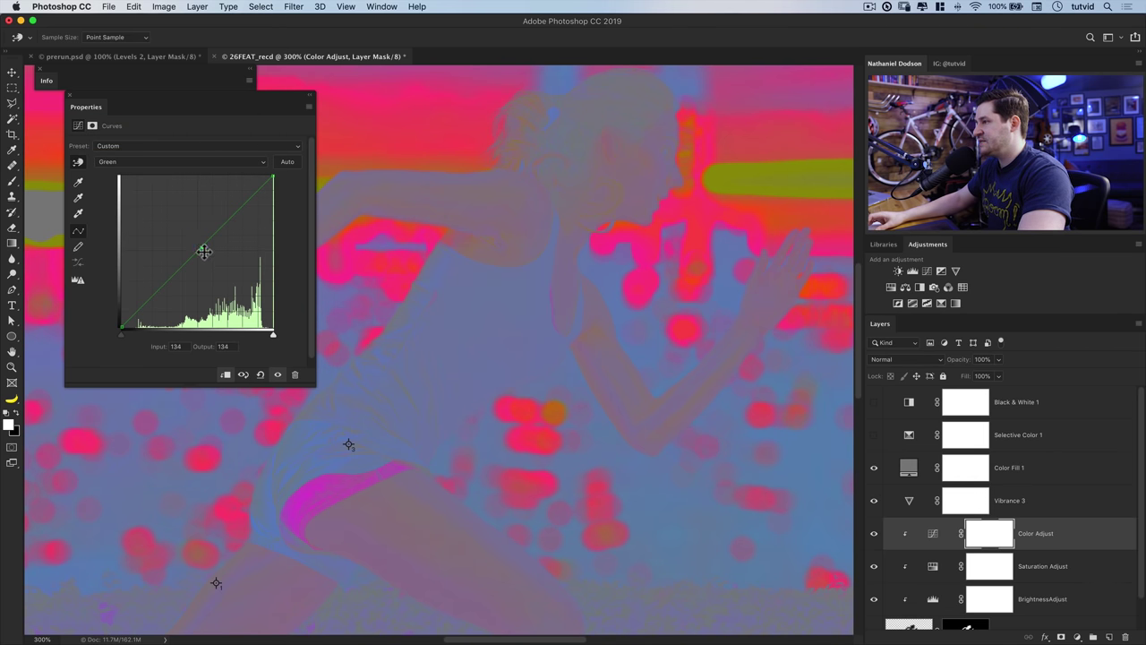
pyautogui.moveTo(202, 252); pyautogui.dragTo(205, 257)
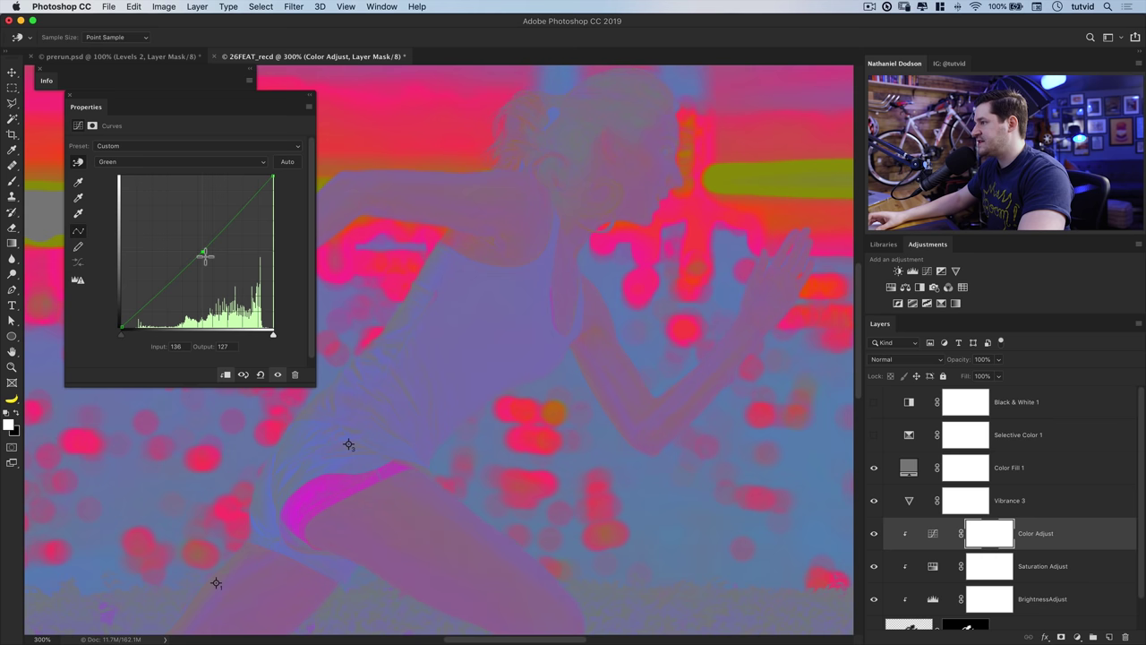
pyautogui.press('Up')
pyautogui.press('Up')
pyautogui.press('Up')
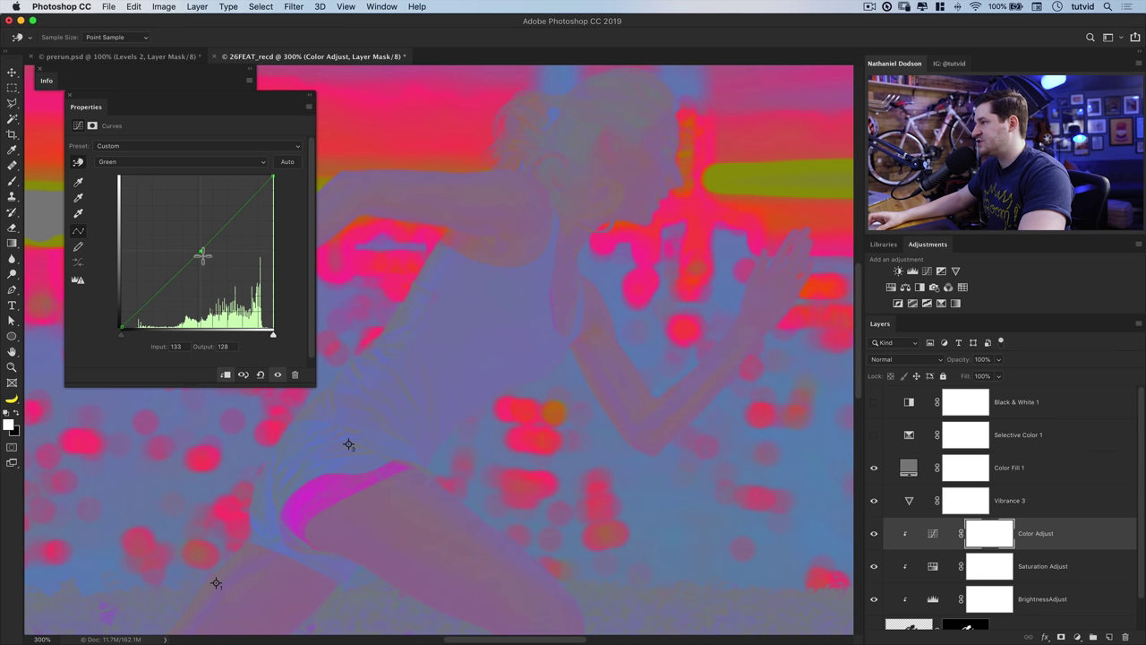
# Compare with Color Fill 1 hidden, then lift the Blue curve's black output to 12.
pyautogui.click(224, 161)
pyautogui.click(224, 176)
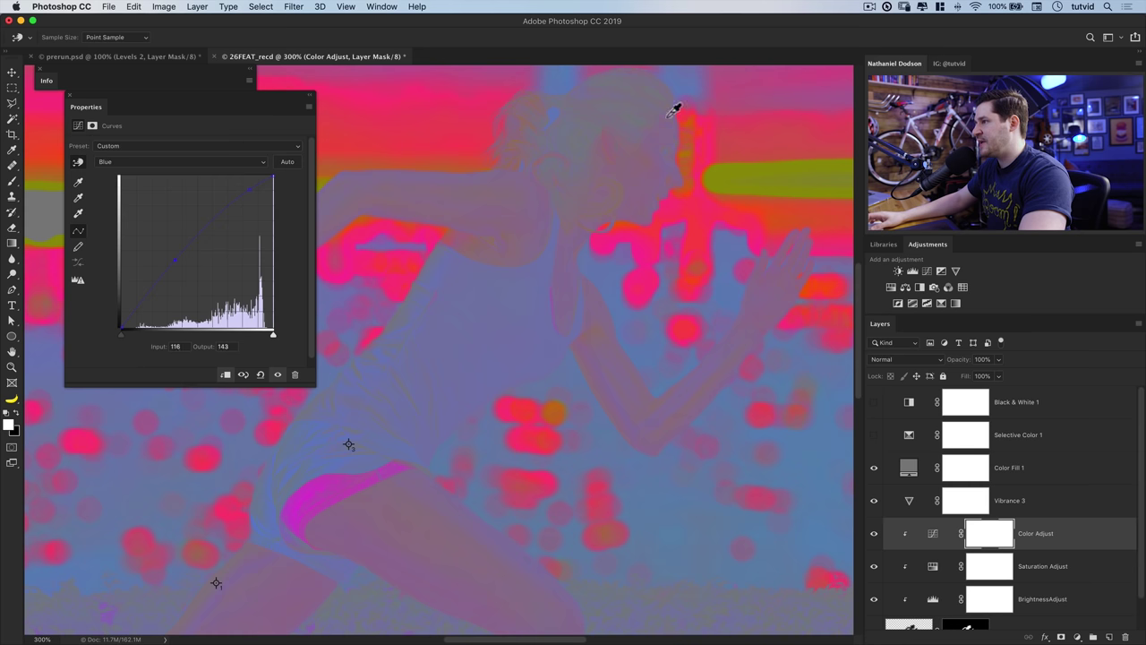
pyautogui.click(873, 467)
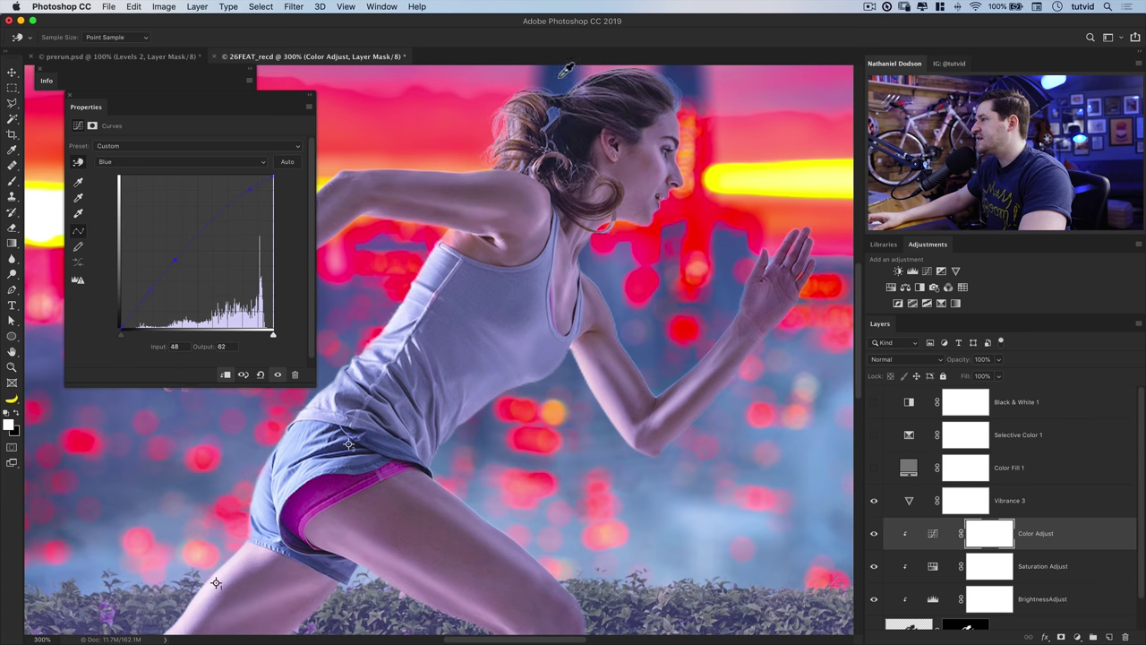
pyautogui.click(874, 468)
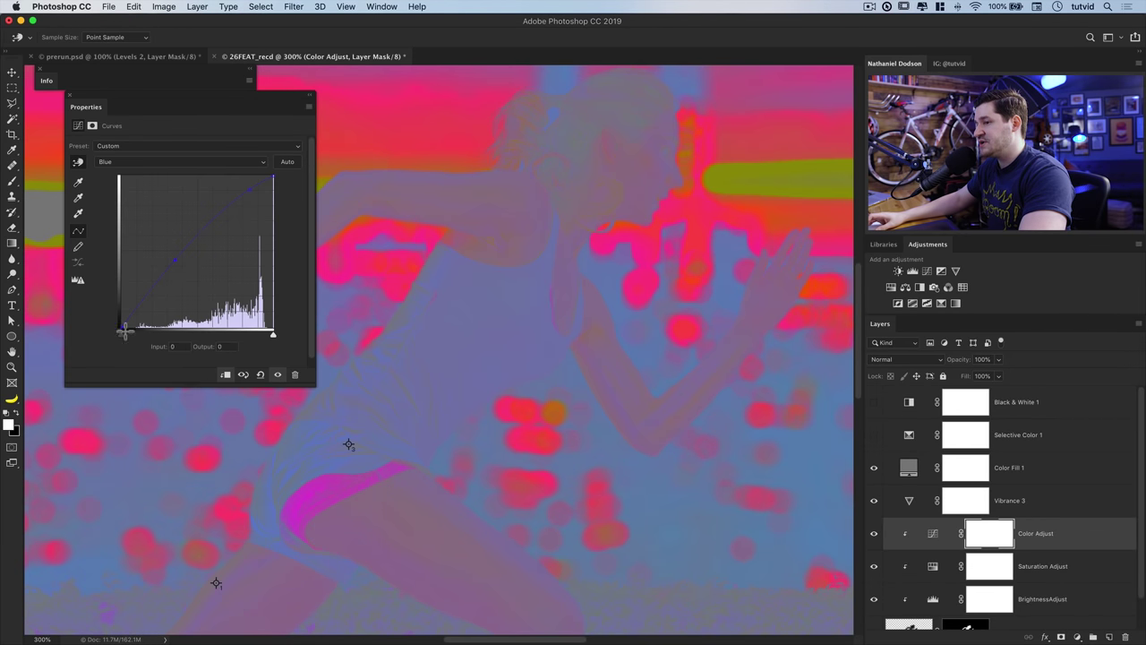
pyautogui.moveTo(124, 330); pyautogui.dragTo(123, 322)
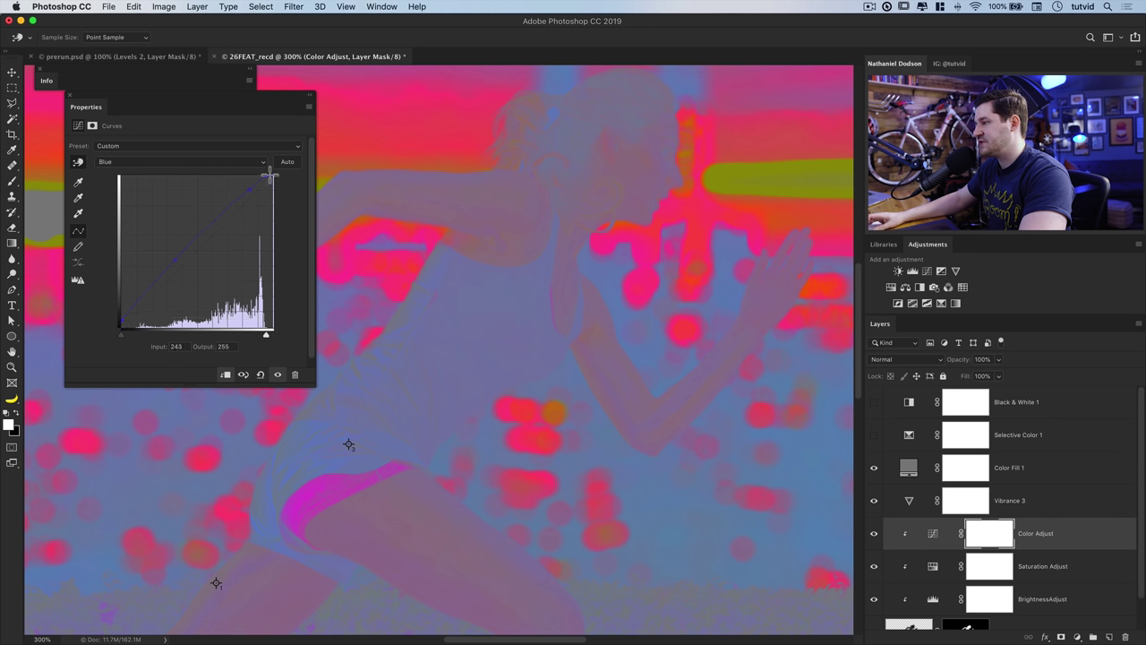
# Hide the Color Fill 1 overlay, view the image at 100%, and close the Curves properties.
pyautogui.click(874, 468)
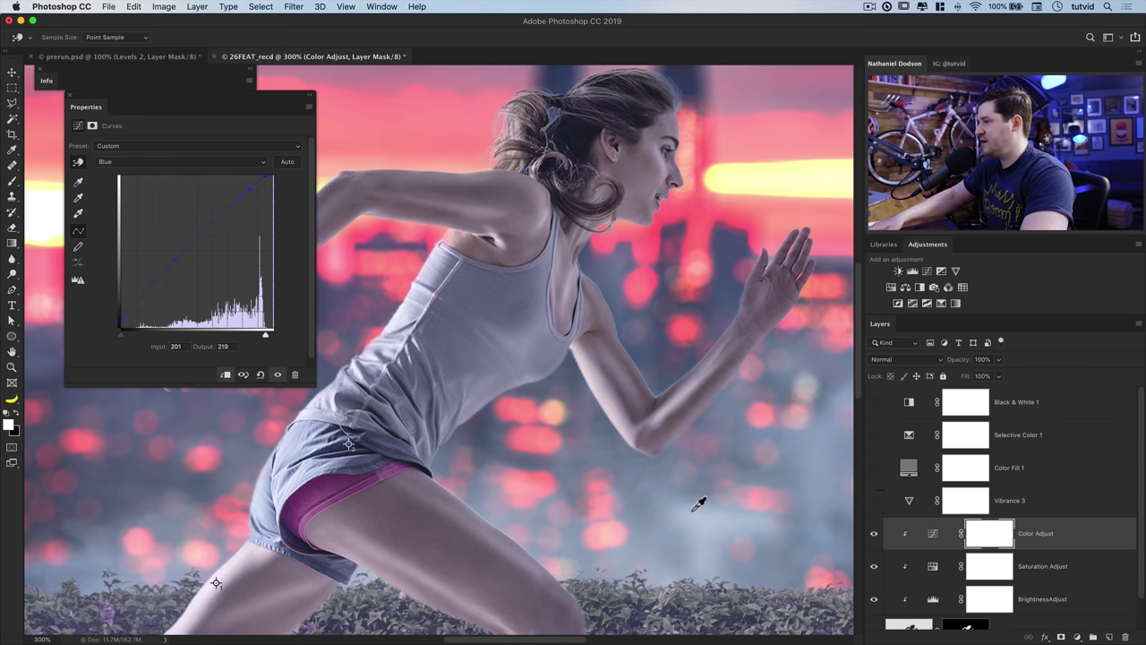
pyautogui.press('super+1')
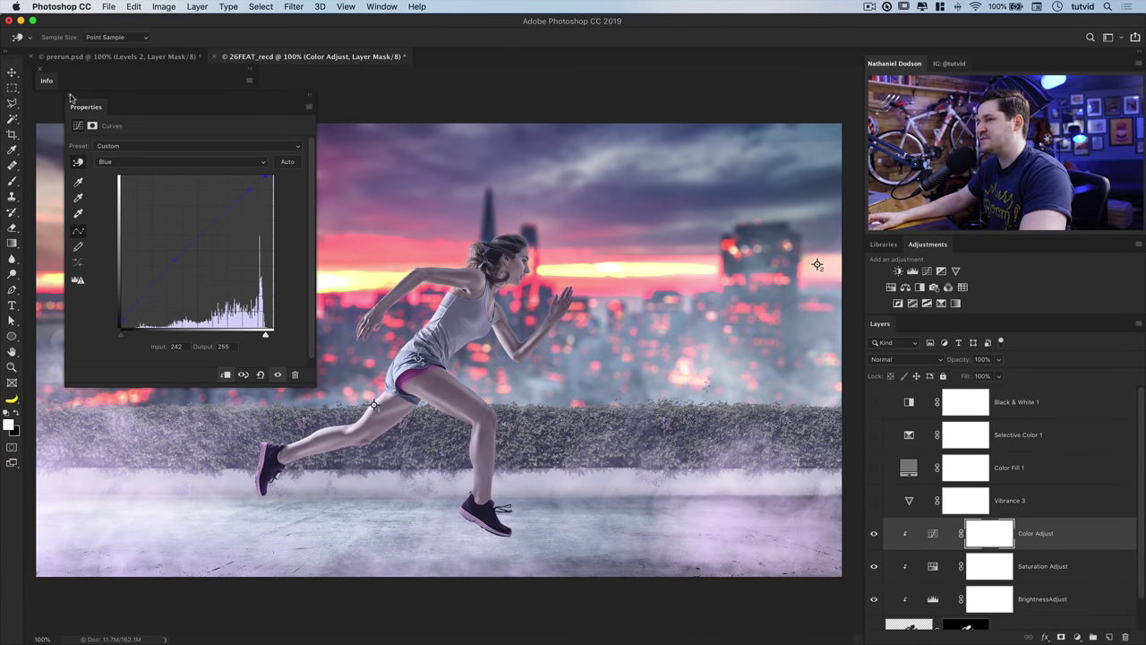
pyautogui.click(46, 82)
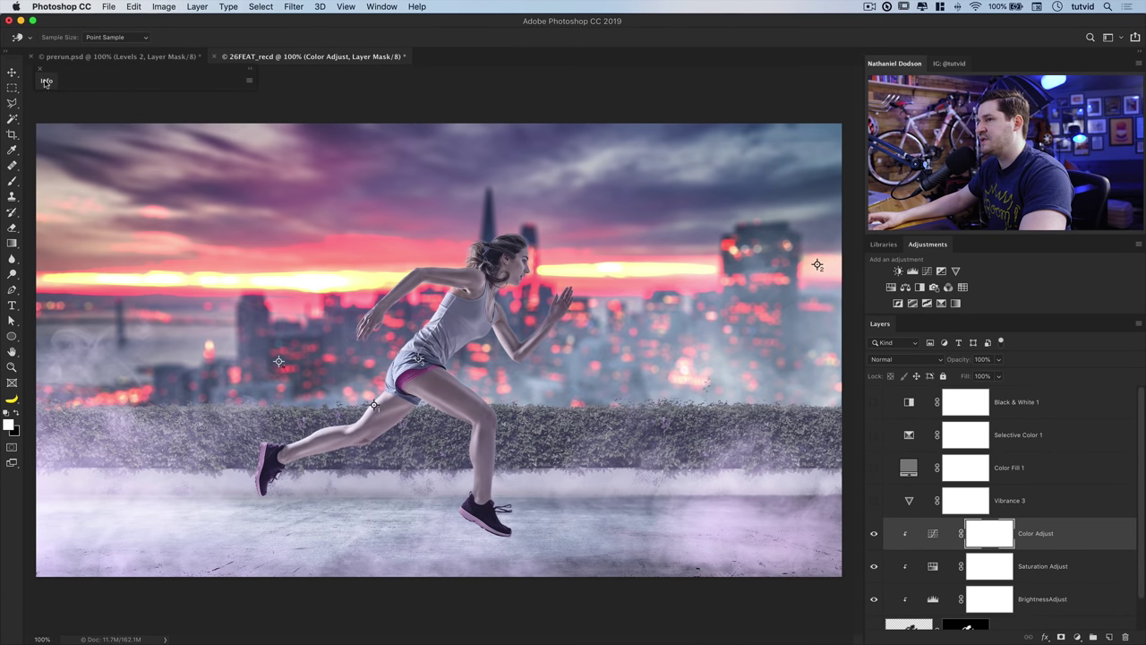
# Delete the four layers from Black & White 1 through Vibrance 3, then hide the runner's three adjustment layers.
pyautogui.click(912, 501)
pyautogui.press('z')
pyautogui.keyDown('shift'); pyautogui.click(915, 408); pyautogui.keyUp('shift')
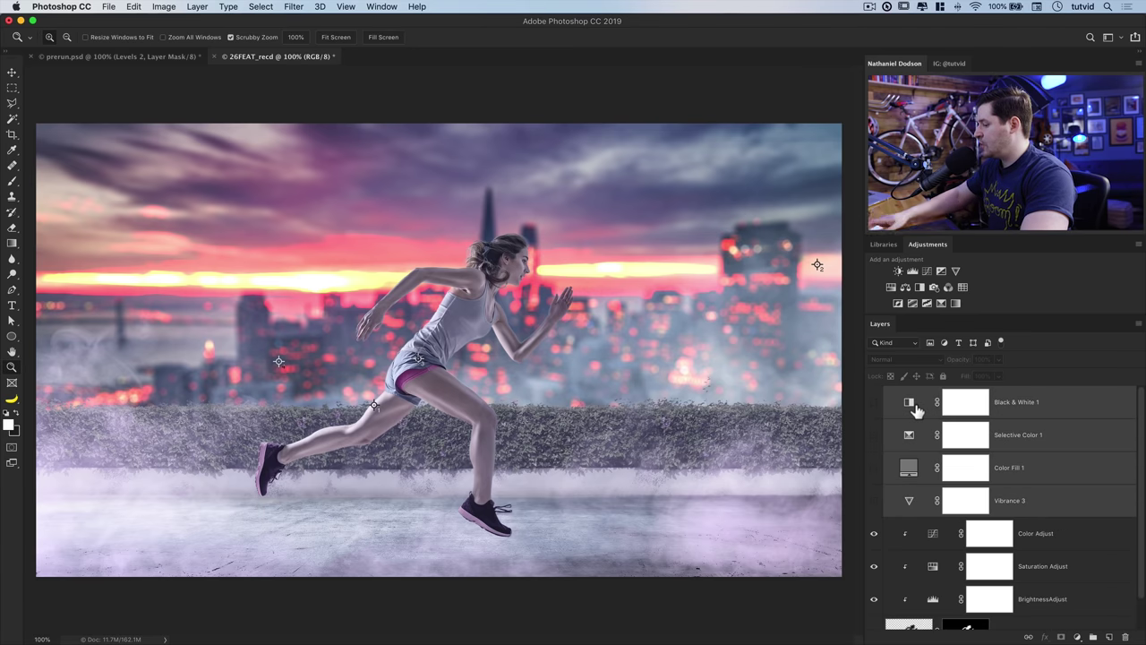
pyautogui.press('Delete')
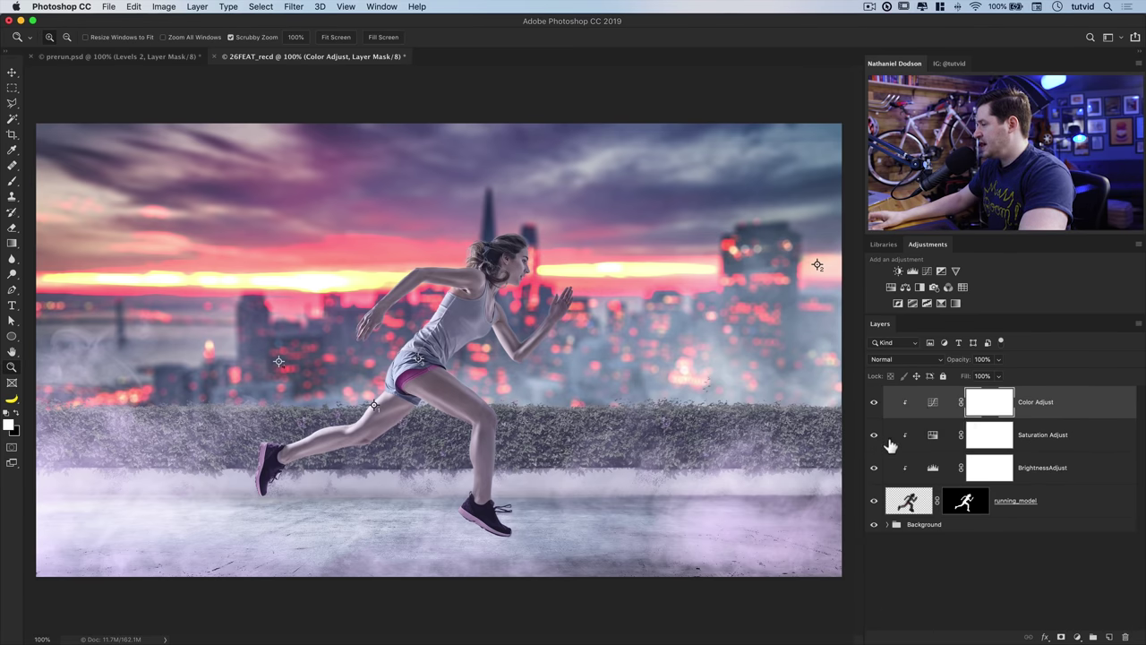
pyautogui.moveTo(874, 403); pyautogui.dragTo(877, 470)
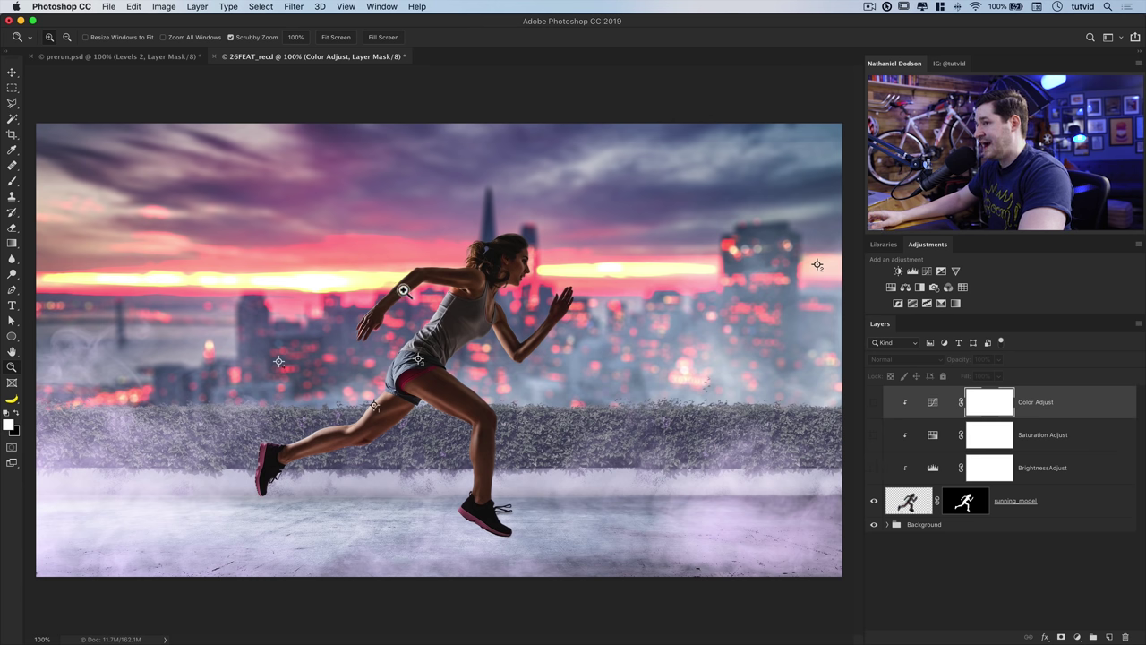
# Turn BrightnessAdjust, Saturation Adjust and Color Adjust back on.
pyautogui.press('v')
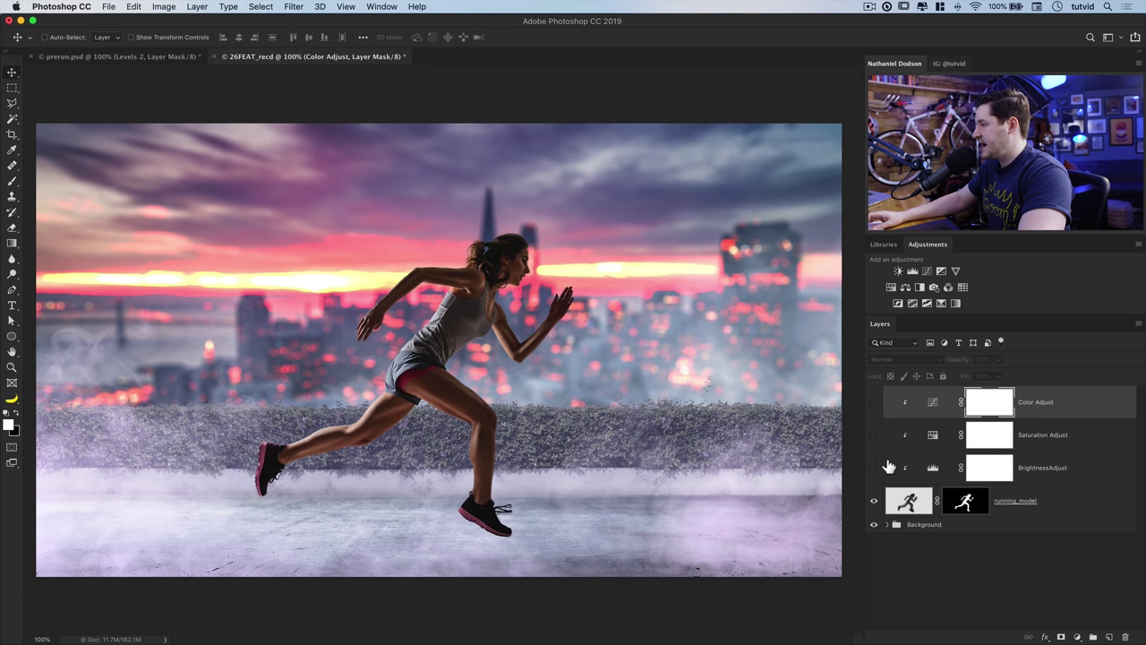
pyautogui.click(874, 468)
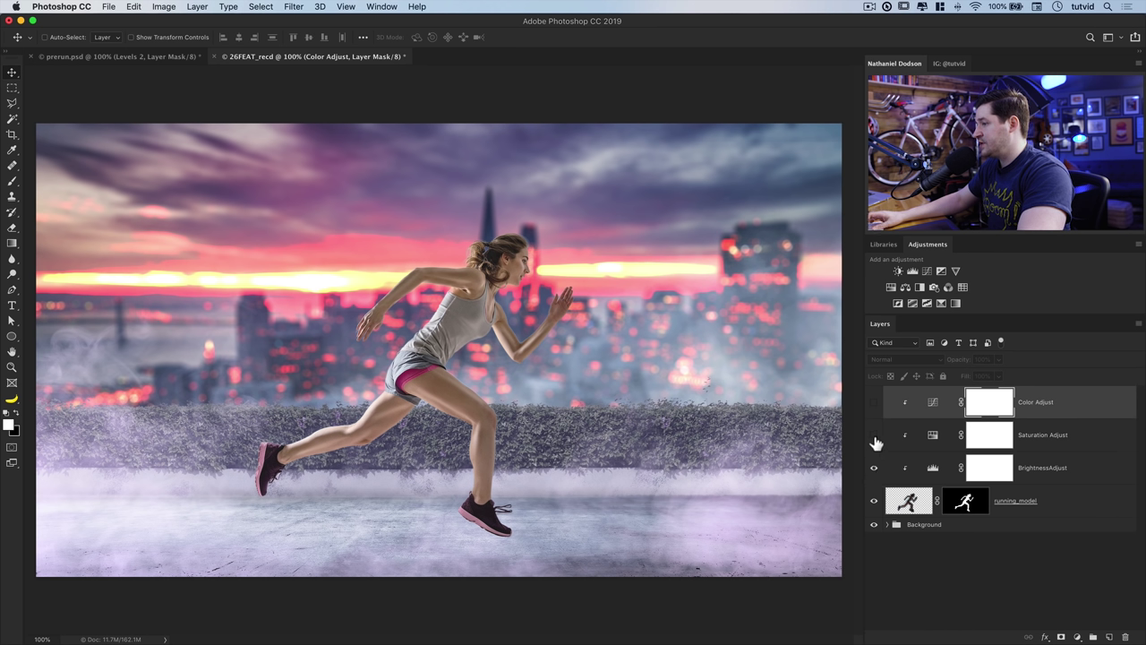
pyautogui.click(874, 435)
pyautogui.click(875, 402)
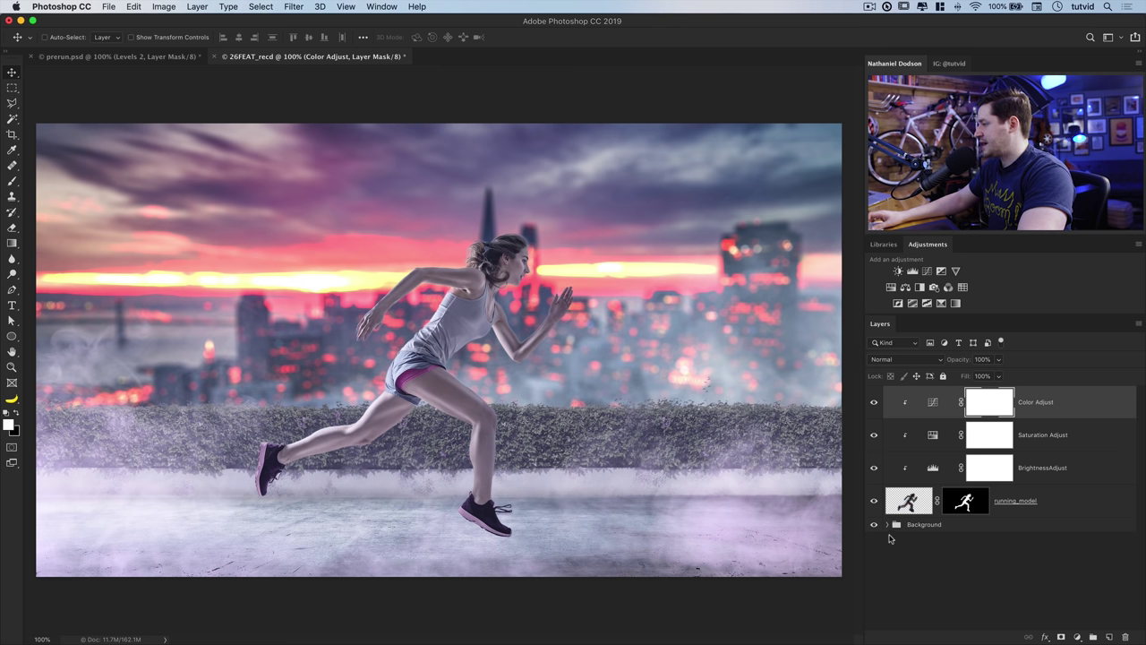
# In the Background group, show both Layer 5 shadows and the Layer 4 ground shadow, then zoom out to 66.7%.
pyautogui.click(887, 524)
pyautogui.scroll(-5, 931, 511)
pyautogui.scroll(3, 902, 488)
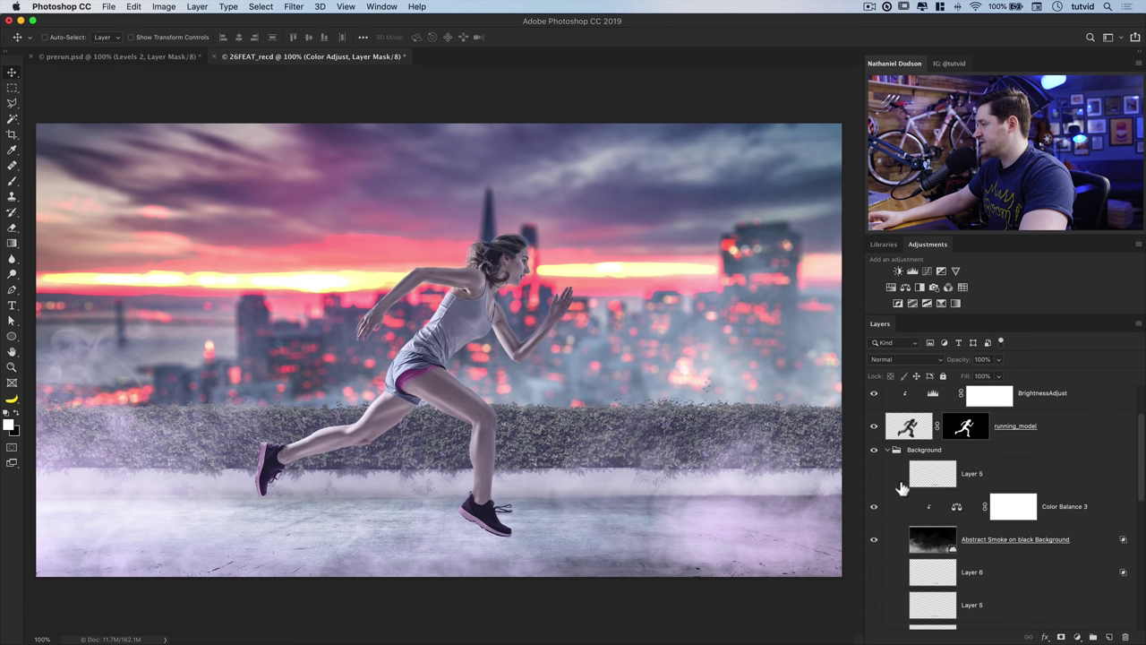
pyautogui.click(874, 474)
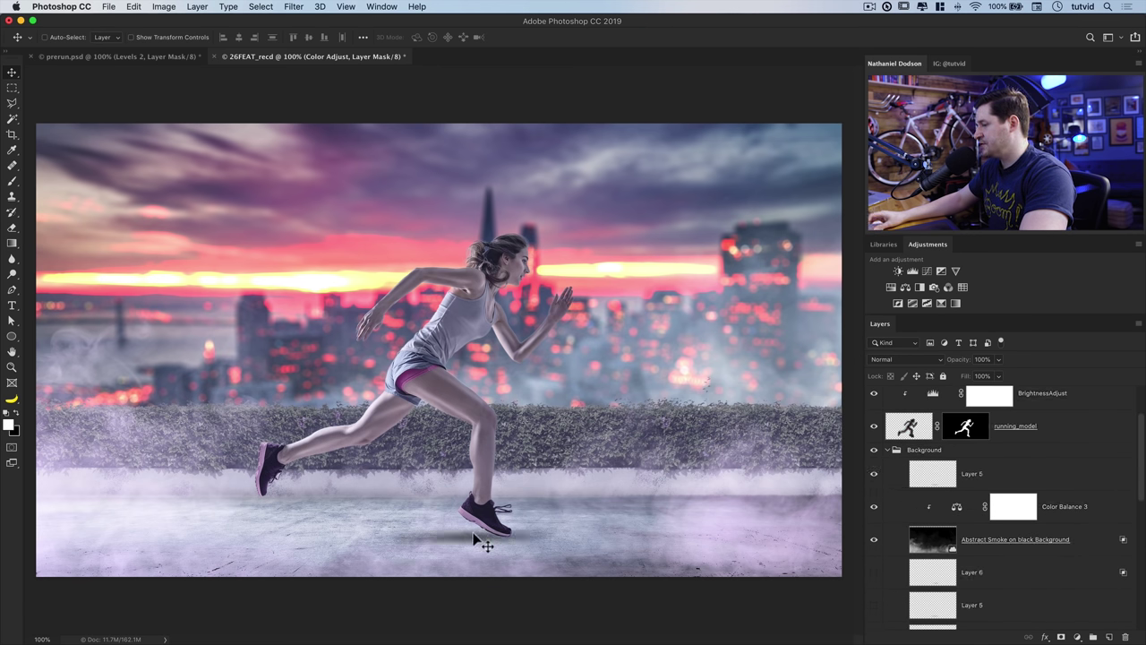
pyautogui.scroll(-5, 910, 509)
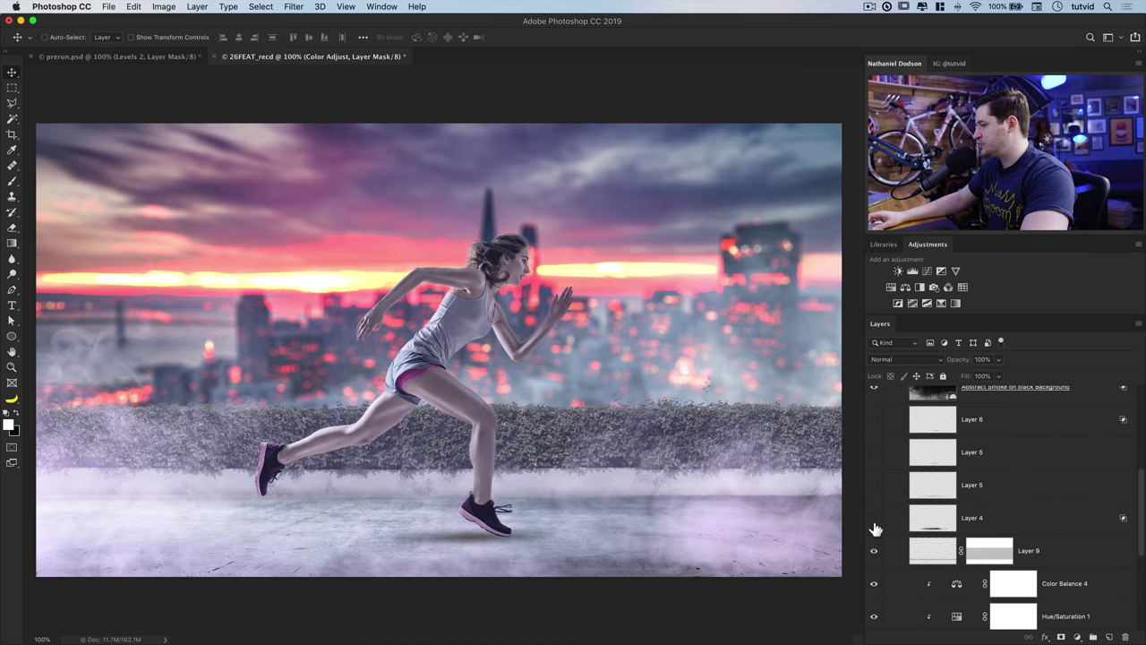
pyautogui.click(874, 519)
pyautogui.click(874, 486)
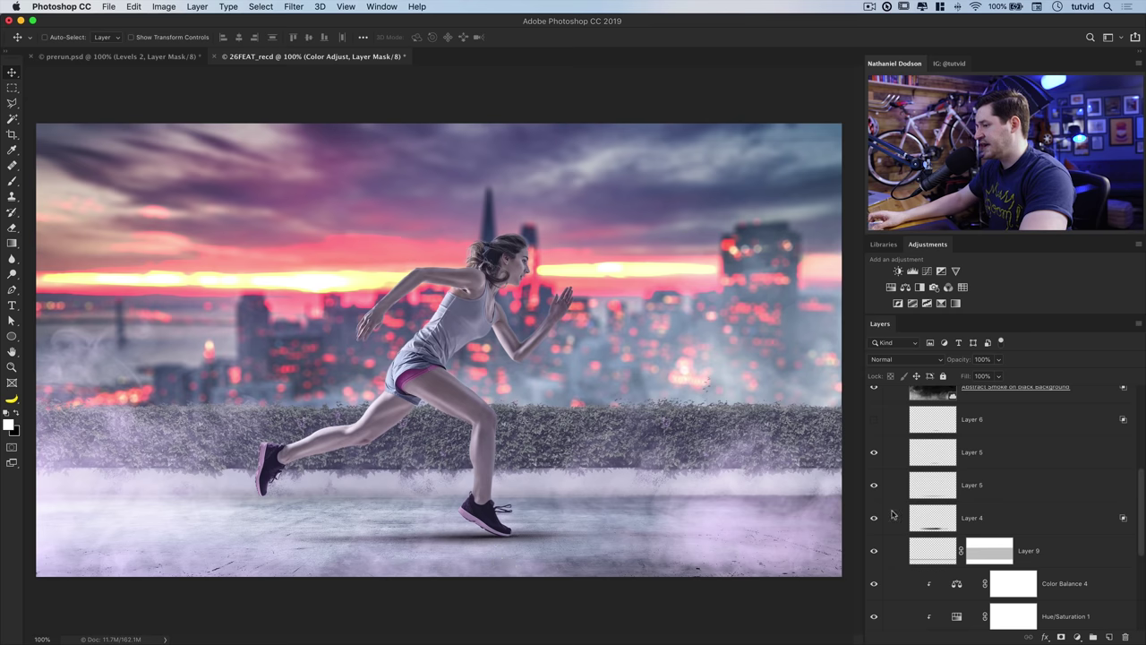
pyautogui.scroll(5, 993, 498)
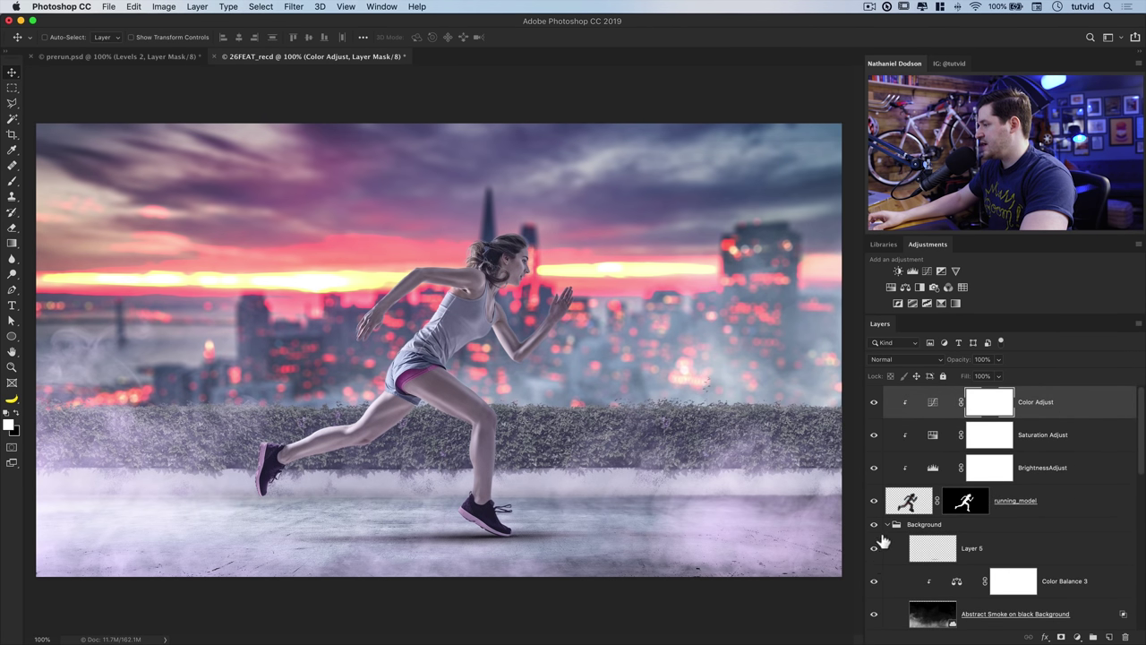
pyautogui.click(887, 524)
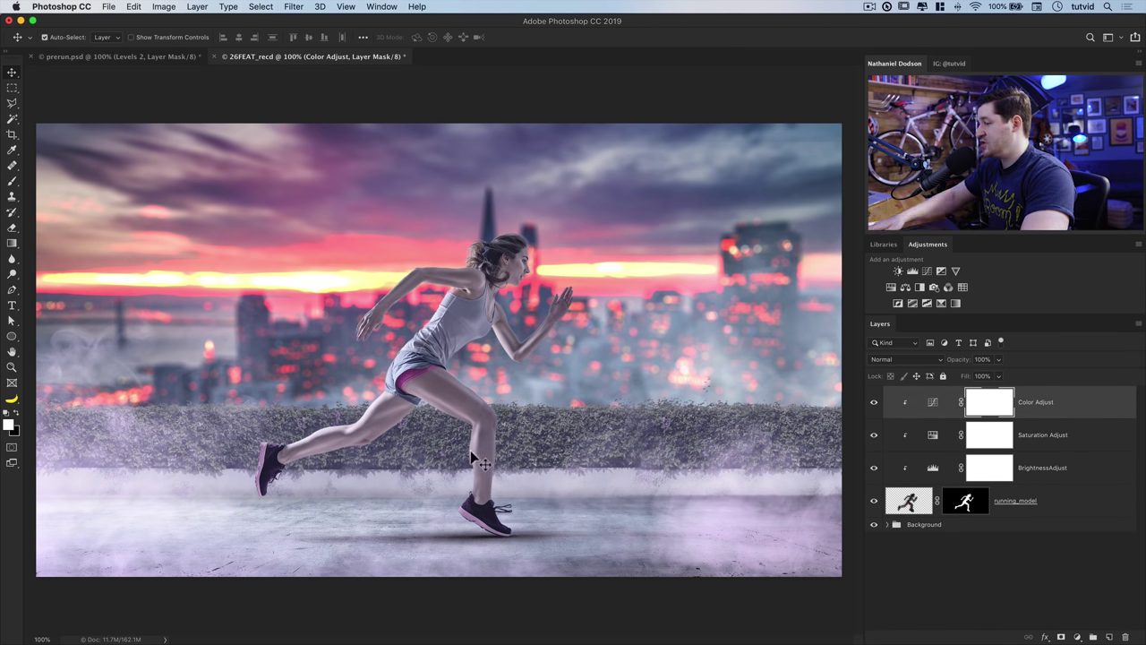
pyautogui.press('super+minus')
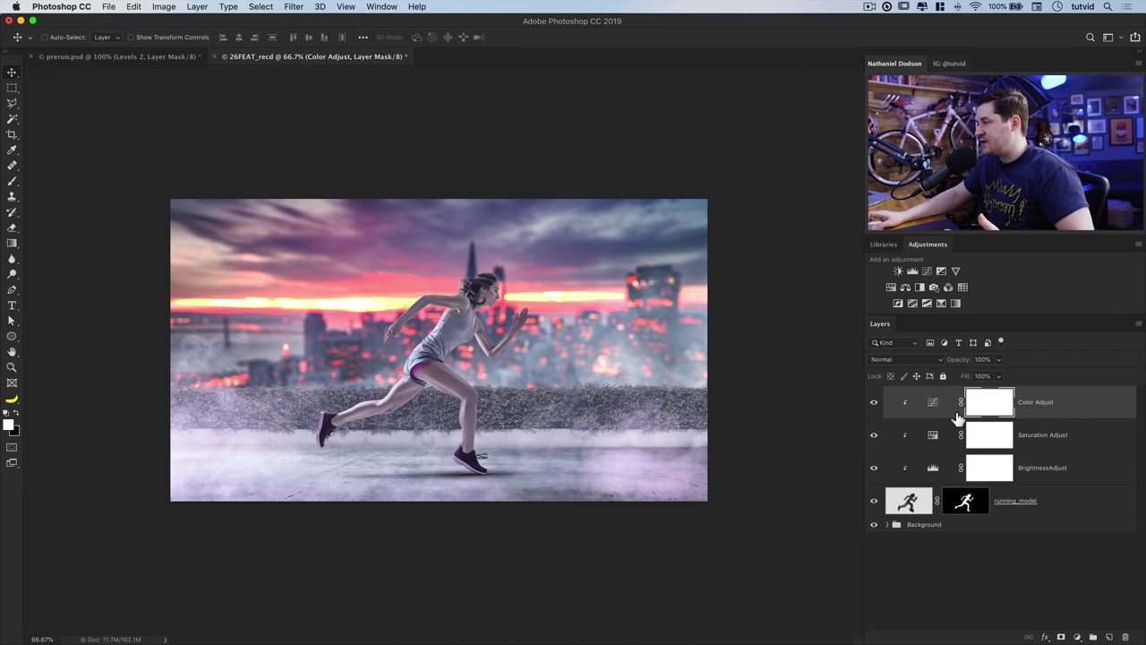
# Add a Color Lookup 1 layer using the Crisp_Warm.look LUT and compare it on and off.
pyautogui.click(963, 287)
pyautogui.click(201, 146)
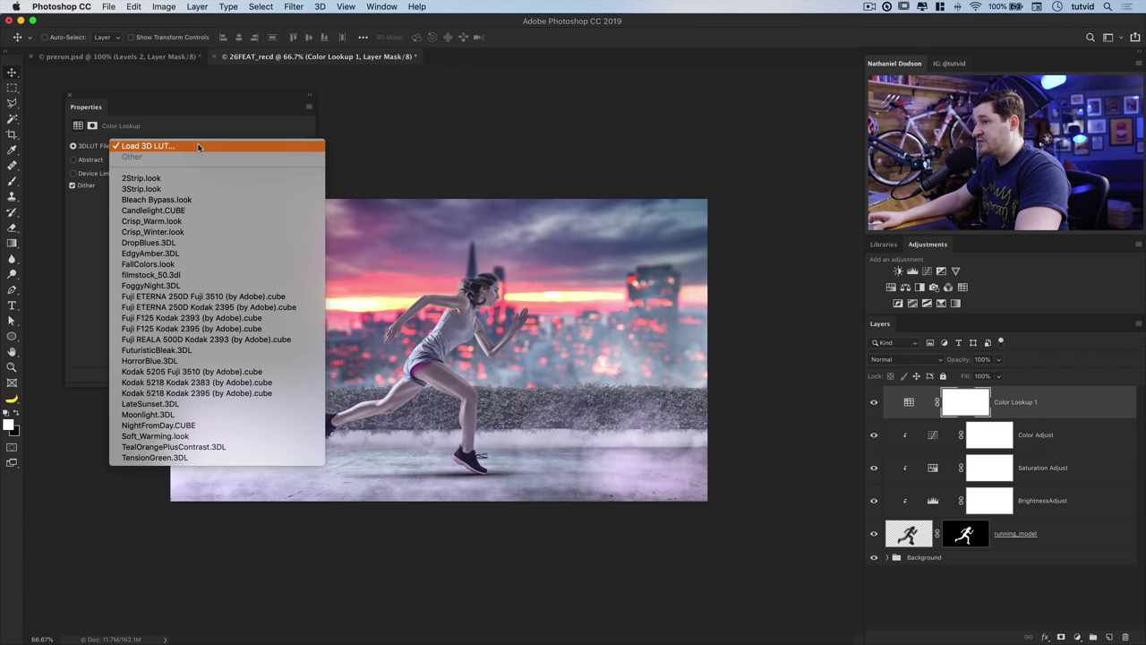
pyautogui.click(154, 221)
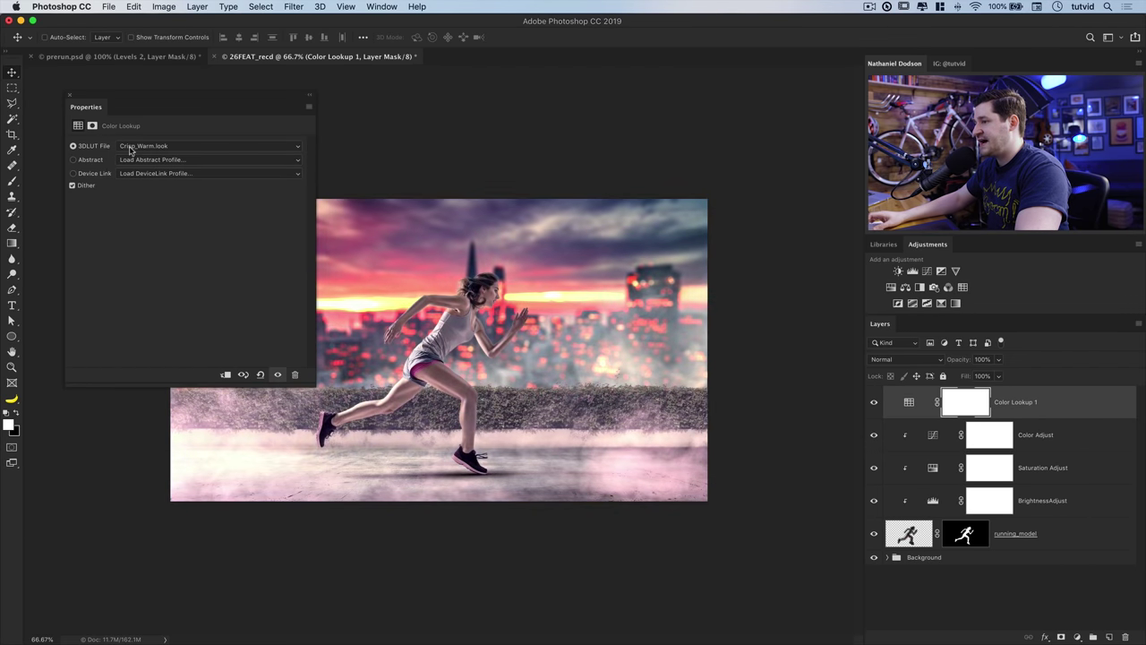
pyautogui.moveTo(184, 109); pyautogui.dragTo(159, 87)
pyautogui.click(873, 404)
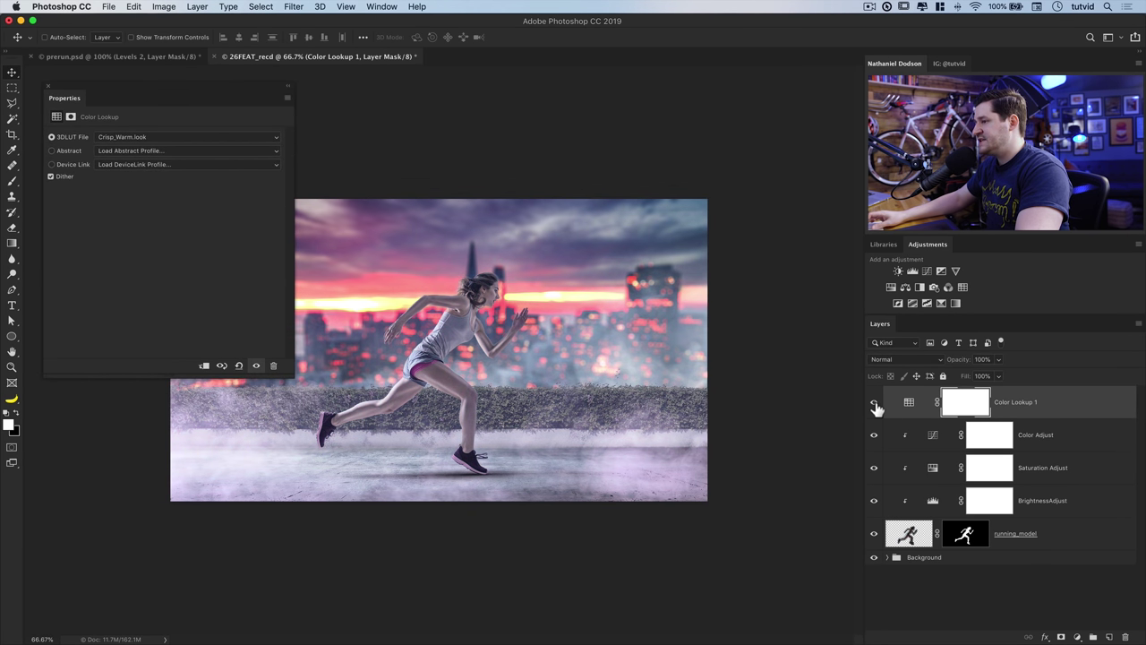
pyautogui.click(873, 403)
# Add Curves above Color Adjust: white point lowered to 224, midtone 108 to 84, black output 0.
pyautogui.click(933, 437)
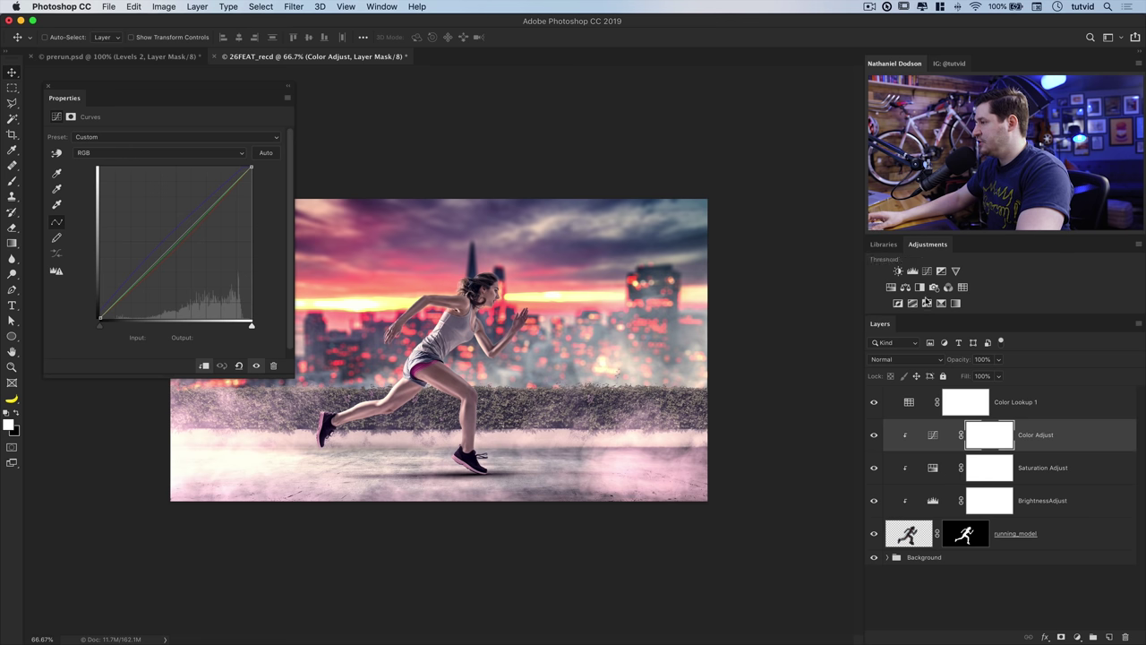
pyautogui.click(928, 274)
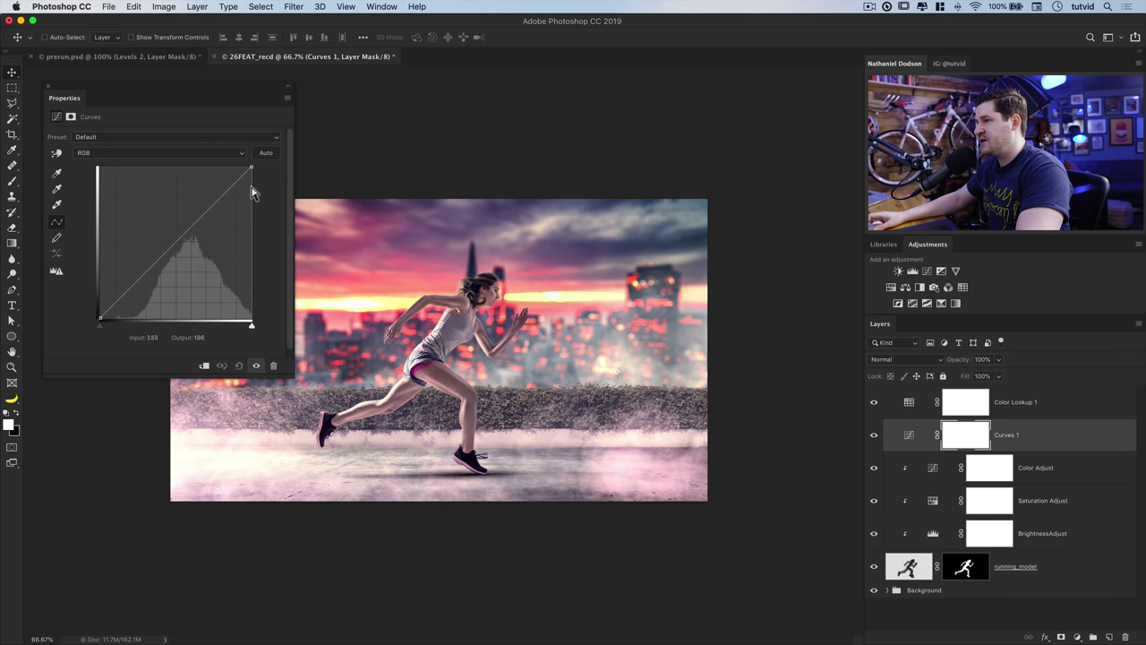
pyautogui.moveTo(254, 171); pyautogui.dragTo(262, 190)
pyautogui.moveTo(165, 257); pyautogui.dragTo(174, 265)
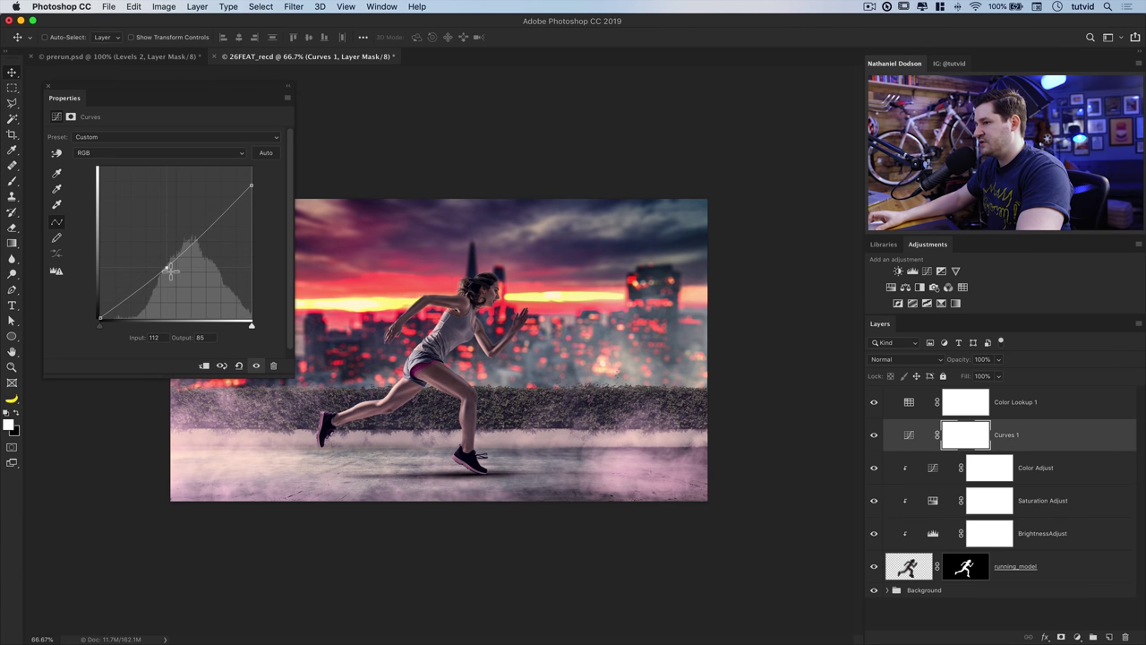
pyautogui.moveTo(168, 271); pyautogui.dragTo(167, 270)
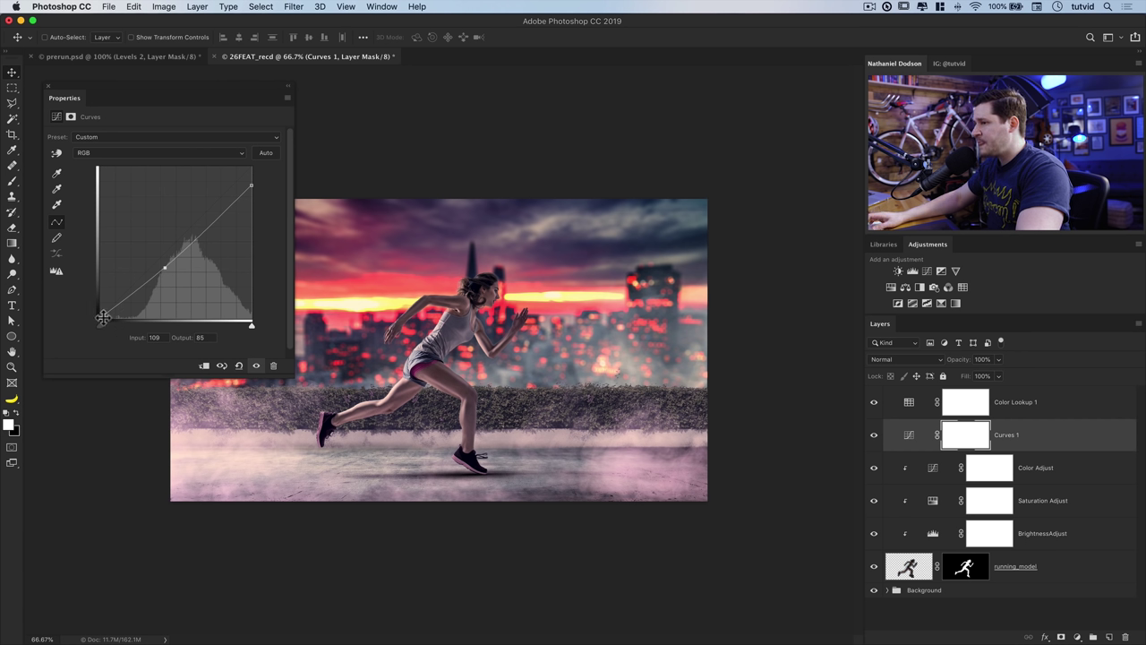
pyautogui.moveTo(101, 316); pyautogui.dragTo(97, 324)
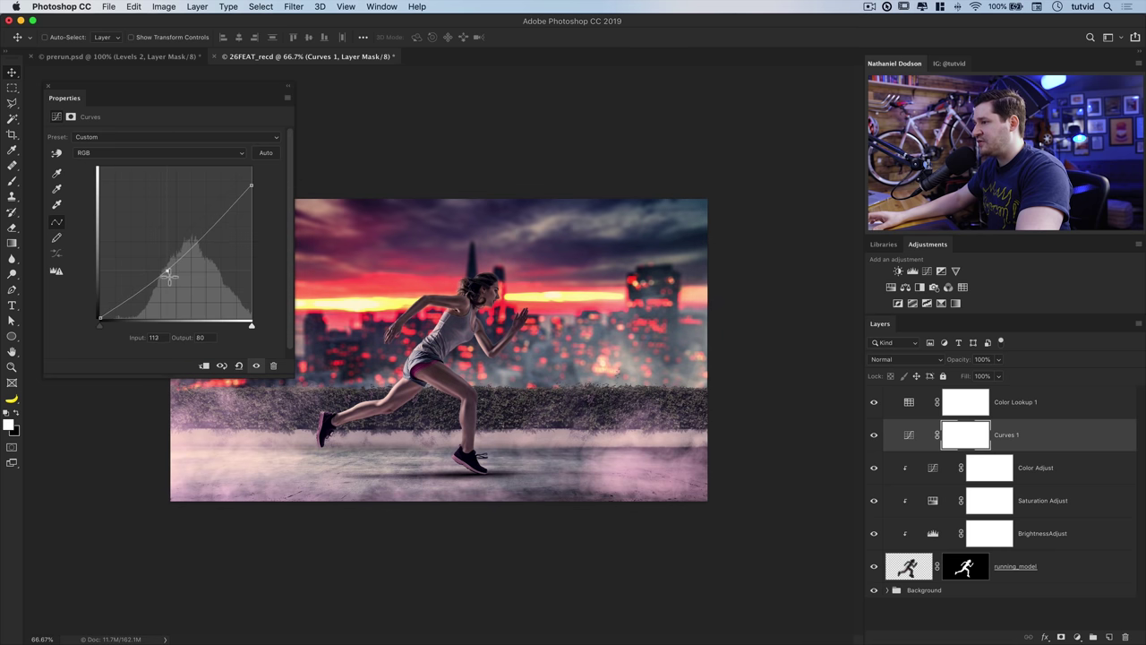
pyautogui.moveTo(165, 270); pyautogui.dragTo(165, 270)
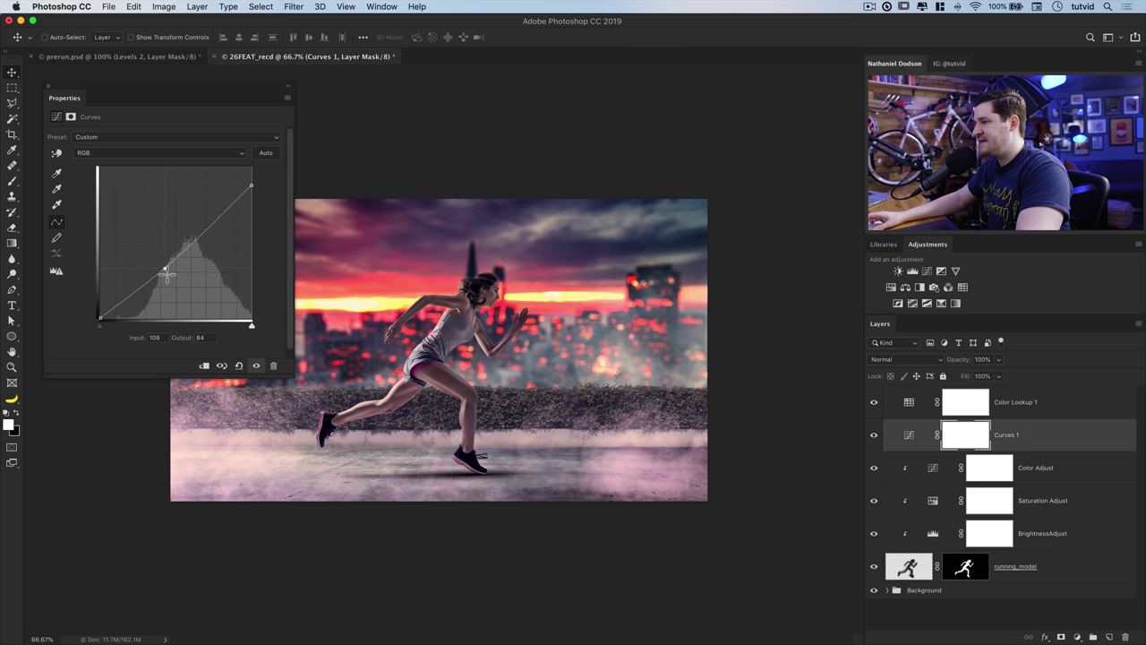
pyautogui.doubleClick(59, 98)
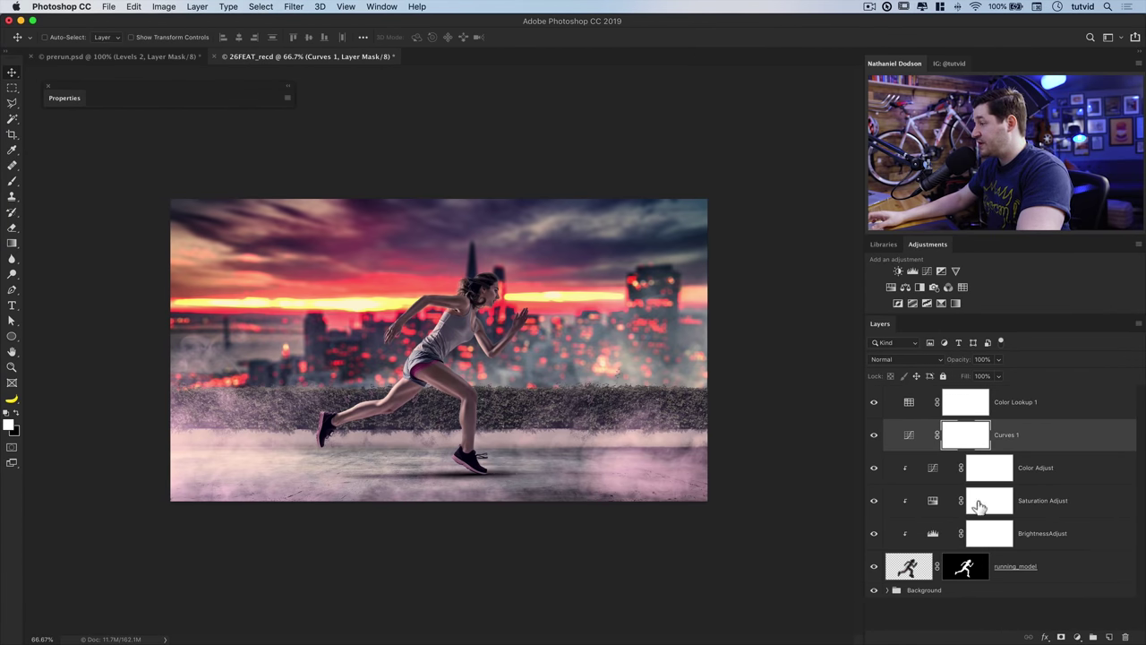
pyautogui.click(936, 536)
pyautogui.click(934, 536)
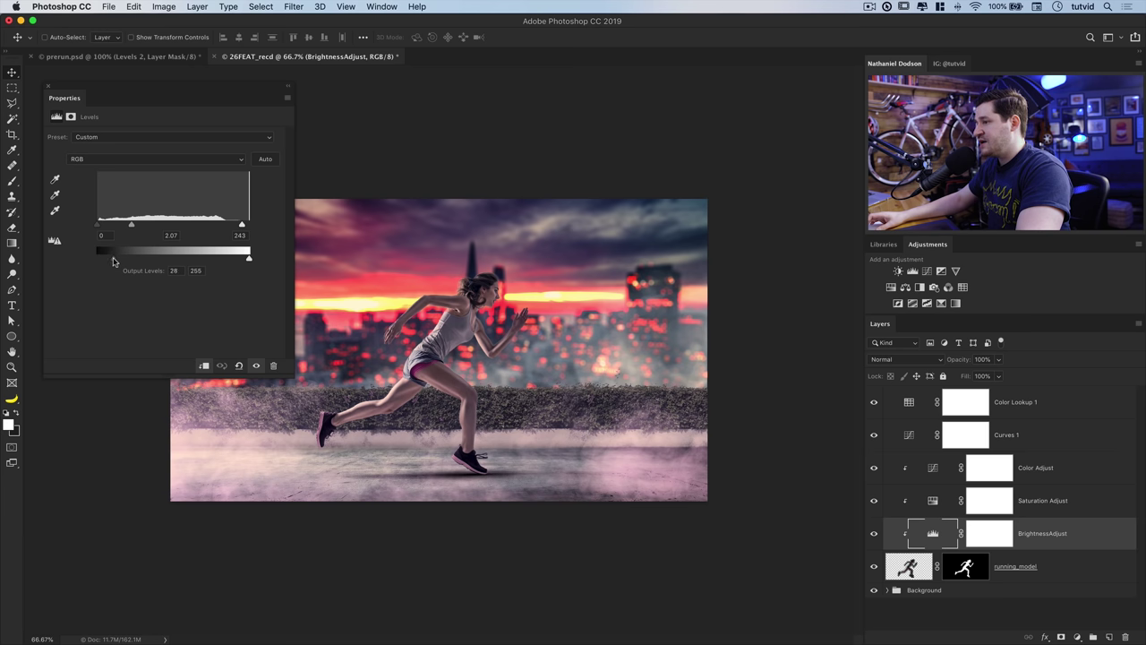
pyautogui.doubleClick(53, 97)
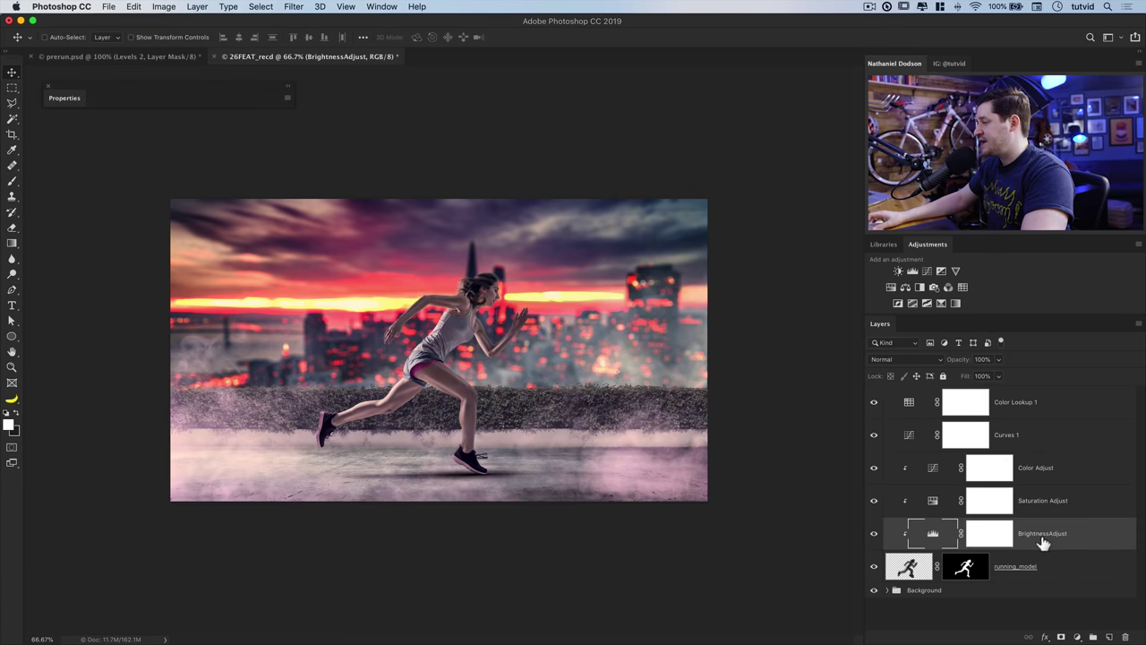
# Fill the BrightnessAdjust mask with a top-to-bottom gradient and compare the mask on and off.
pyautogui.click(991, 536)
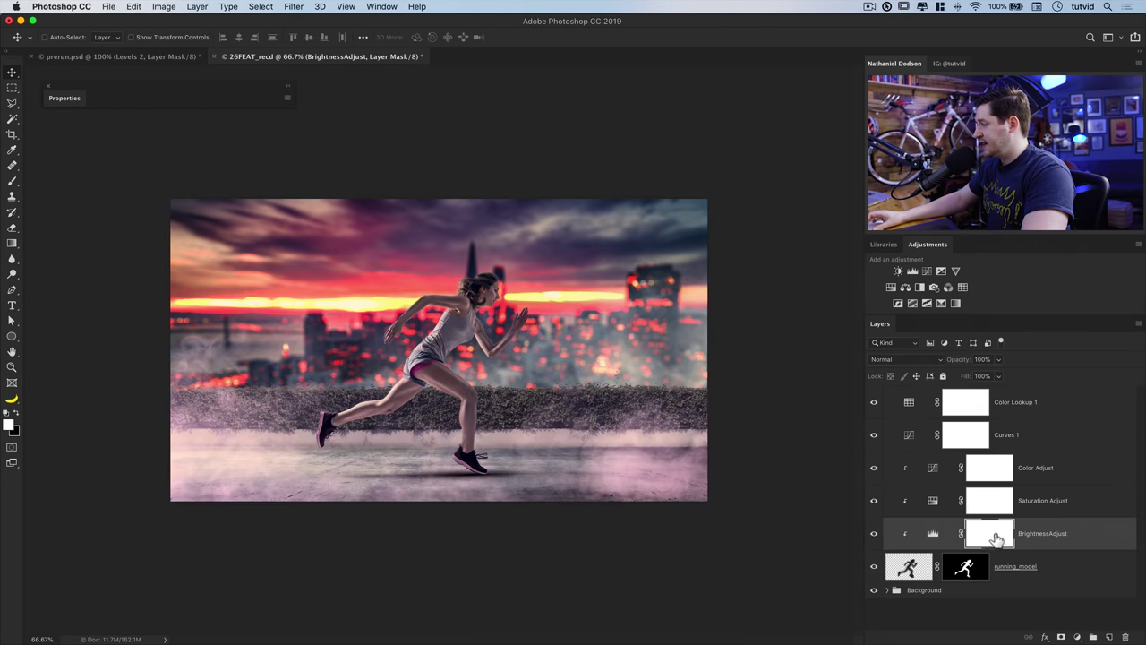
pyautogui.click(11, 243)
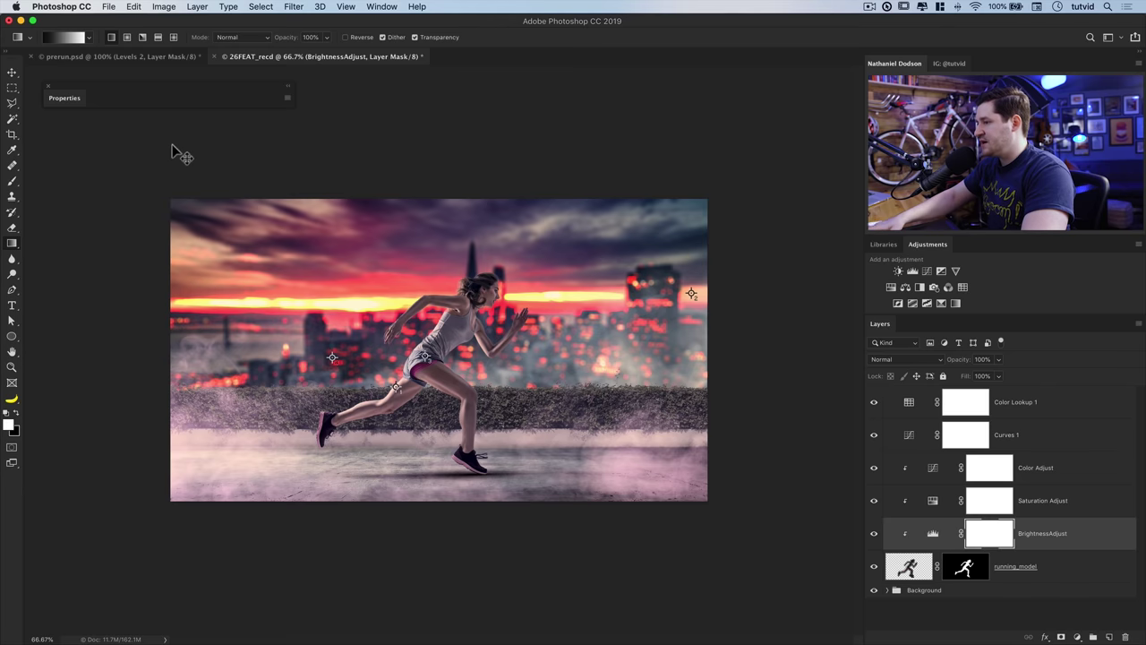
pyautogui.press('super+minus')
pyautogui.press('super+minus')
pyautogui.moveTo(441, 166); pyautogui.dragTo(441, 362)
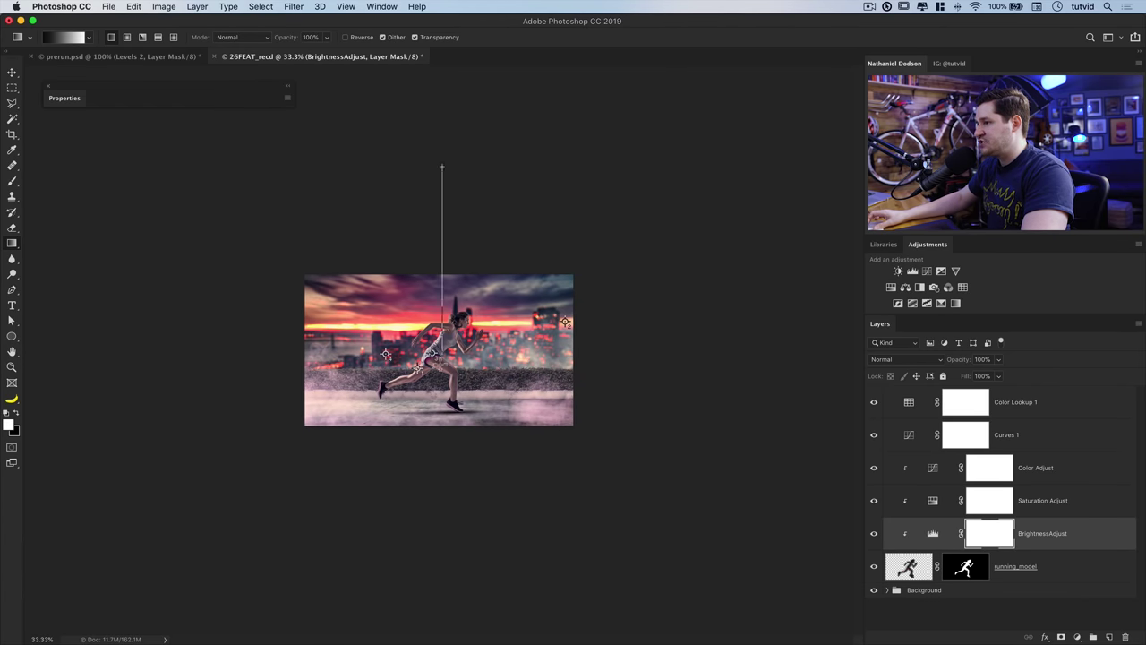
pyautogui.moveTo(441, 408); pyautogui.dragTo(441, 391)
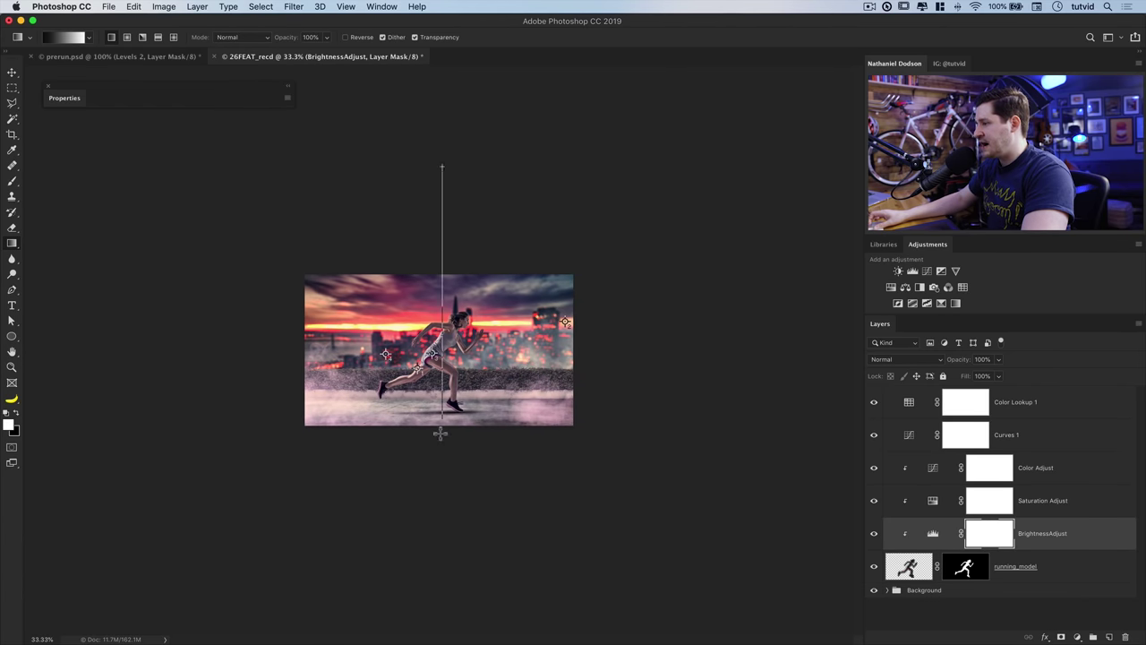
pyautogui.moveTo(439, 432); pyautogui.dragTo(439, 435)
pyautogui.press('z')
pyautogui.click(451, 295)
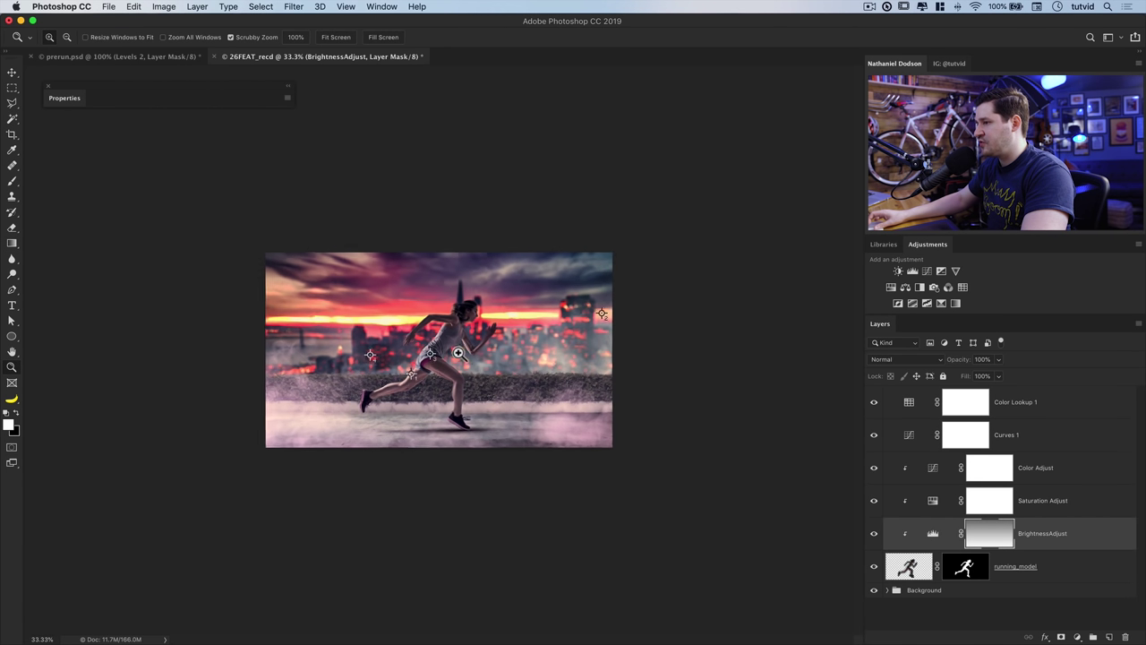
pyautogui.press('super+z')
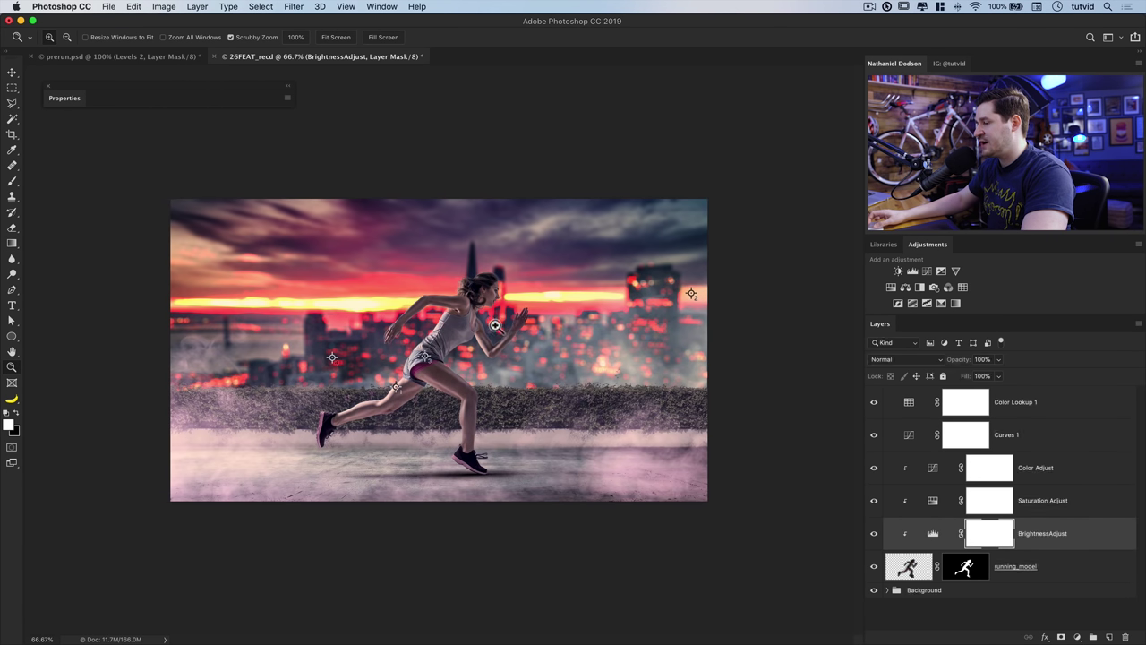
pyautogui.press('super+shift+z')
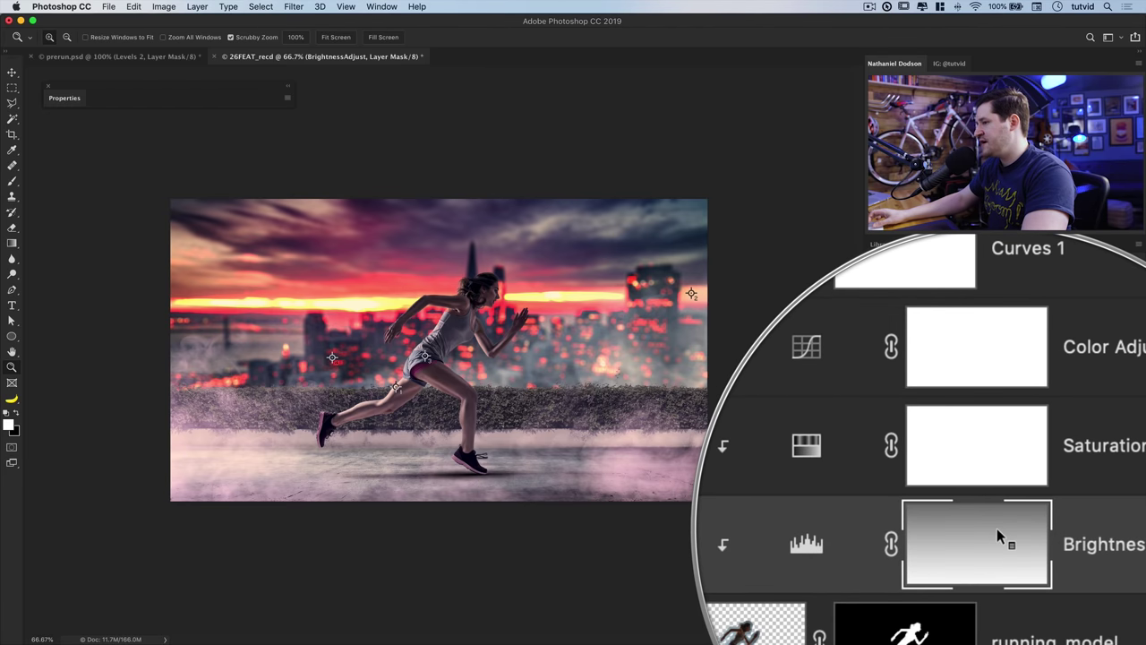
pyautogui.keyDown('shift'); pyautogui.click(992, 538); pyautogui.keyUp('shift')
pyautogui.keyDown('shift'); pyautogui.click(991, 538); pyautogui.keyUp('shift')
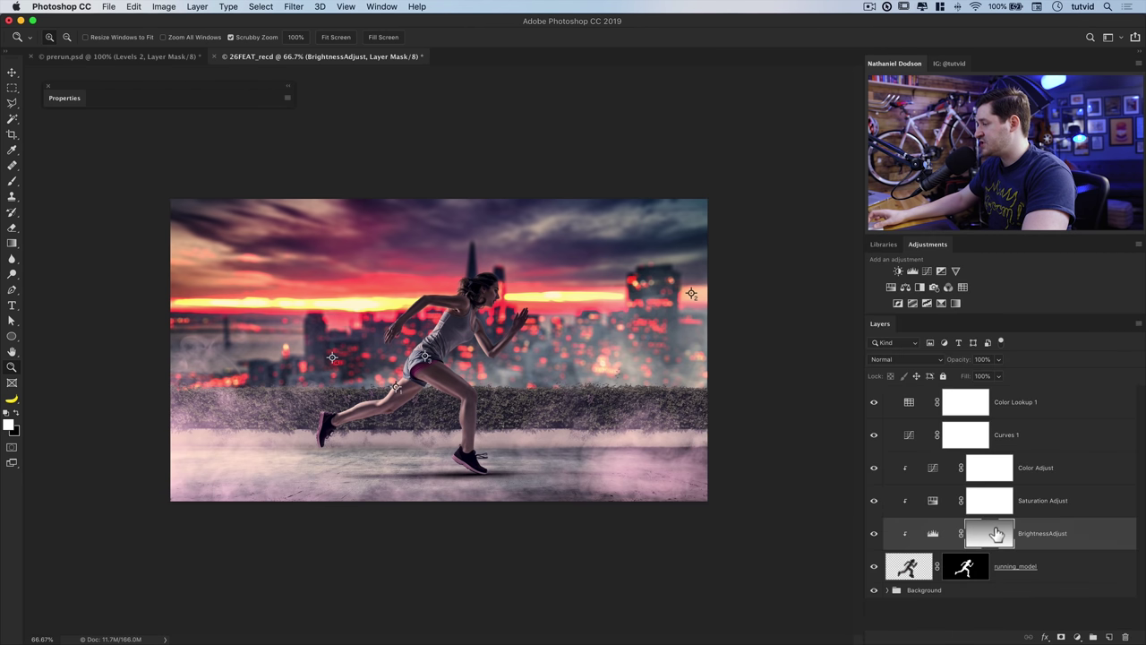
# Apply Levels to the mask with output black at 61, then disable the mask to compare.
pyautogui.click(136, 6)
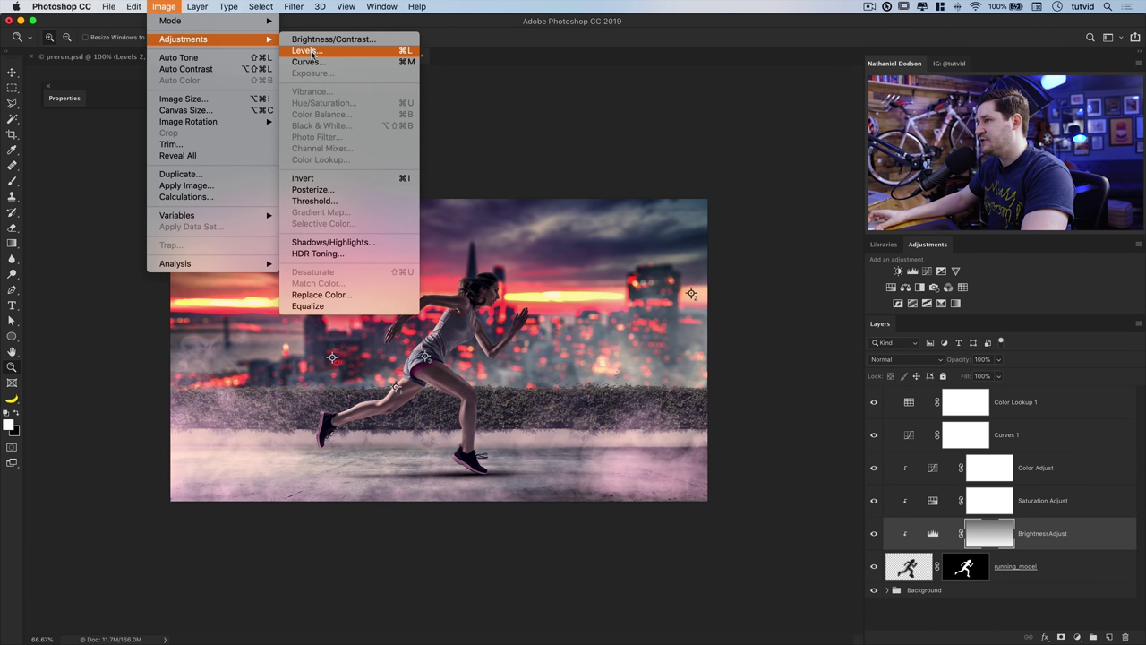
pyautogui.click(958, 494)
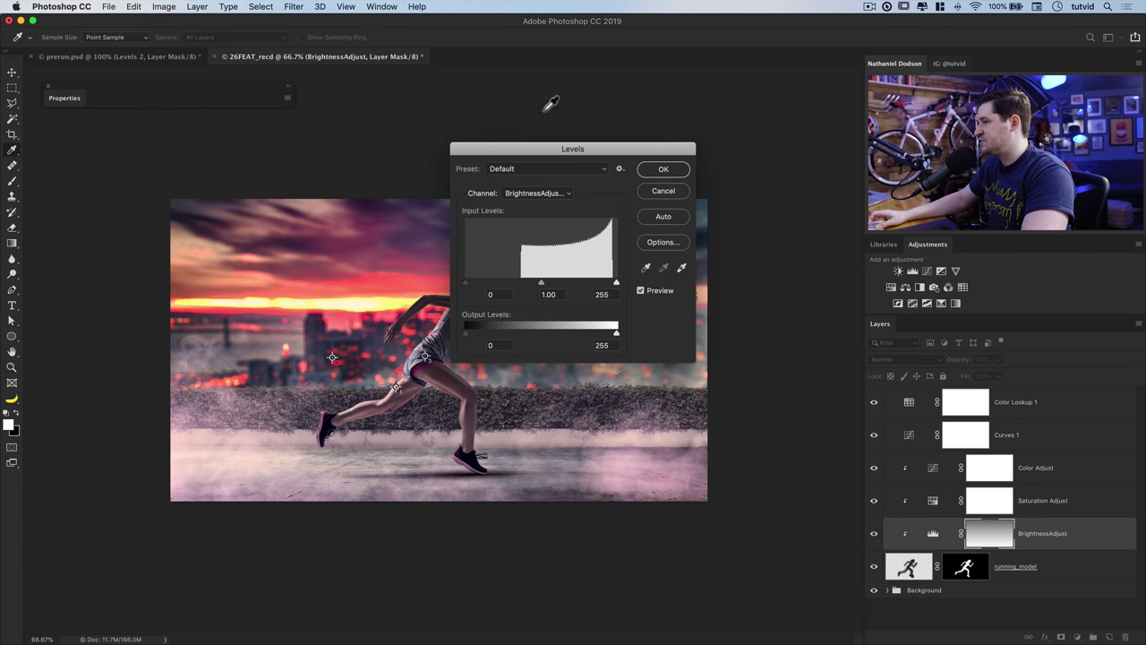
pyautogui.moveTo(578, 154); pyautogui.dragTo(751, 219)
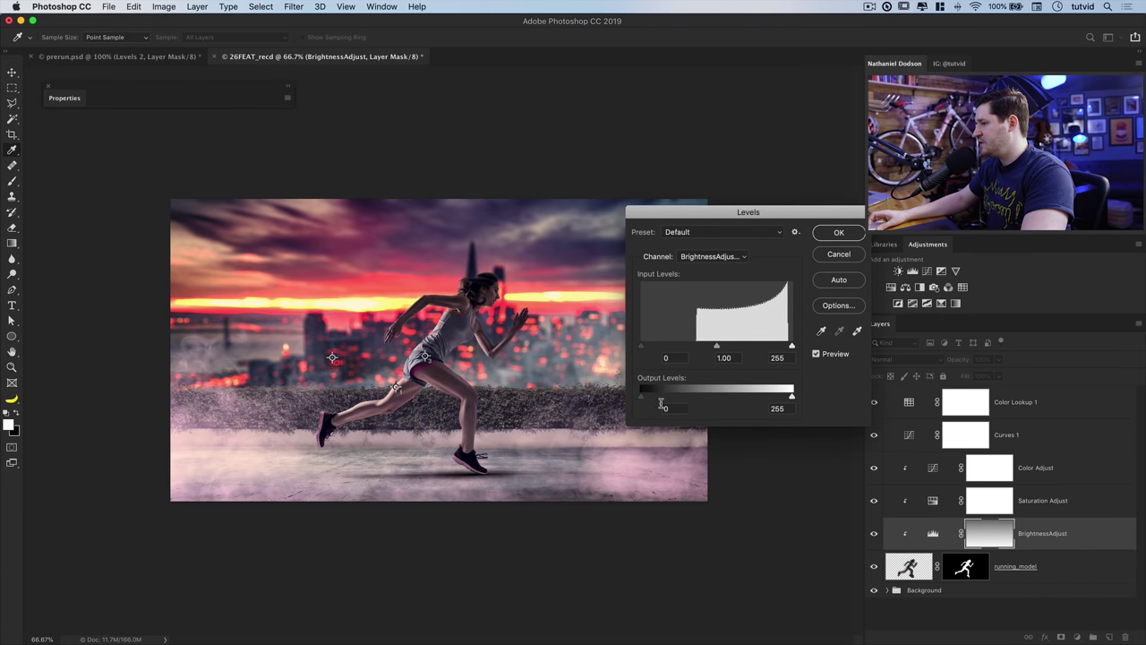
pyautogui.moveTo(659, 400); pyautogui.dragTo(677, 400)
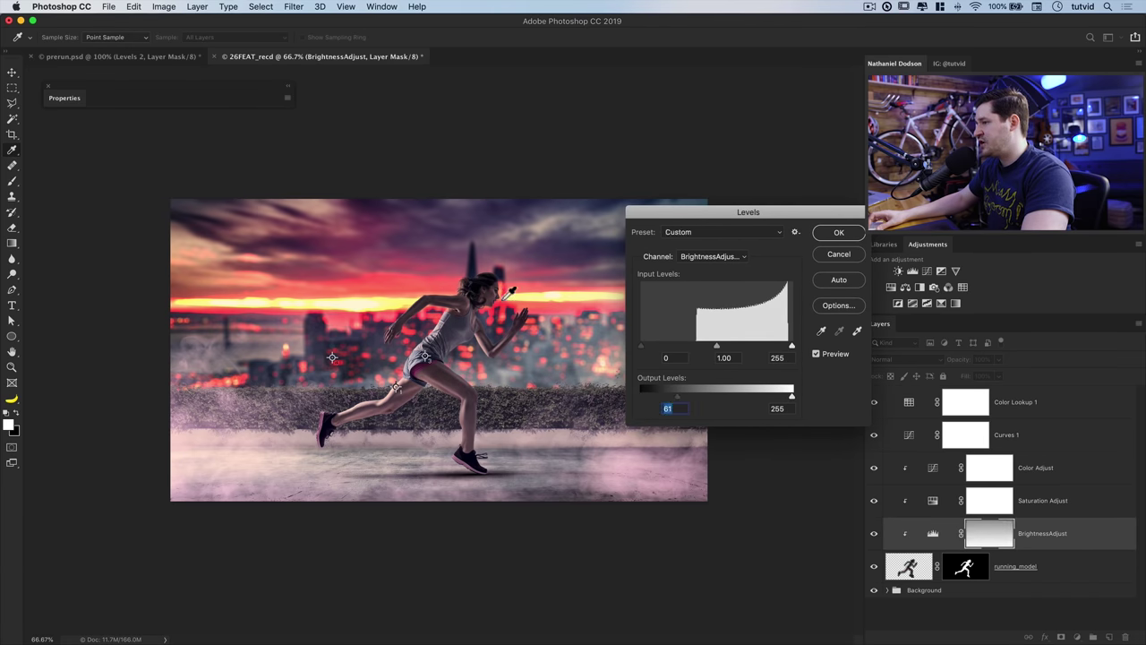
pyautogui.click(817, 353)
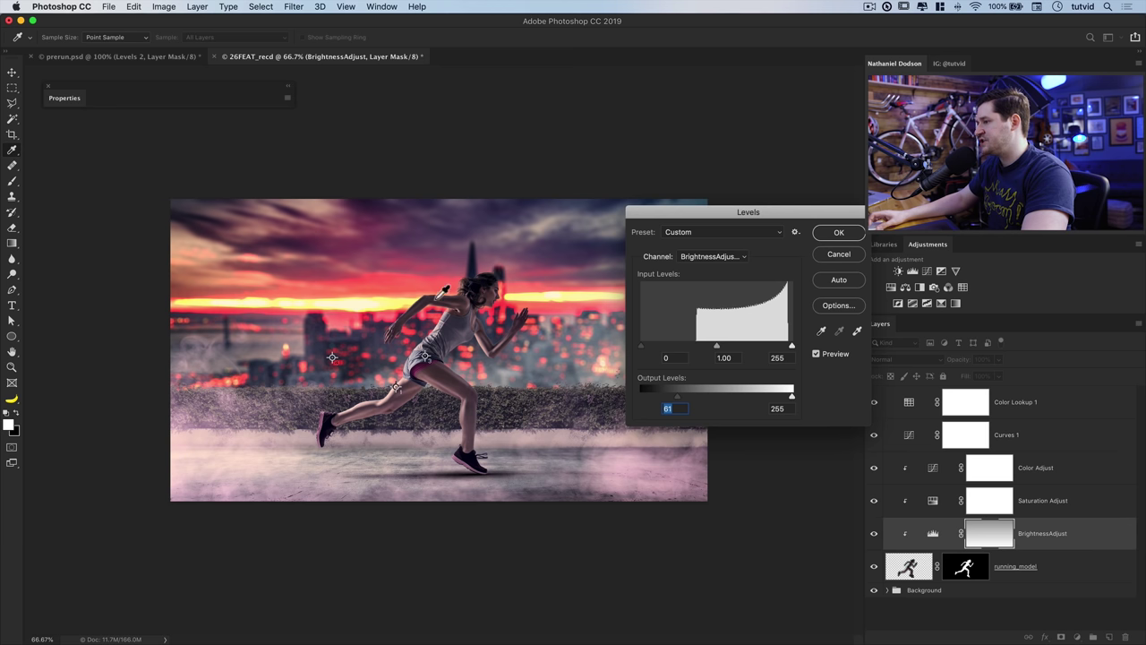
pyautogui.click(839, 233)
pyautogui.press('z')
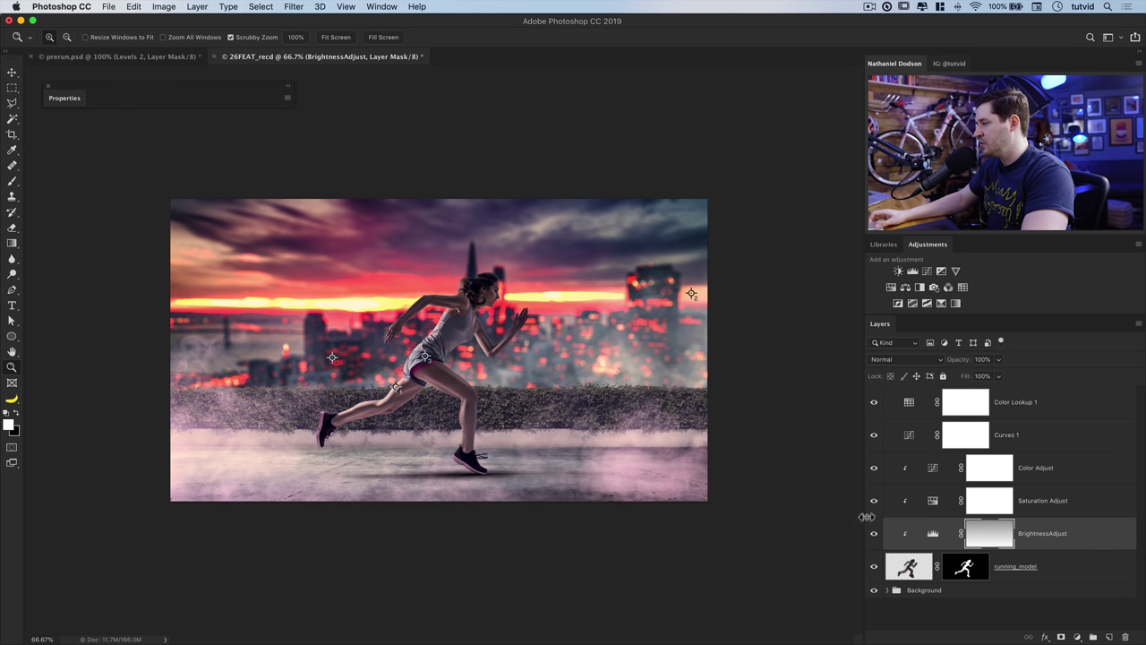
pyautogui.keyDown('shift'); pyautogui.click(998, 533); pyautogui.keyUp('shift')
pyautogui.keyDown('shift'); pyautogui.click(998, 533); pyautogui.keyUp('shift')
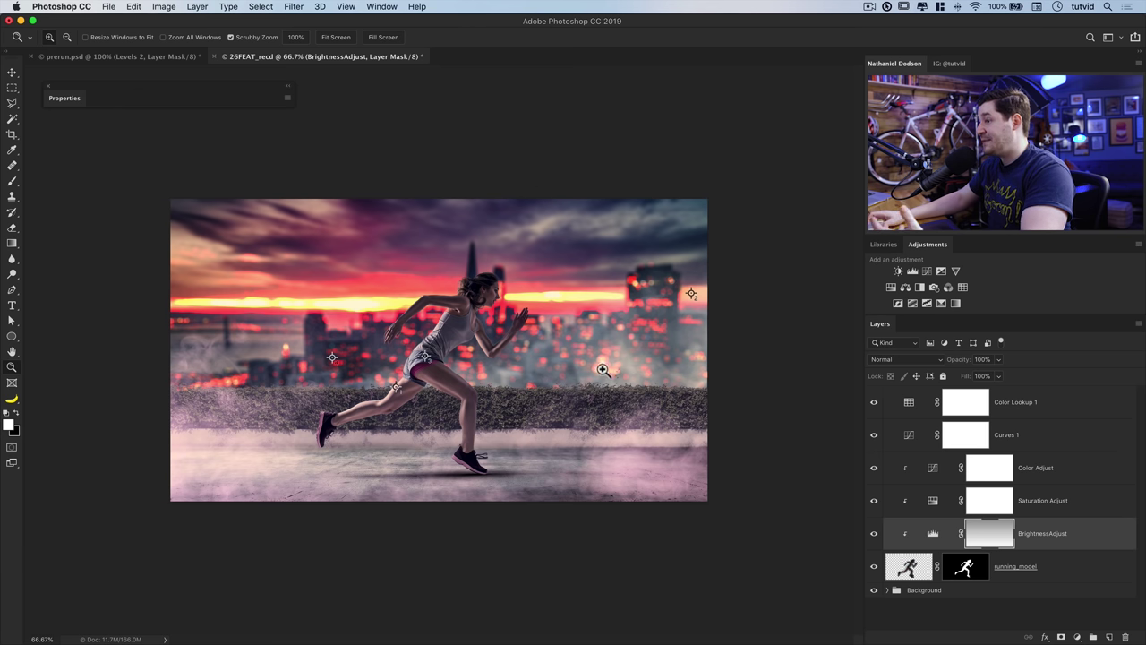
pyautogui.click(919, 408)
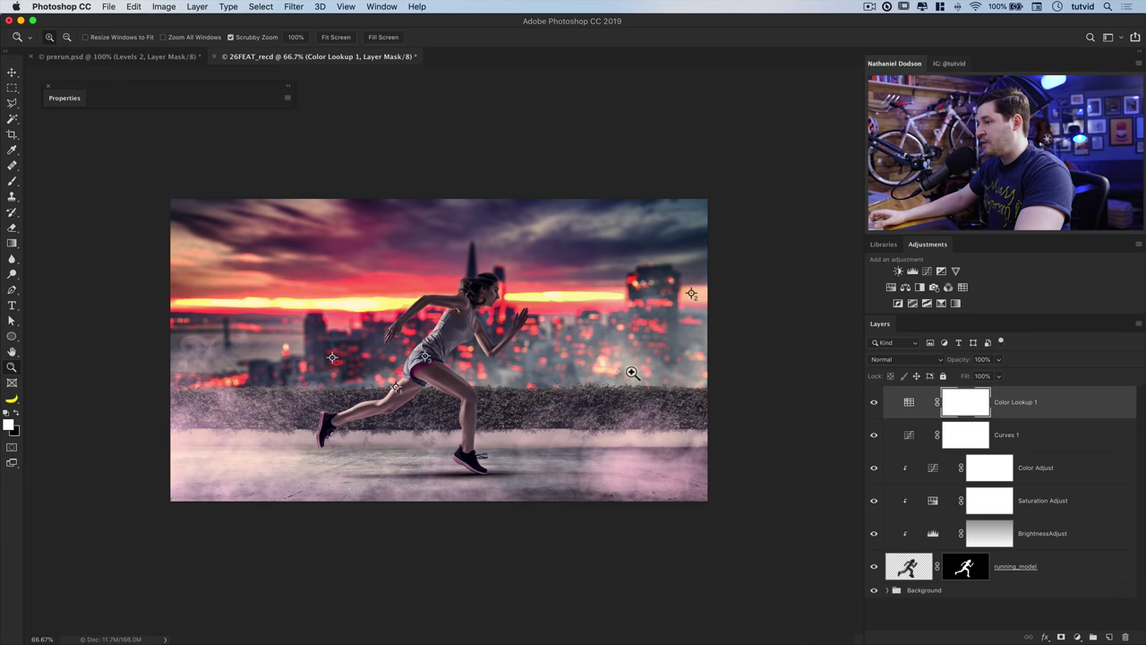
pyautogui.press('v')
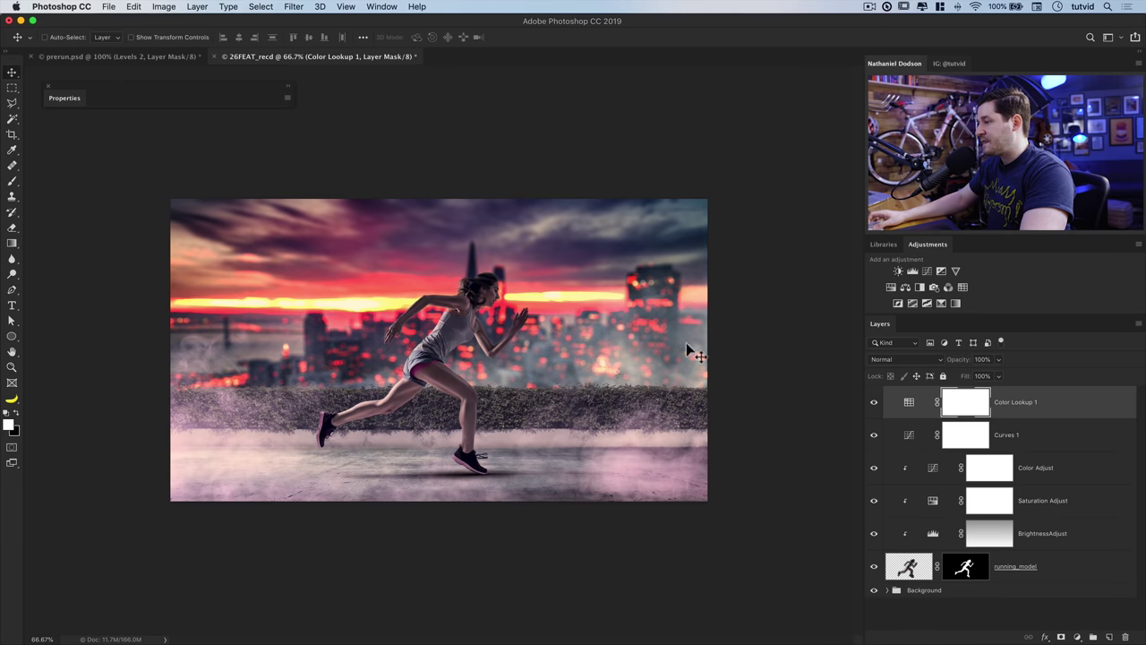
pyautogui.keyDown('shift'); pyautogui.click(984, 570); pyautogui.keyUp('shift')
pyautogui.moveTo(875, 534); pyautogui.dragTo(875, 403)
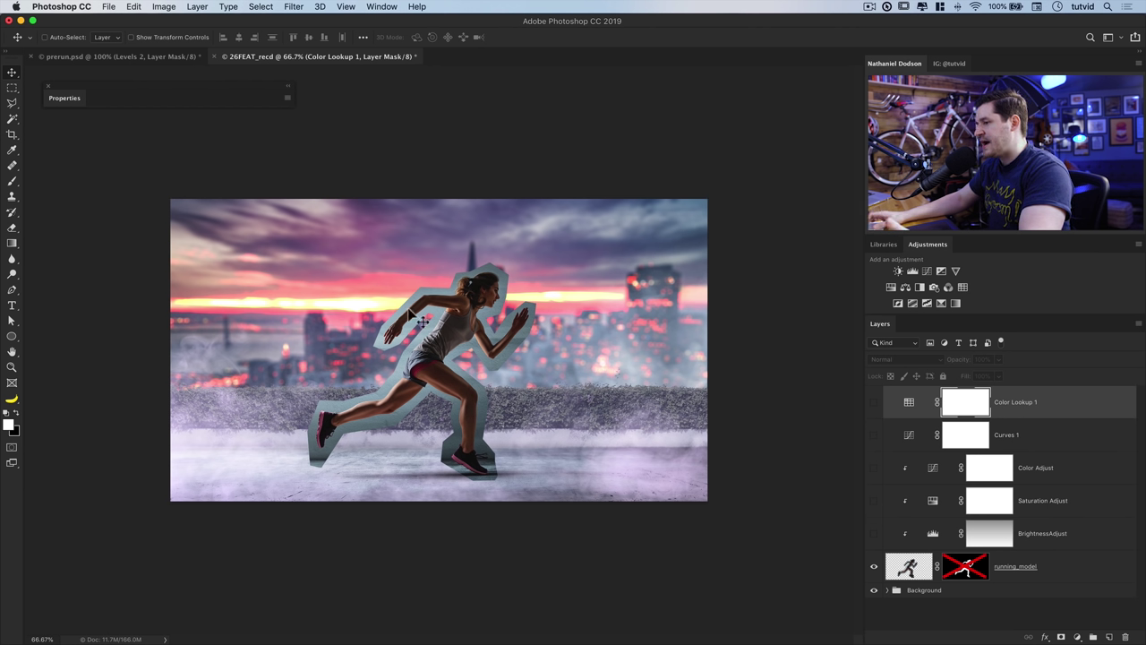
pyautogui.keyDown('shift'); pyautogui.click(972, 574); pyautogui.keyUp('shift')
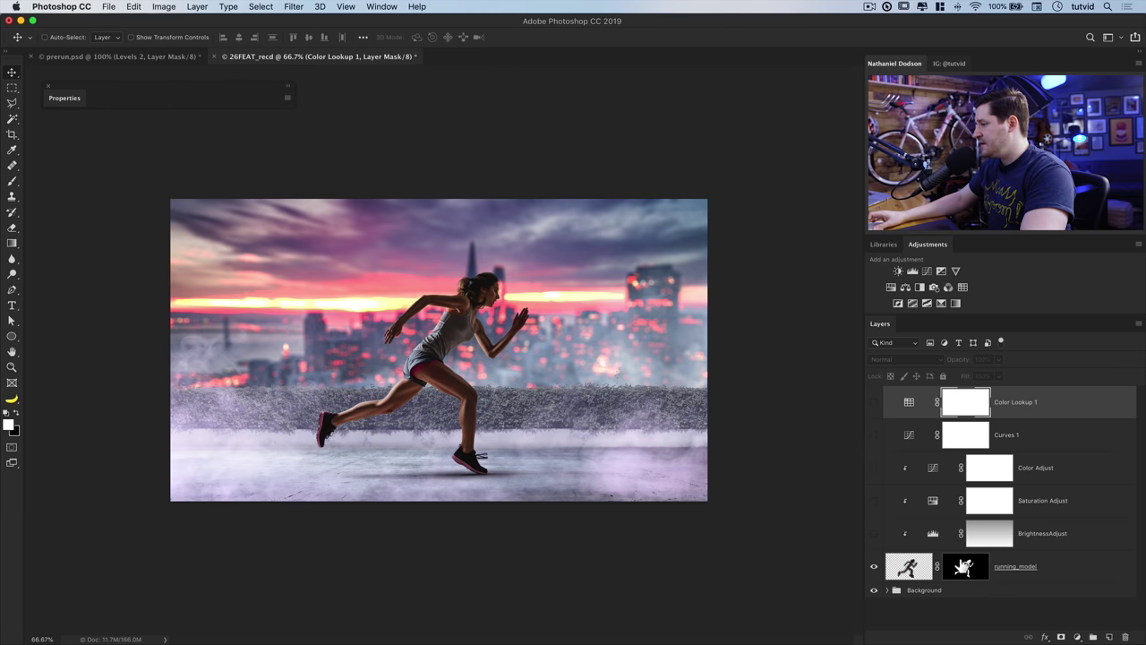
pyautogui.click(874, 535)
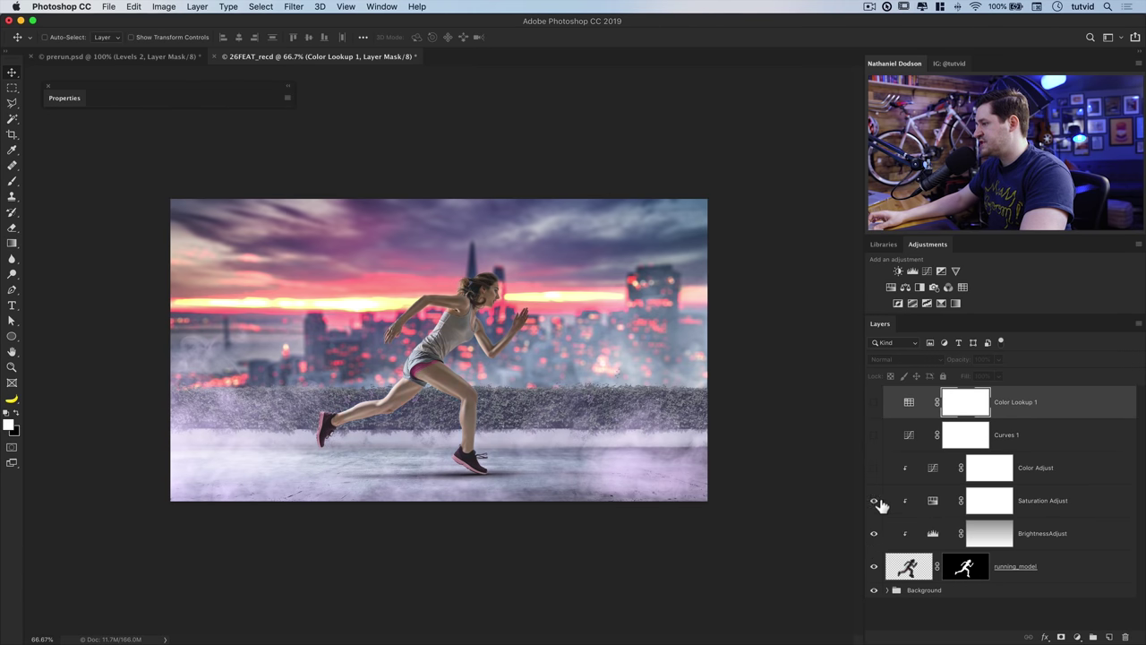
pyautogui.click(874, 402)
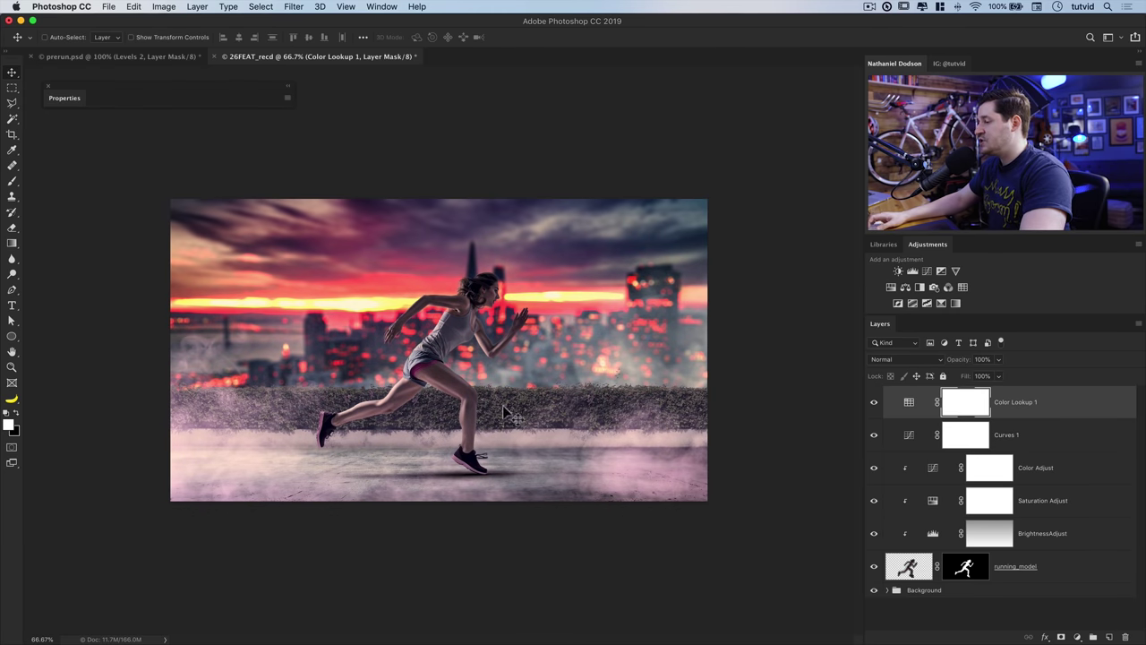
# Hide all panels with Tab and zoom in on the finished sunset composite.
pyautogui.press('Tab')
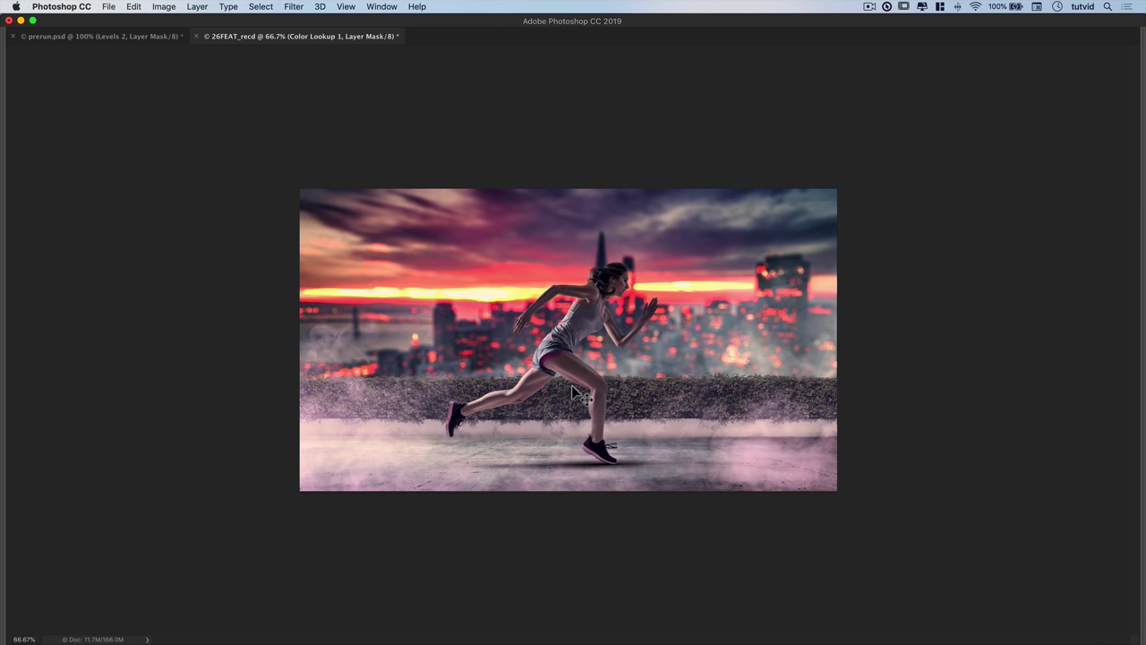
pyautogui.scroll(3, 585, 354)
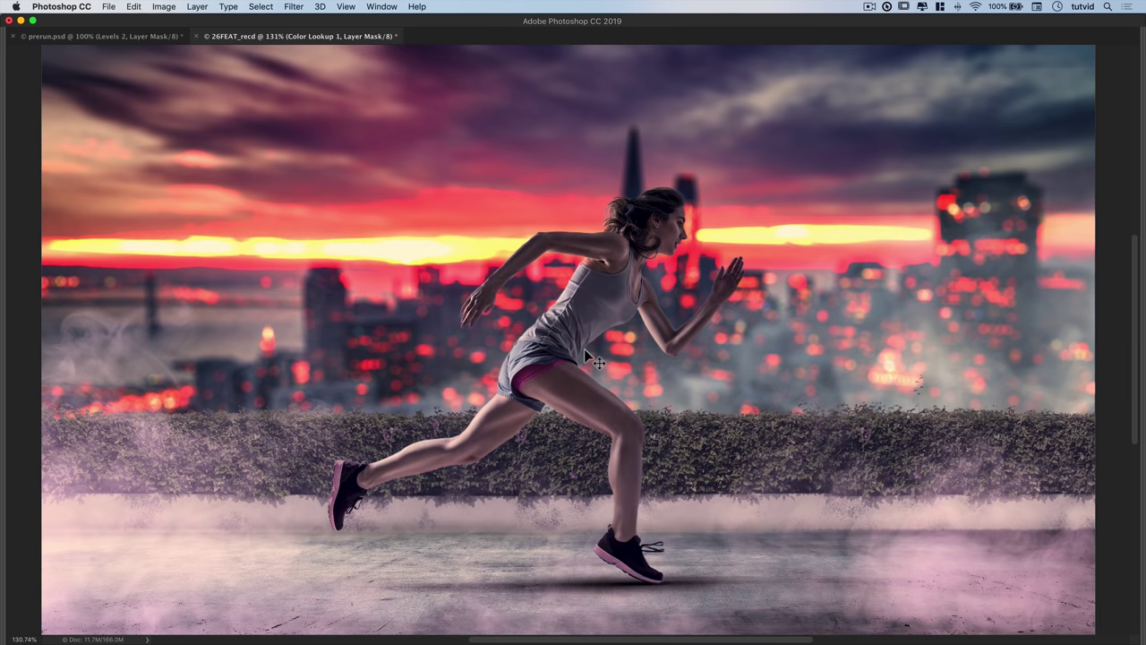